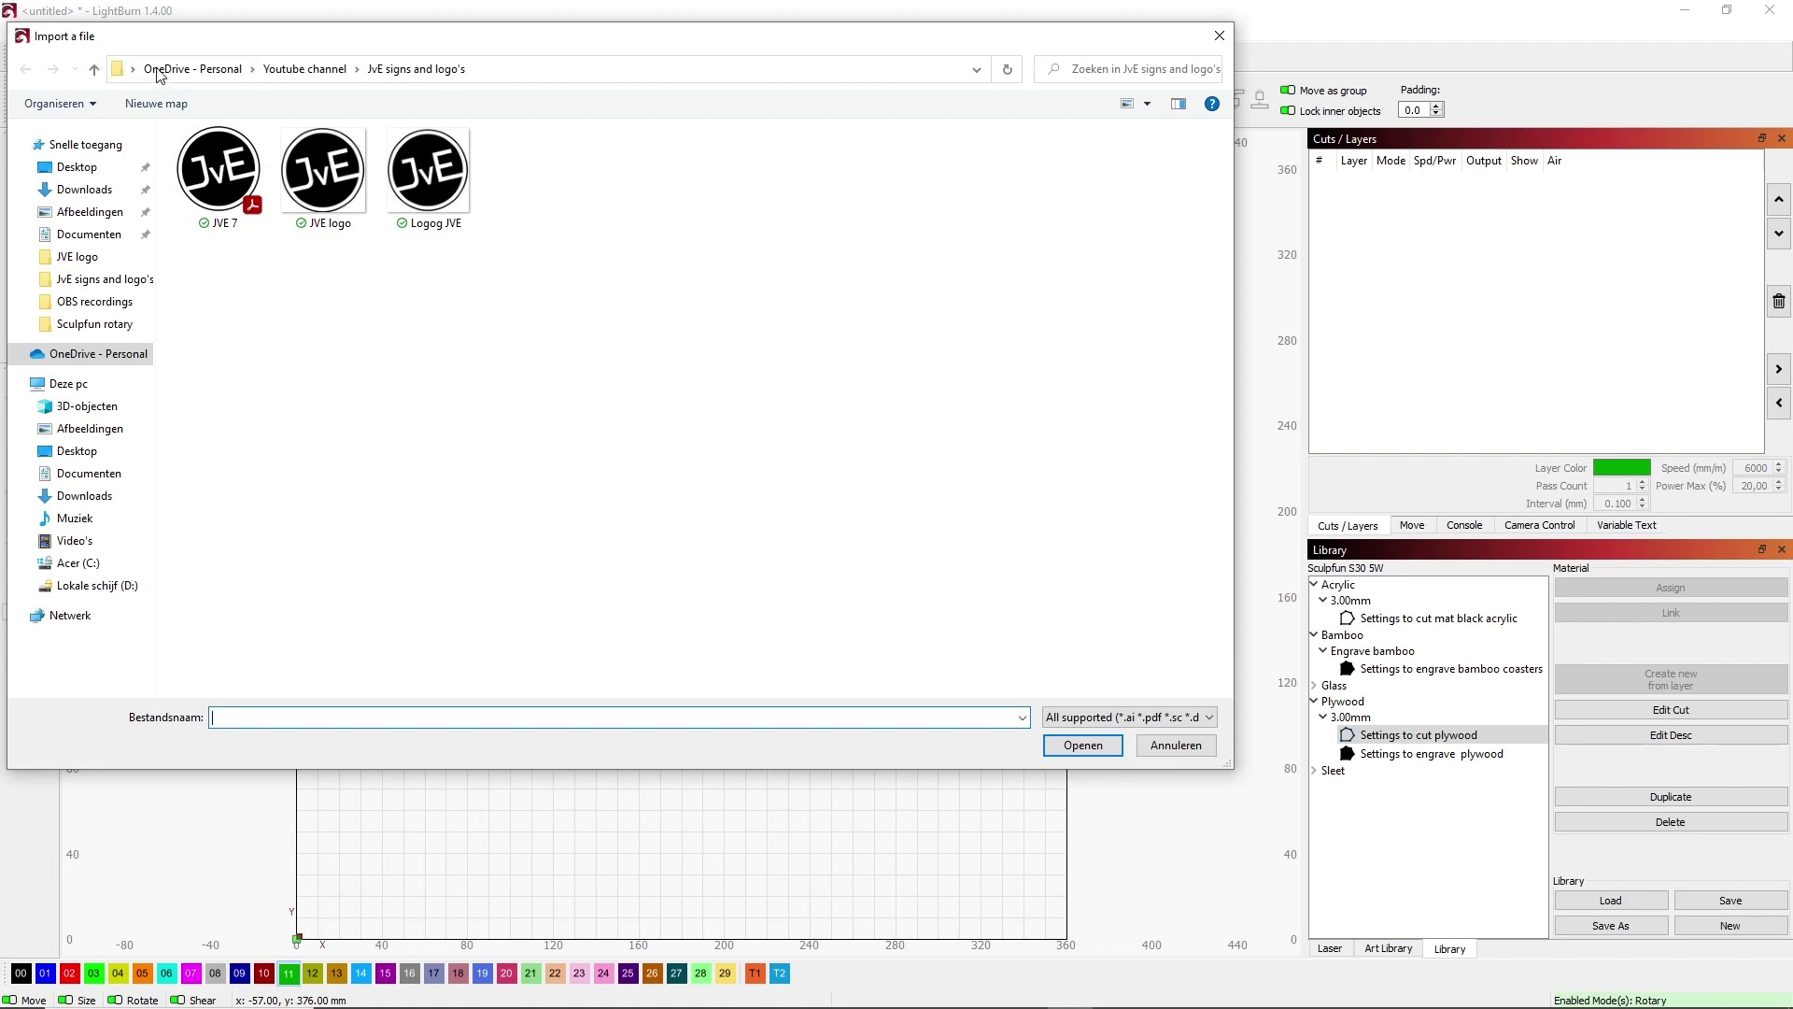
Step: Import the "Logog JVE" image and trace it into vector outlines using a lowered threshold
double_click(432, 170)
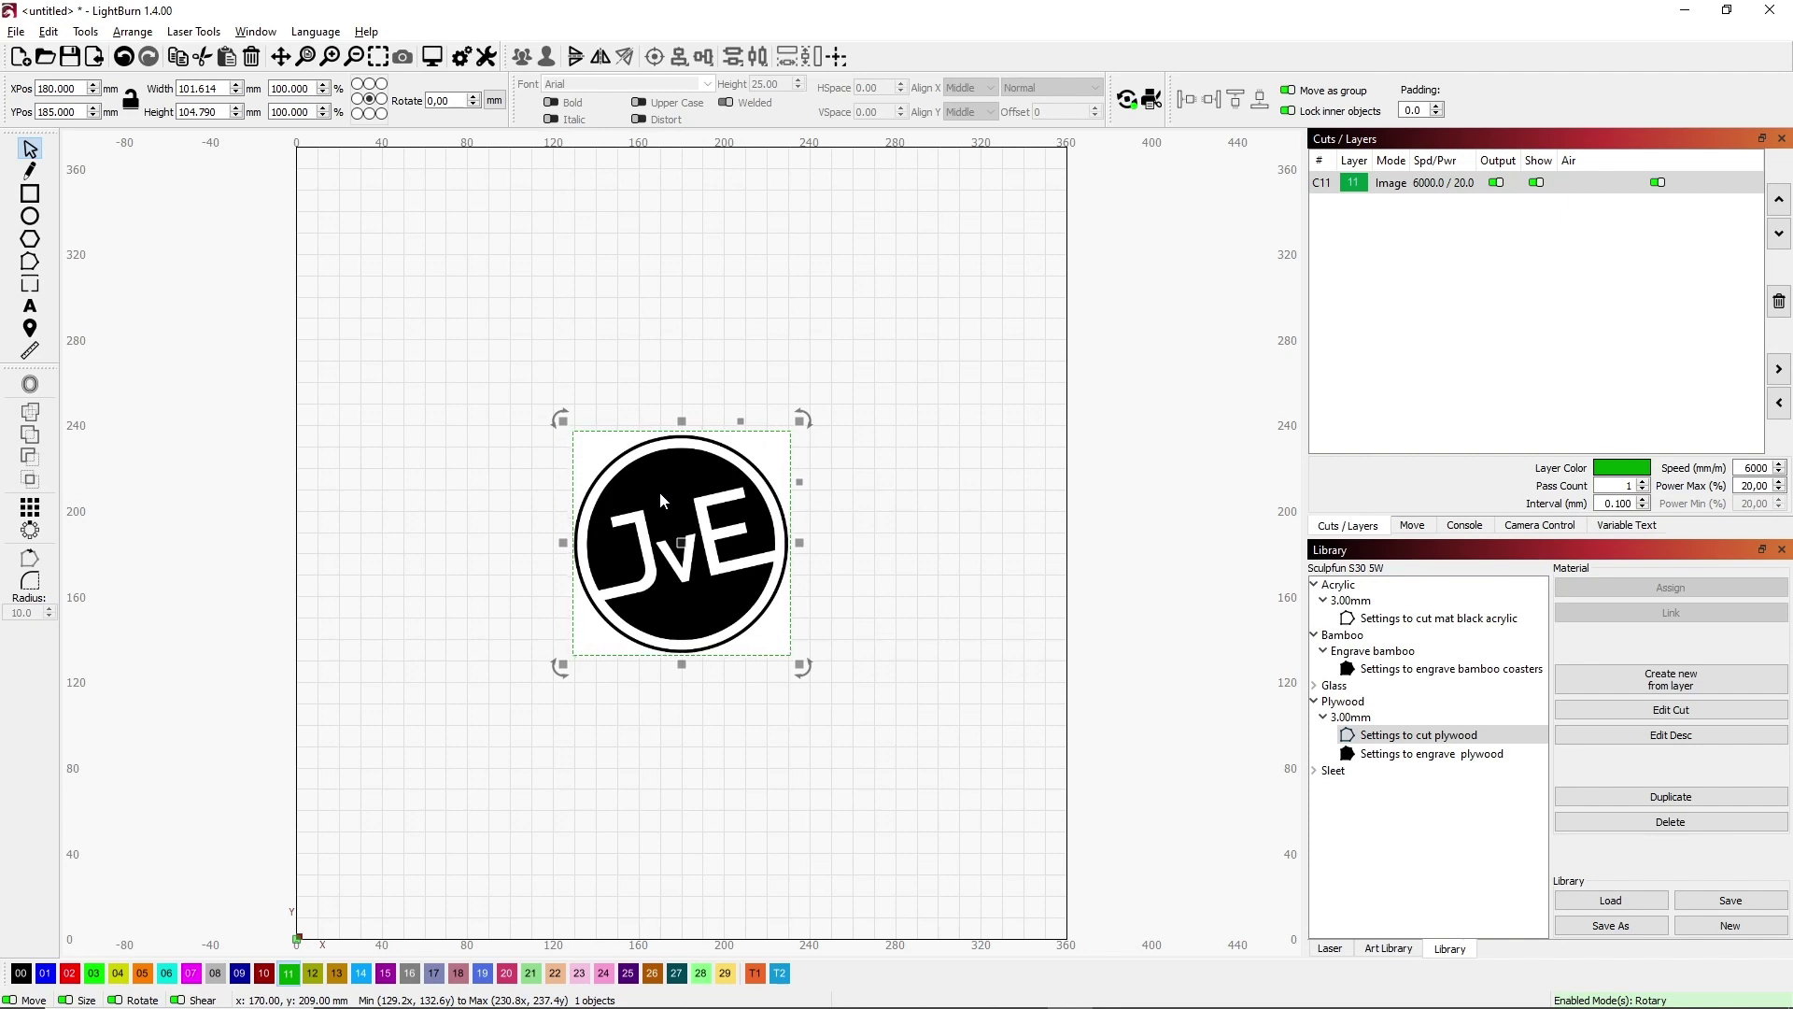
right_click(685, 507)
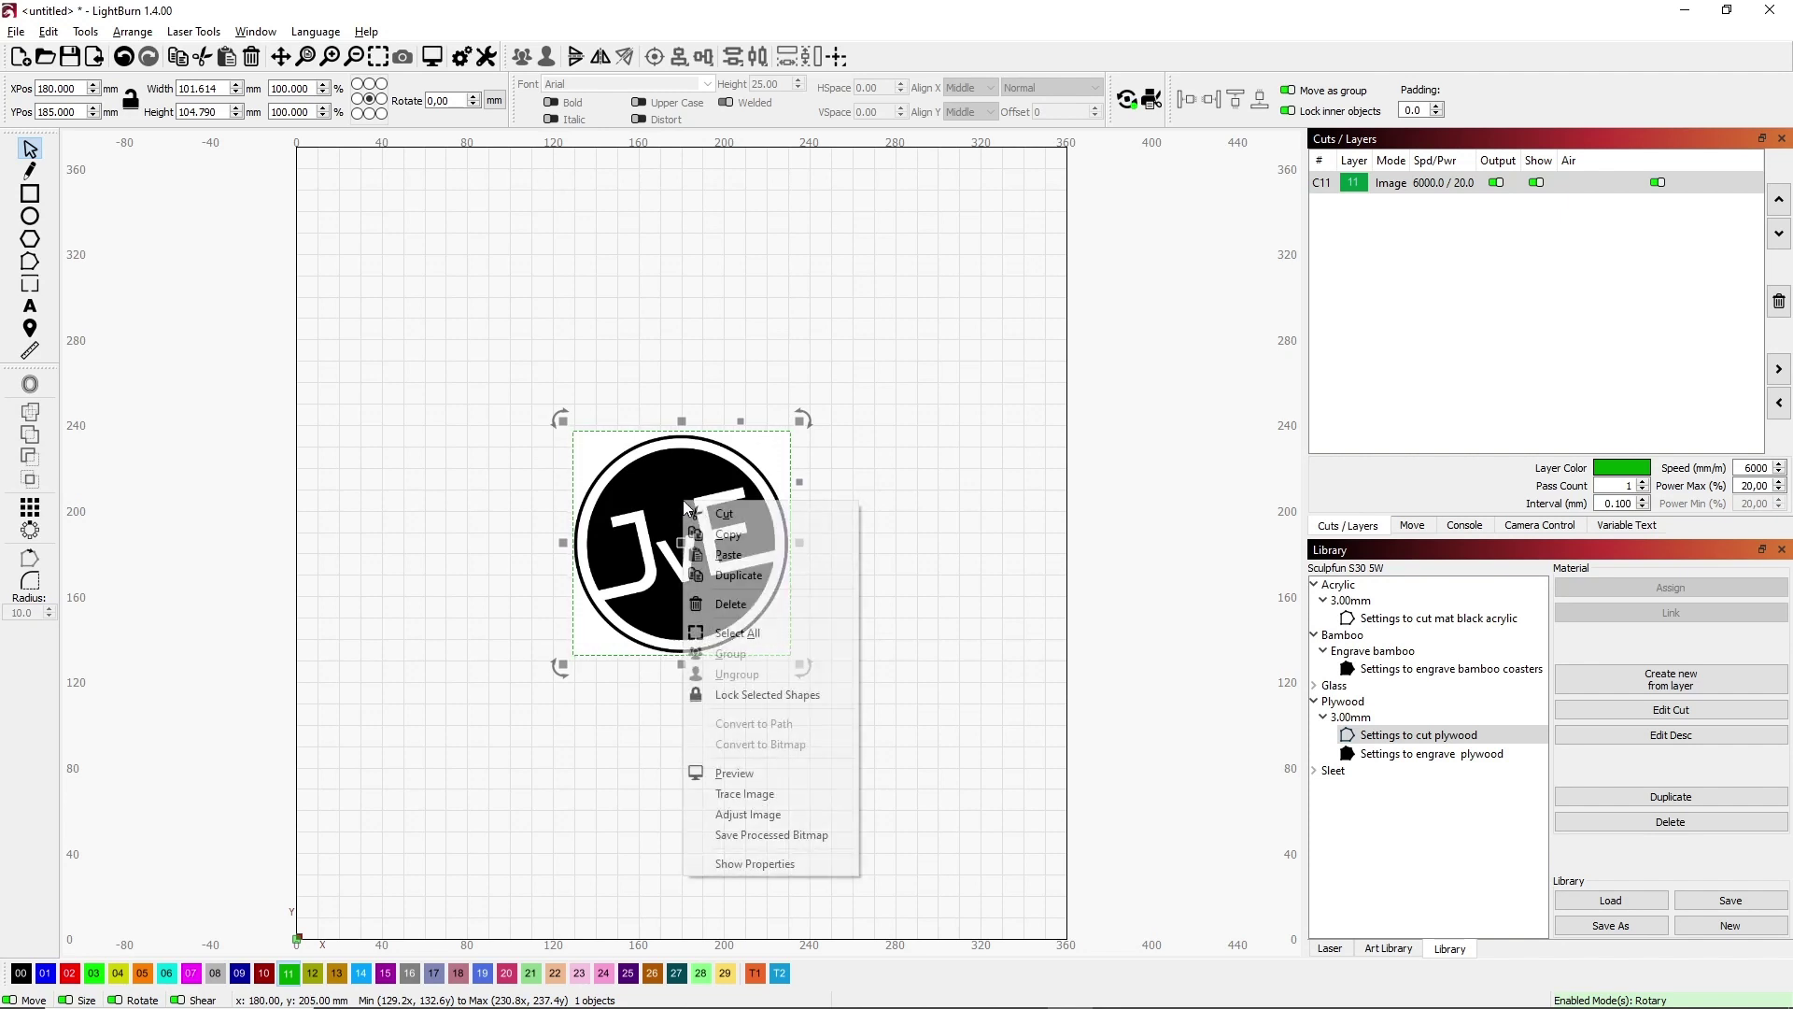
left_click(744, 793)
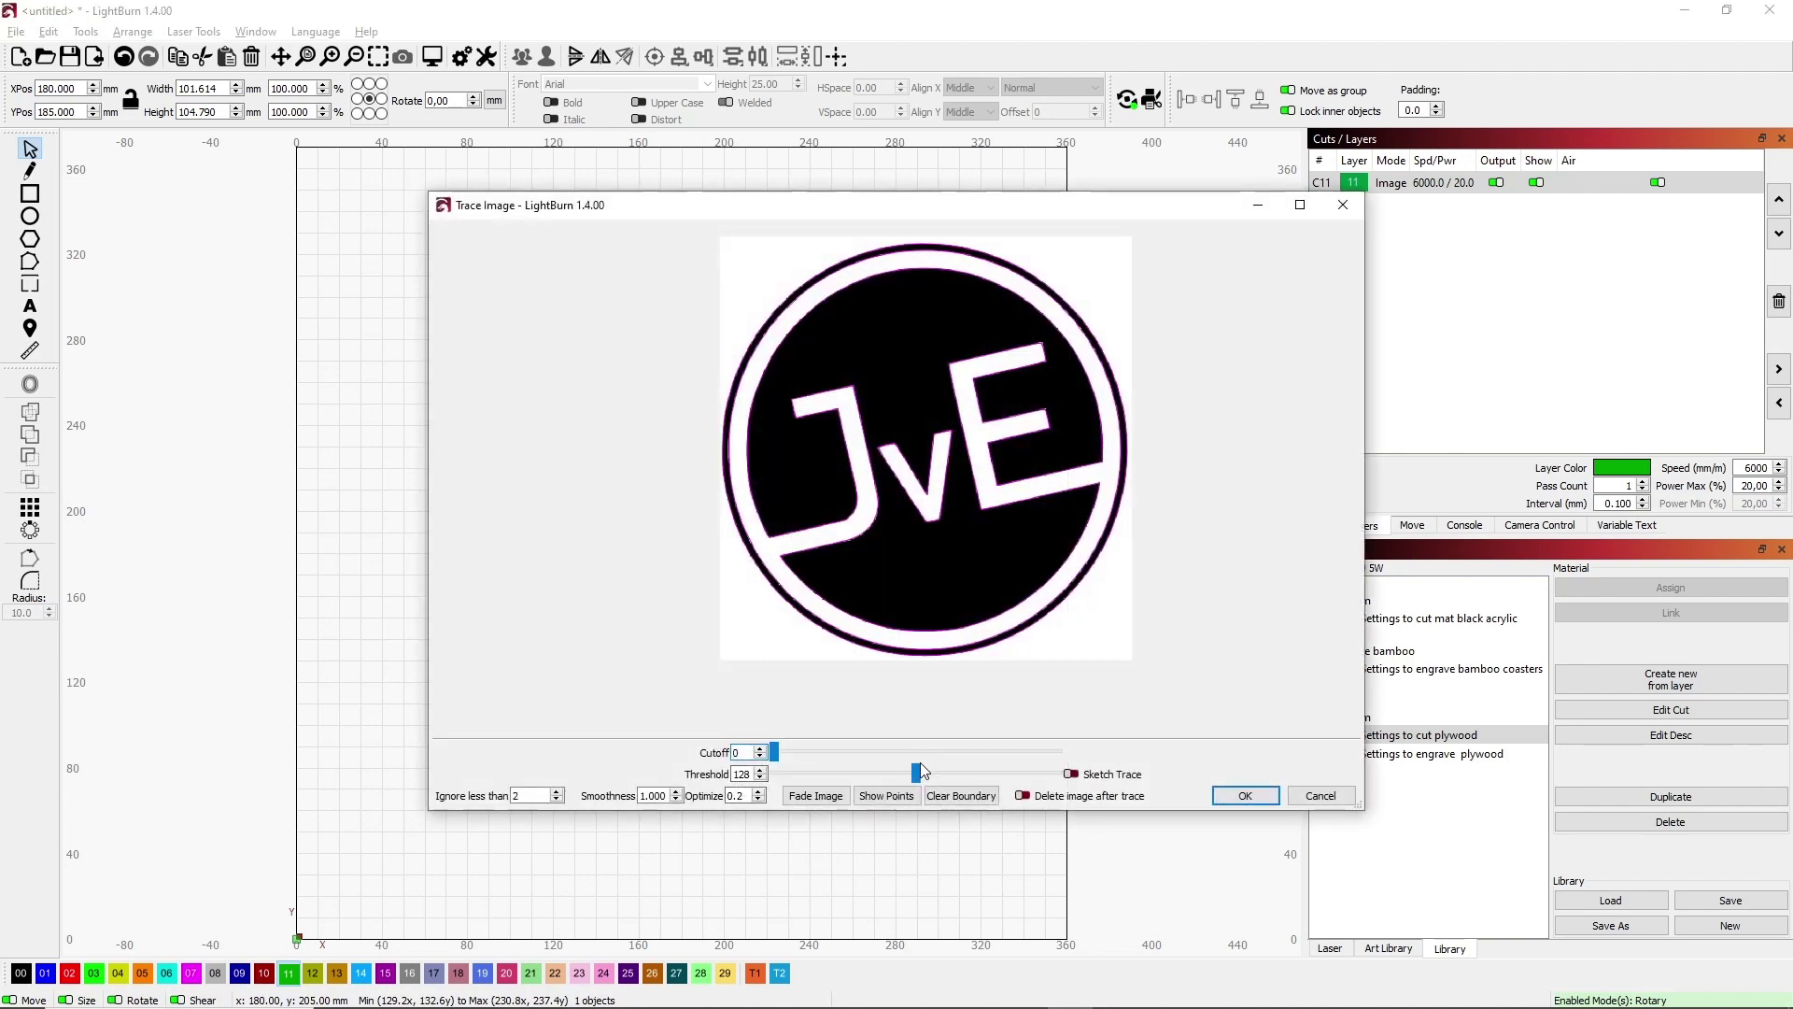
left_click_drag(916, 773, 866, 774)
left_click(864, 775)
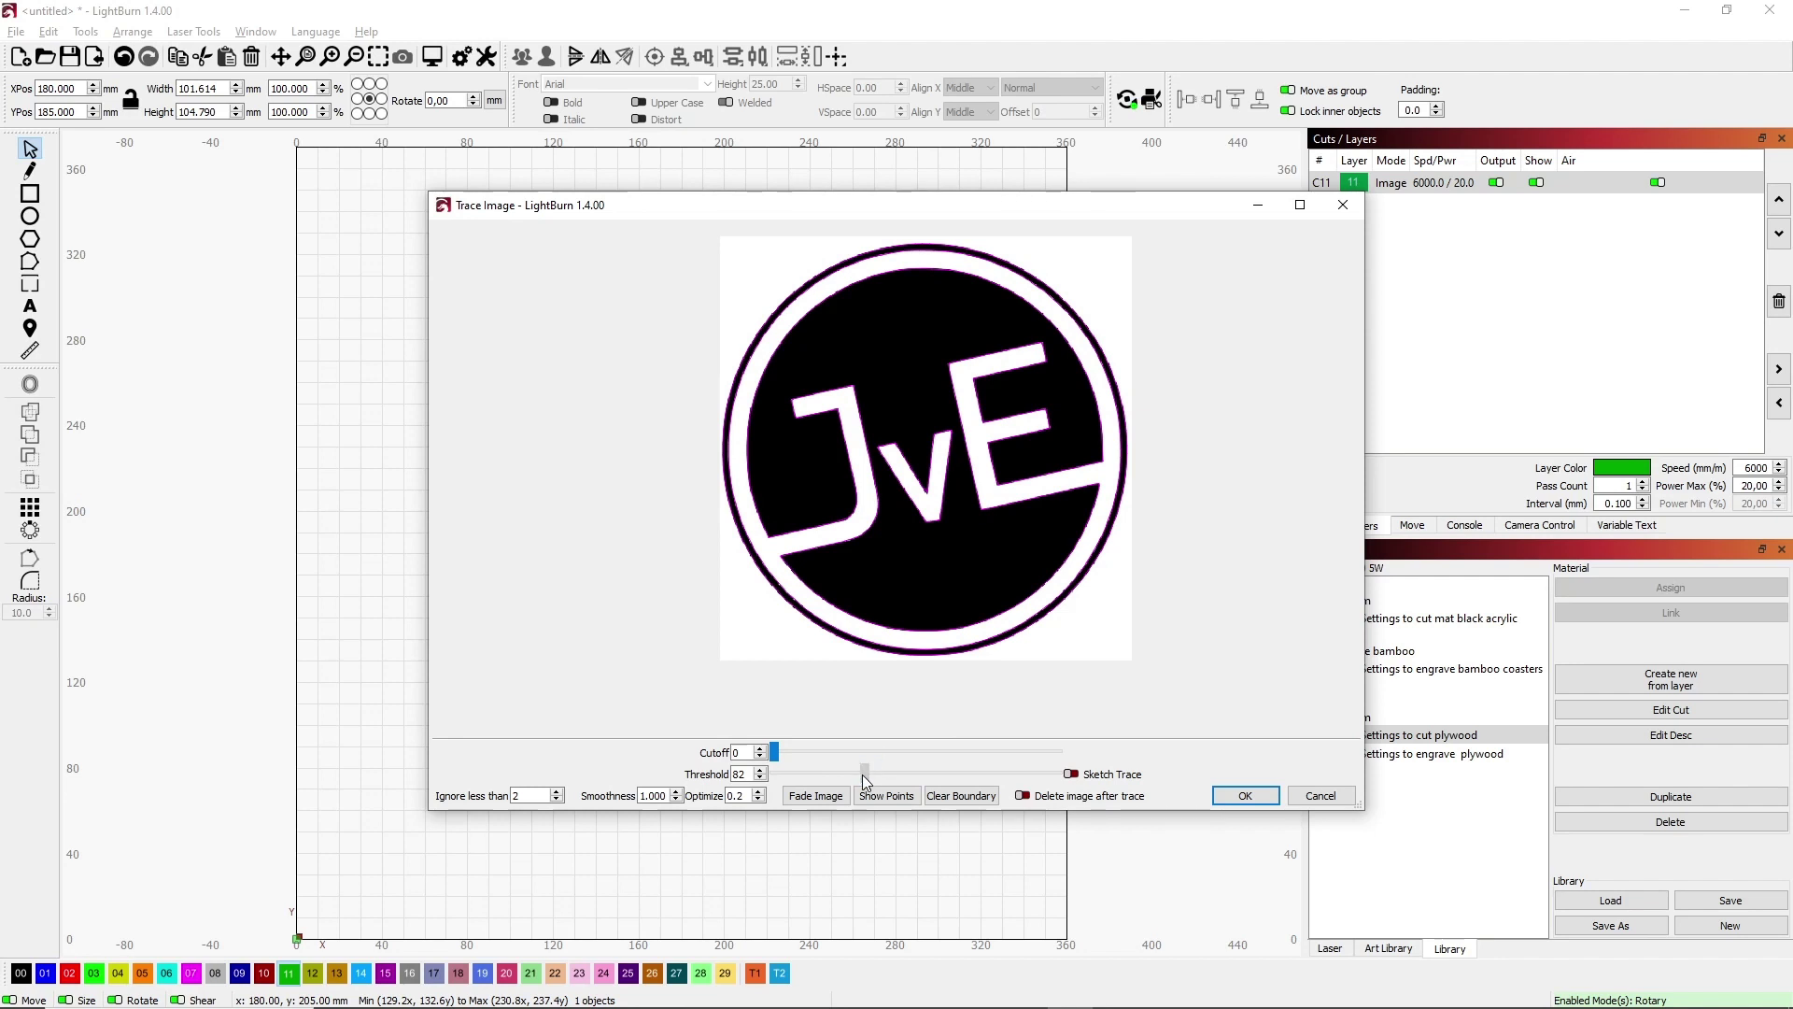
left_click_drag(862, 775, 869, 775)
left_click(1235, 796)
Step: Move the traced outline clear of the source image and delete the original image
left_click_drag(673, 544, 928, 533)
left_click(647, 559)
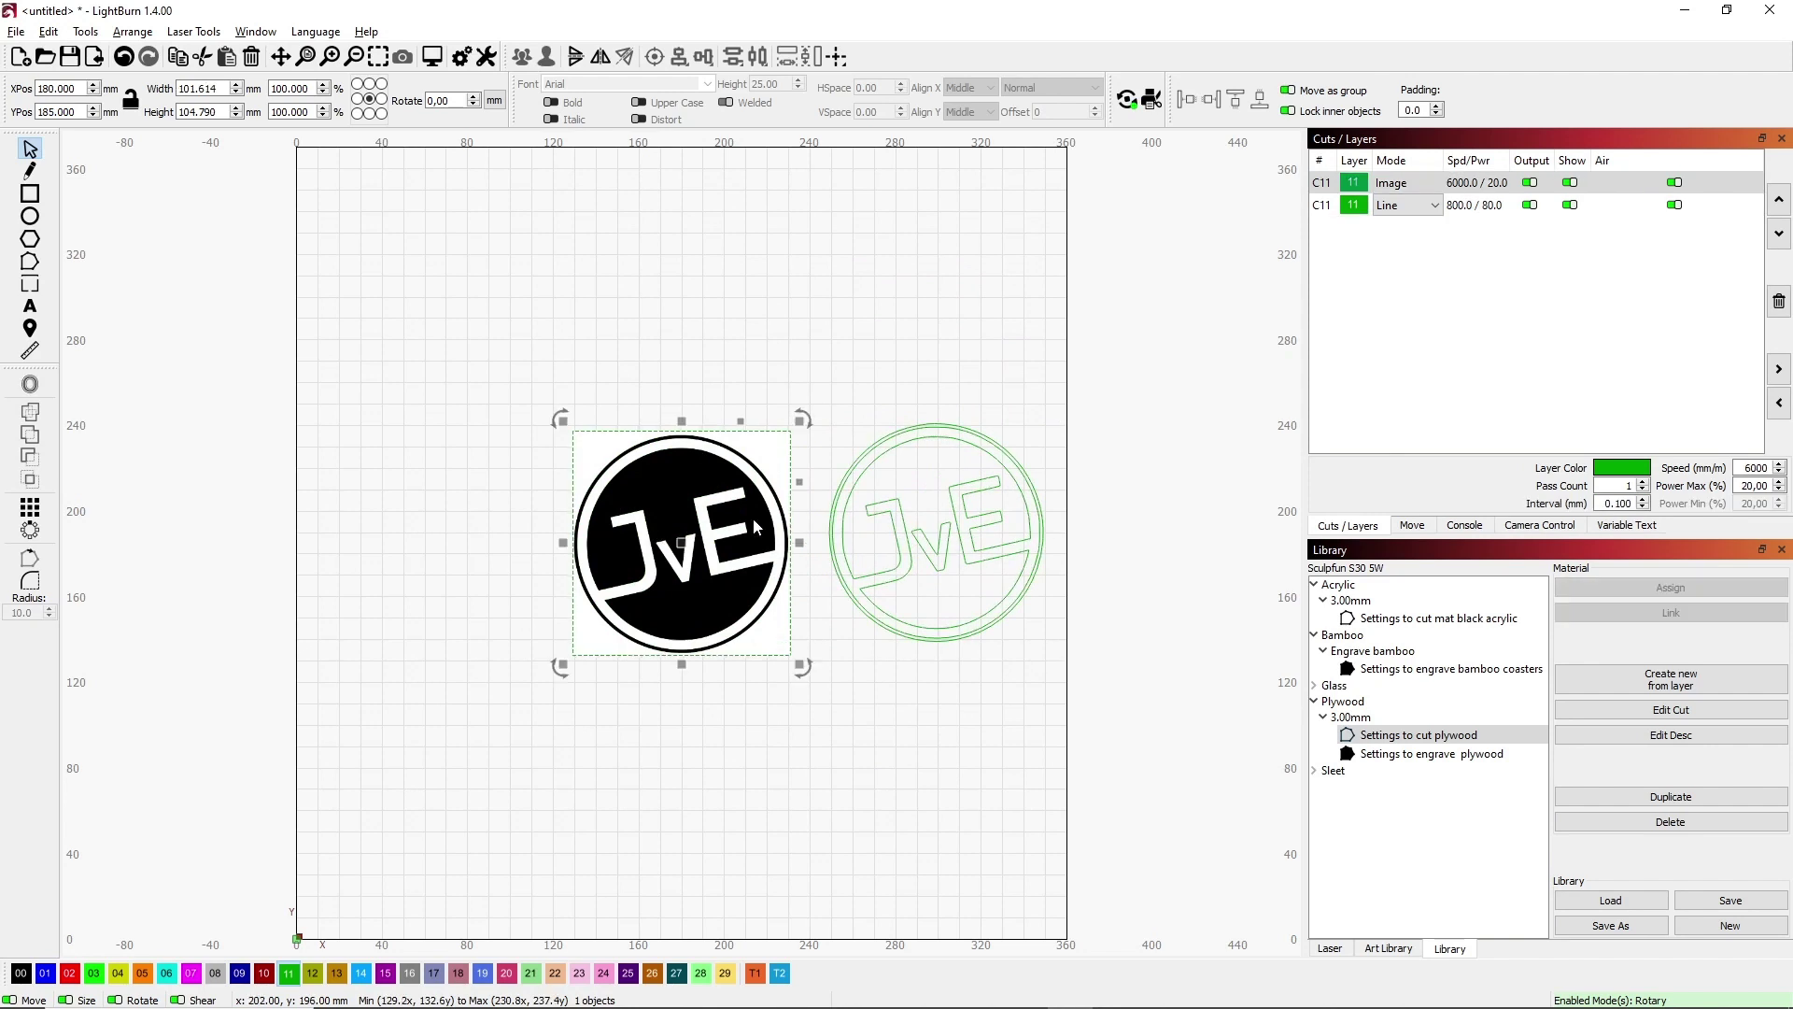
left_click(919, 517)
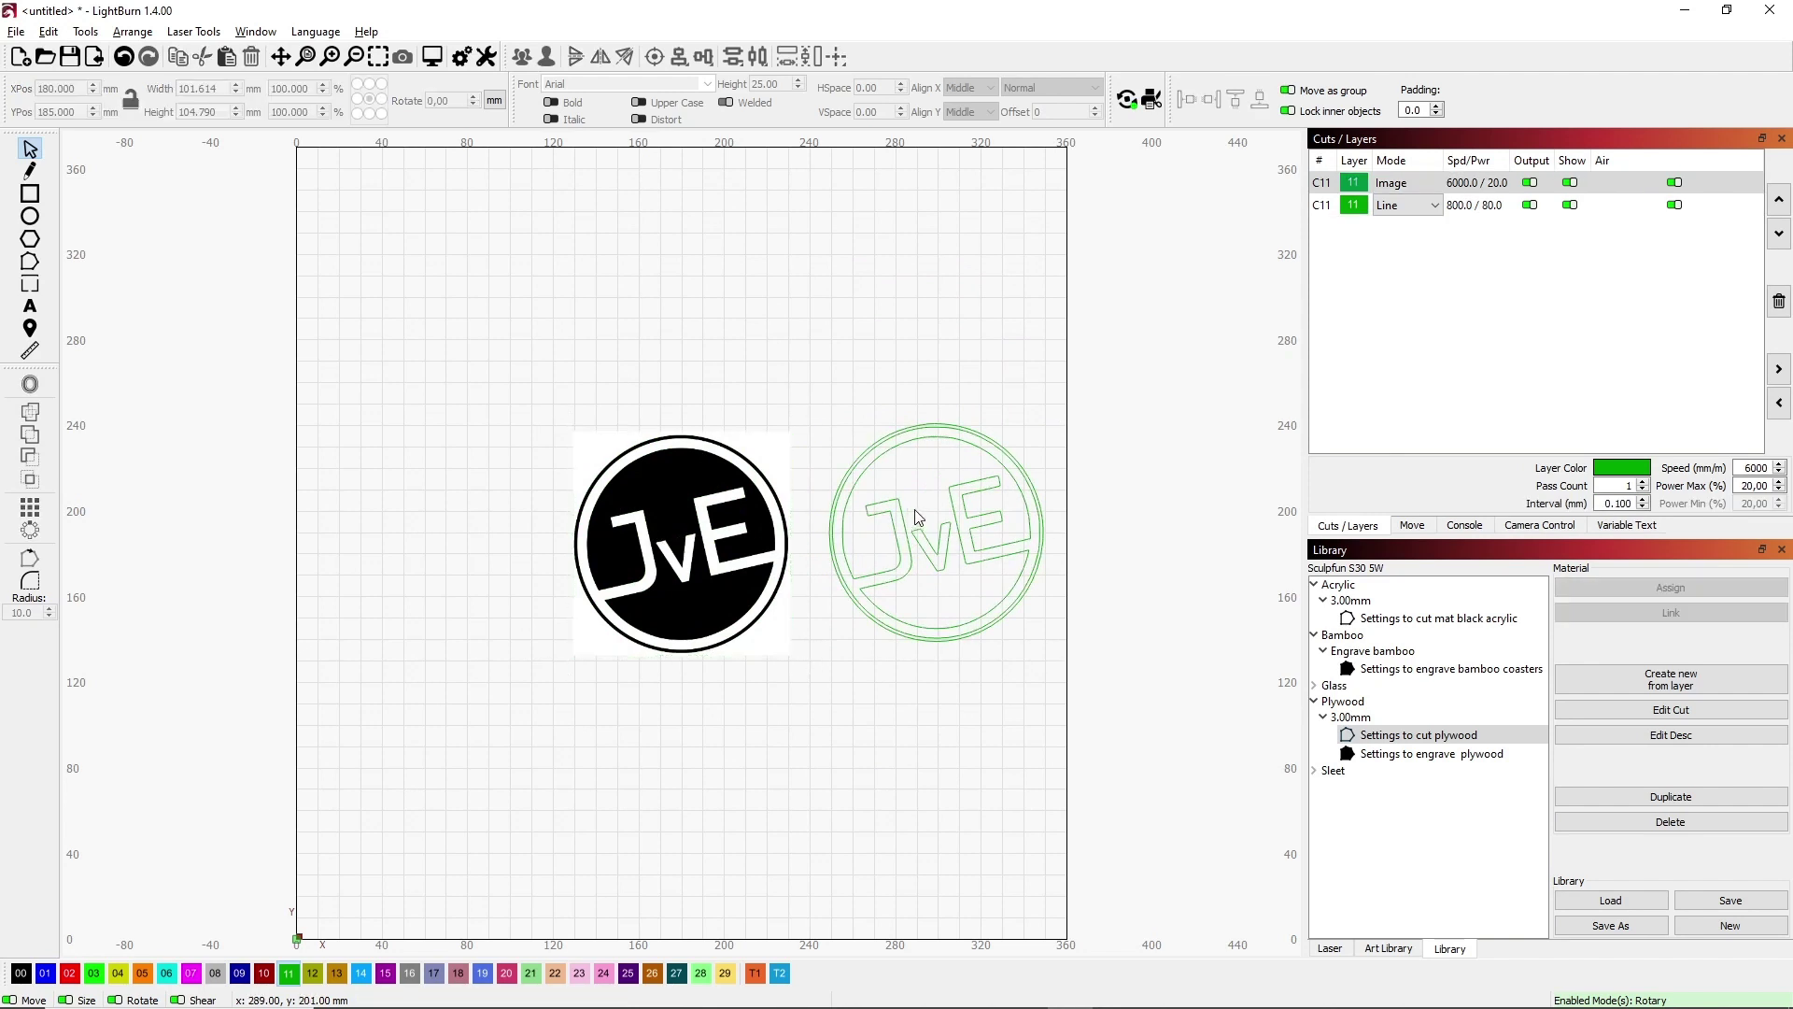
left_click(675, 482)
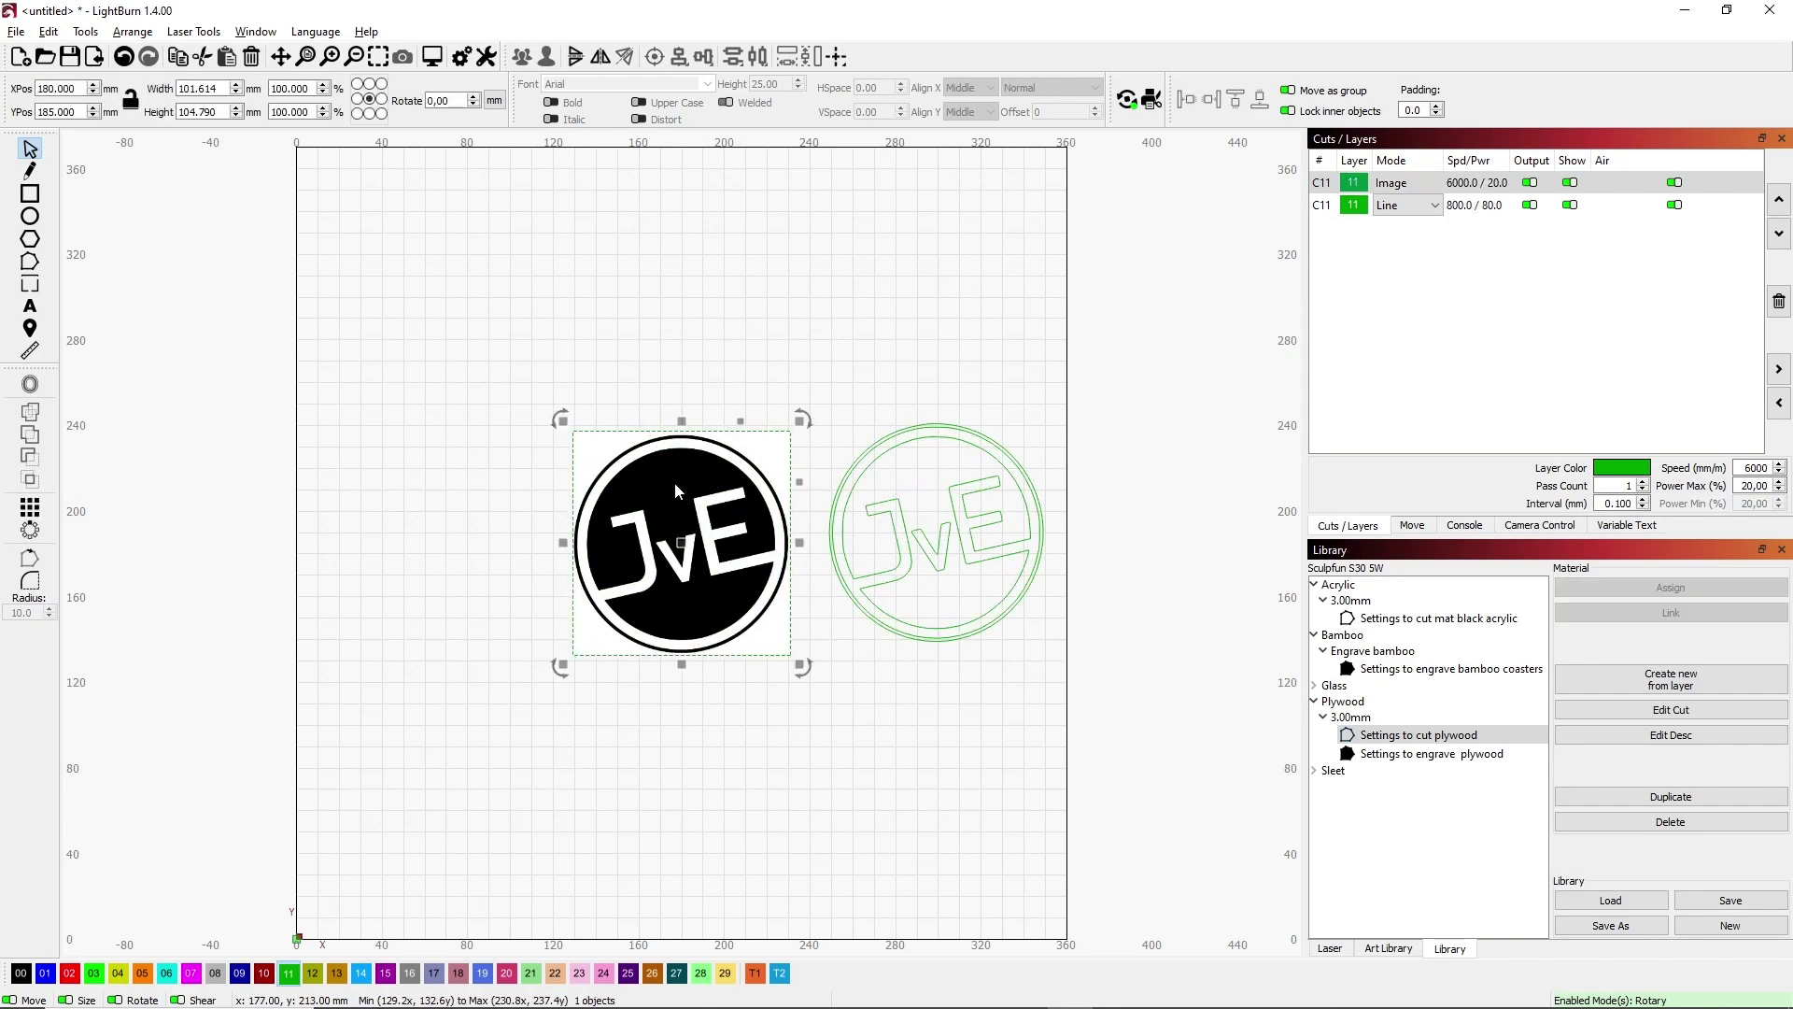
key("Delete")
Step: Move the traced logo near the bed's centre at about X 168, Y 182 mm and ungroup it
left_click_drag(792, 394, 1069, 666)
left_click_drag(936, 540, 656, 557)
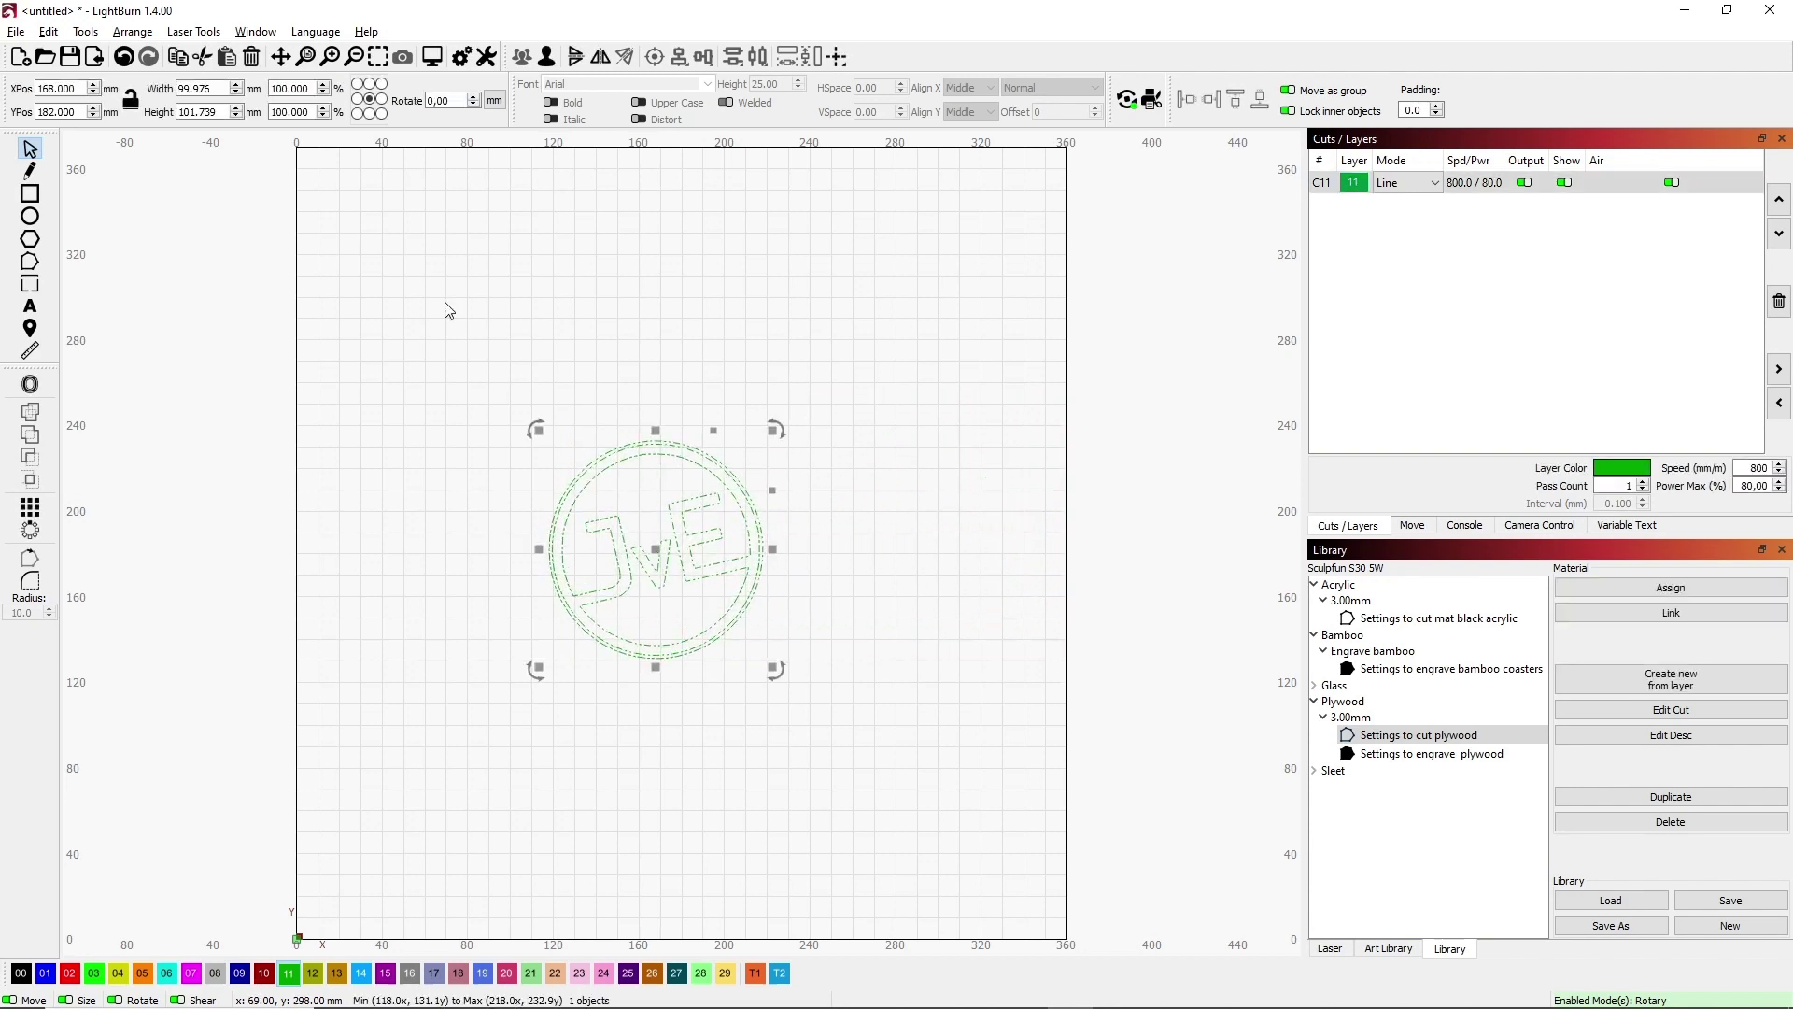
left_click(378, 56)
left_click(691, 348)
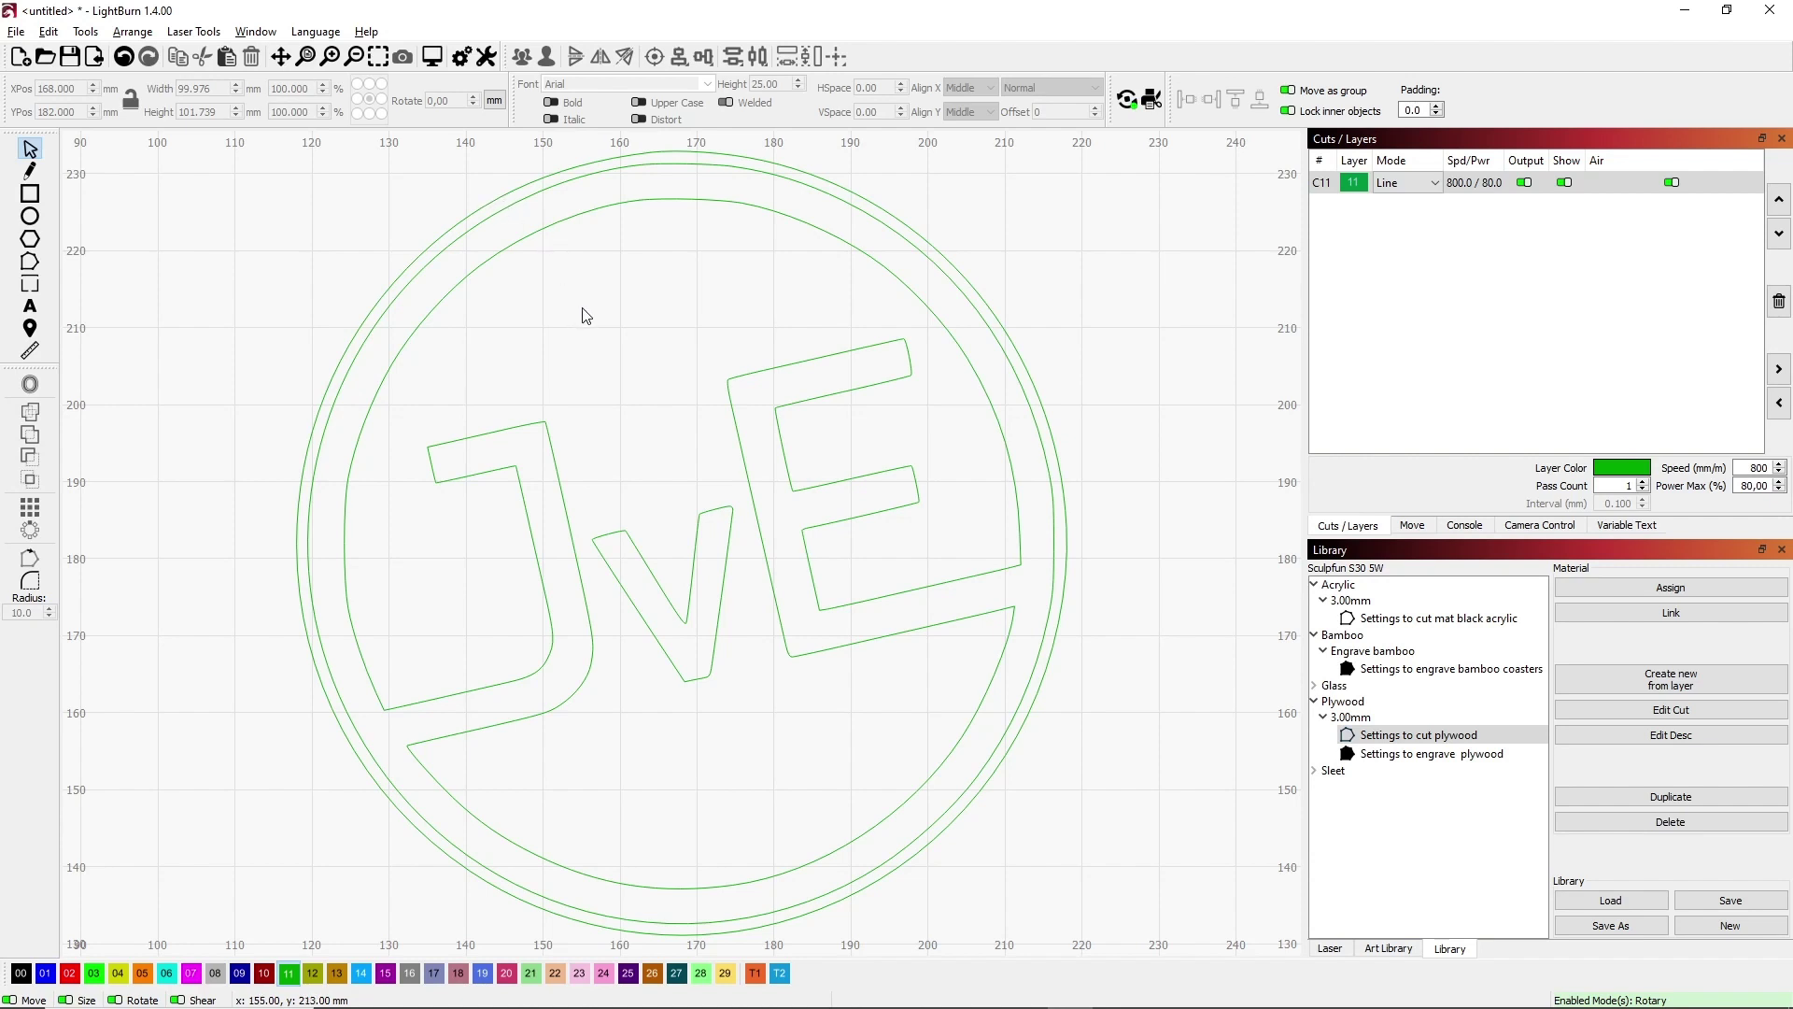
left_click(490, 218)
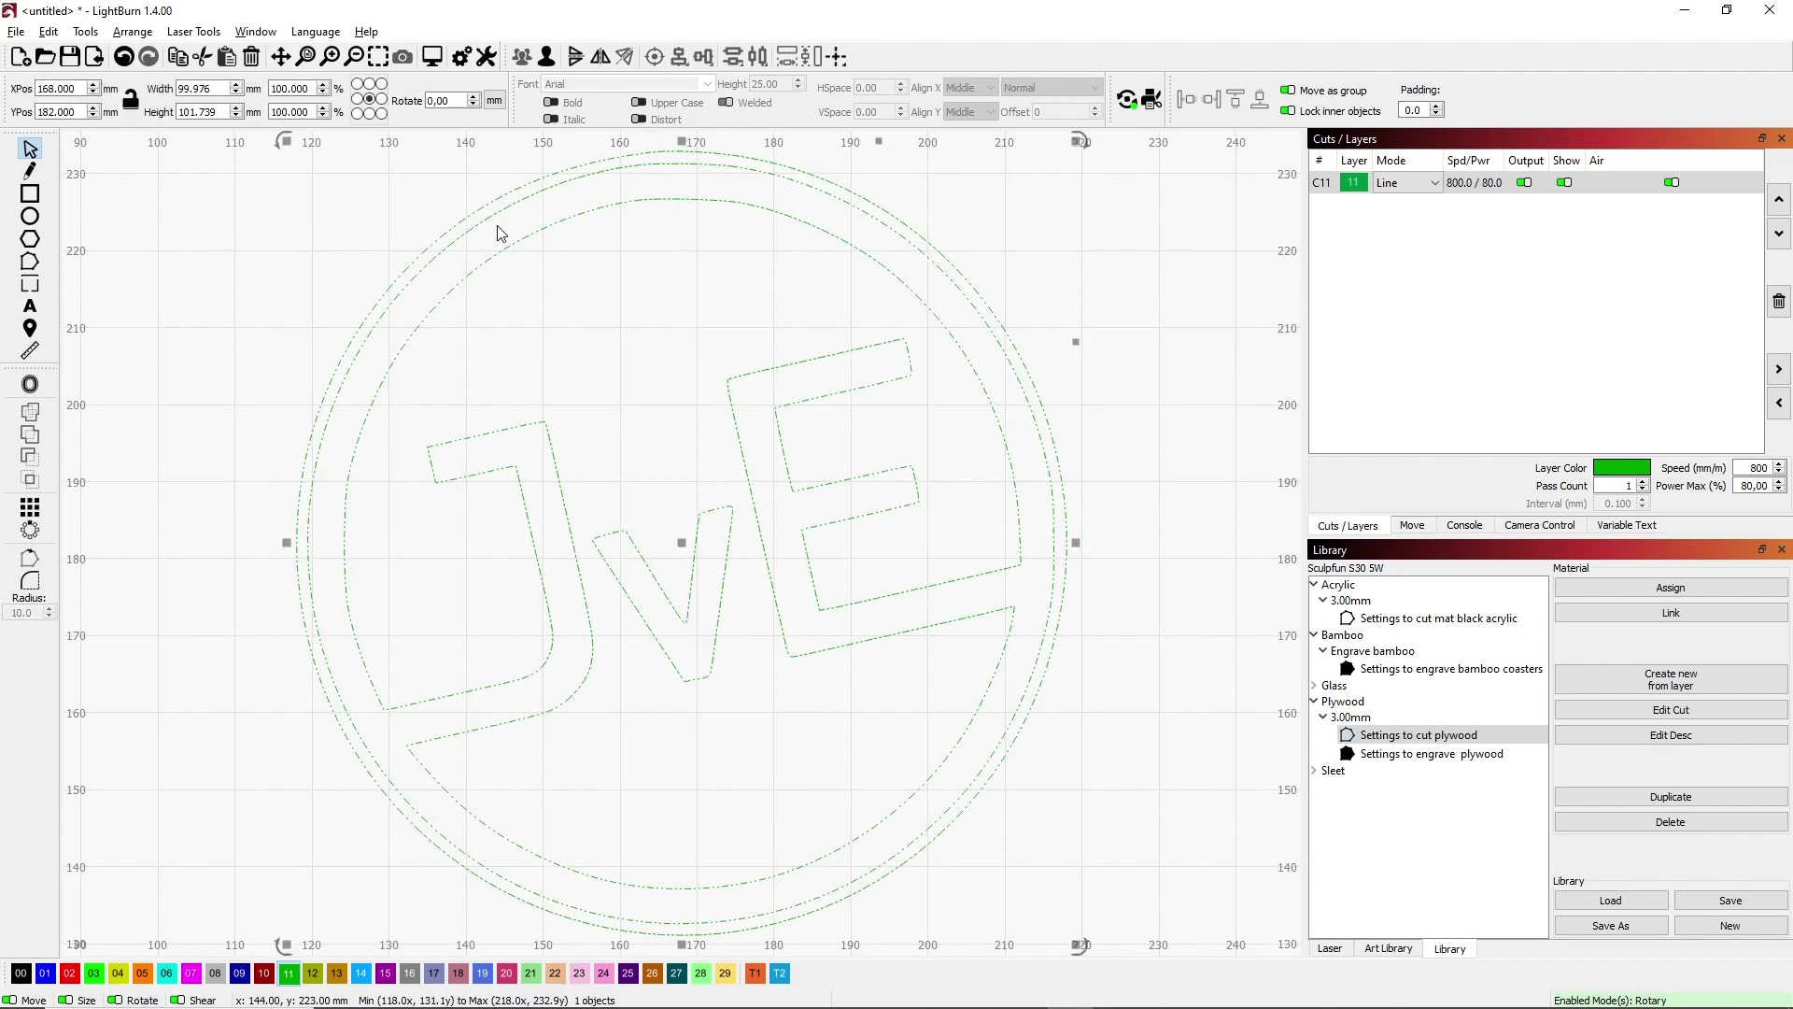
right_click(498, 233)
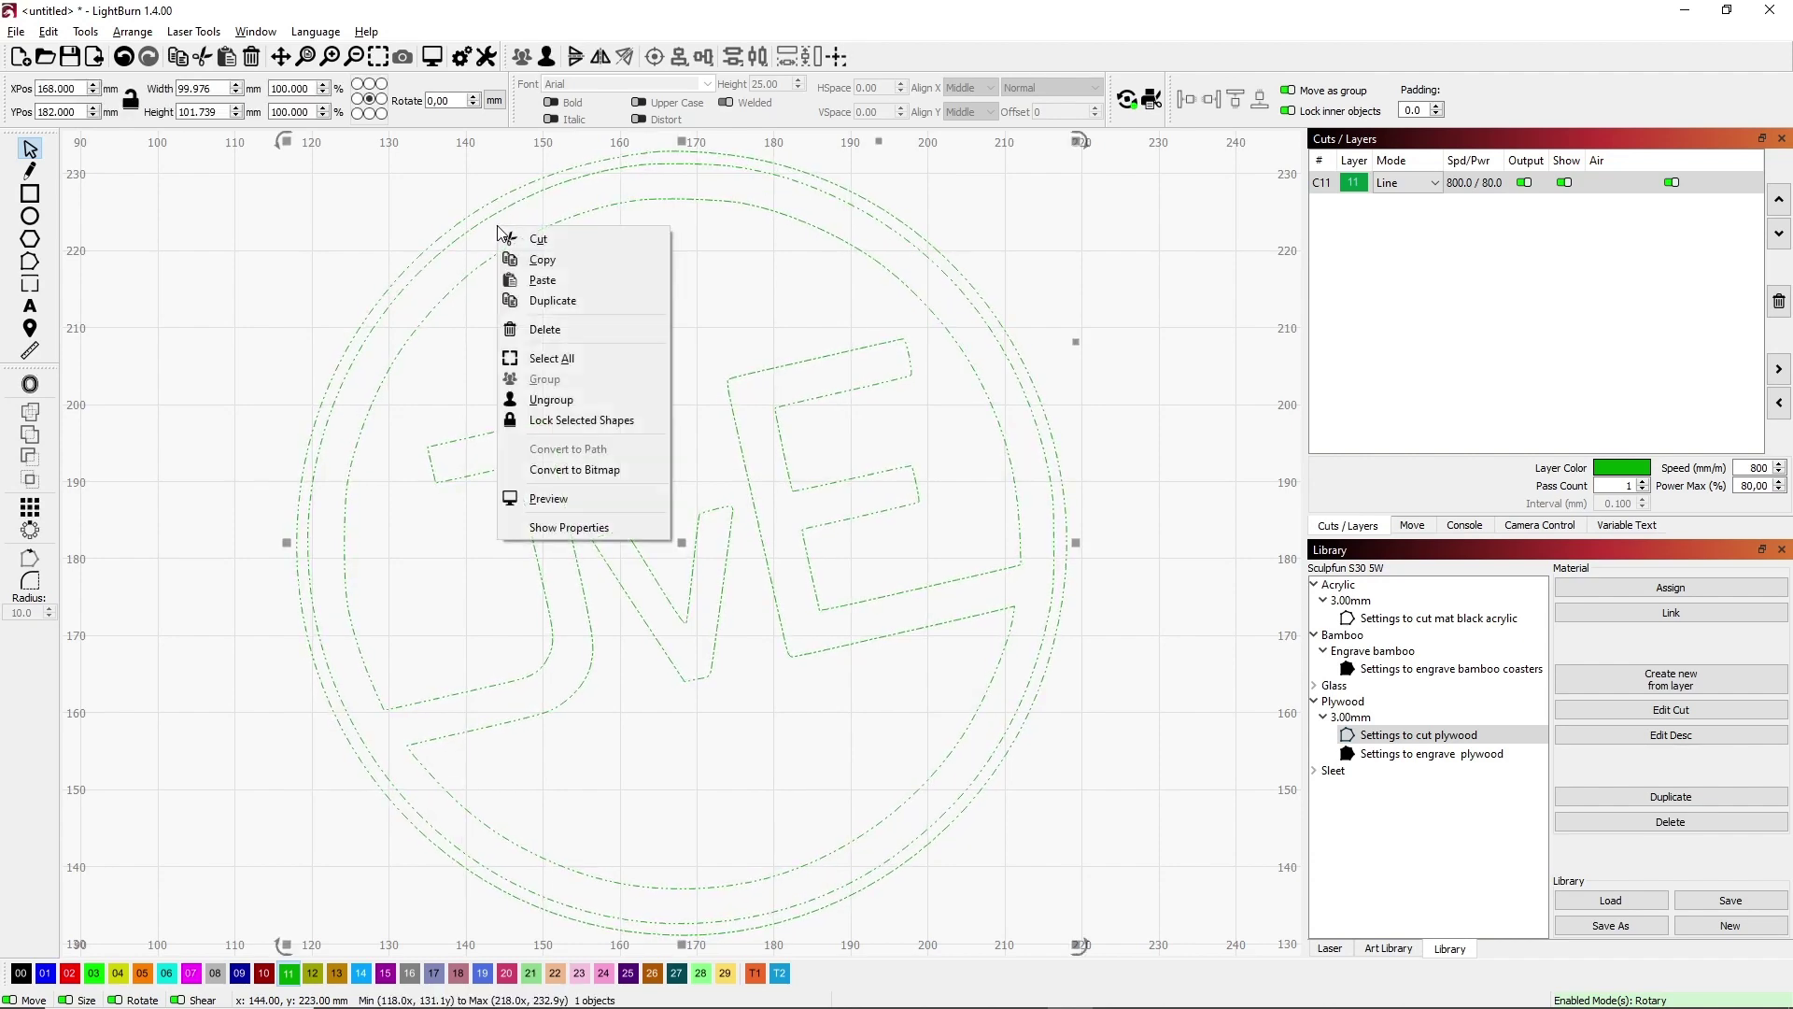
left_click(552, 400)
left_click(644, 337)
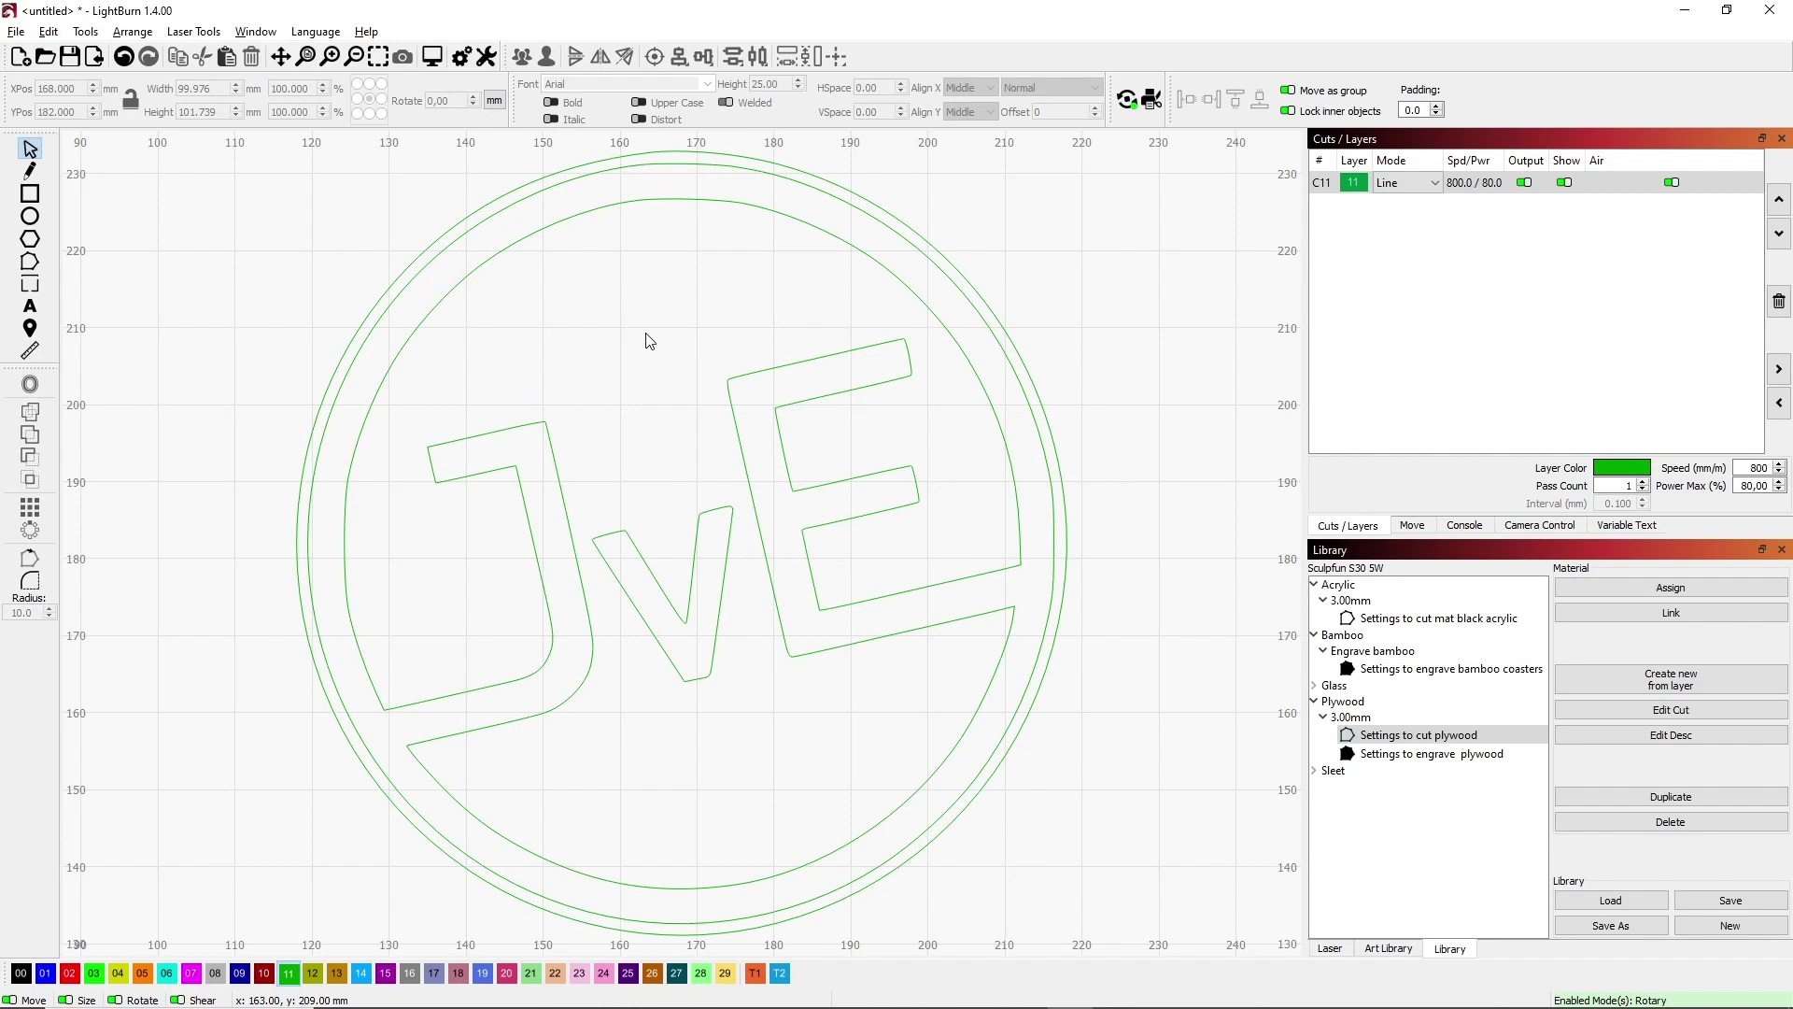
Step: Duplicate the logo's two outermost circles and group the copied pair
left_click(480, 209)
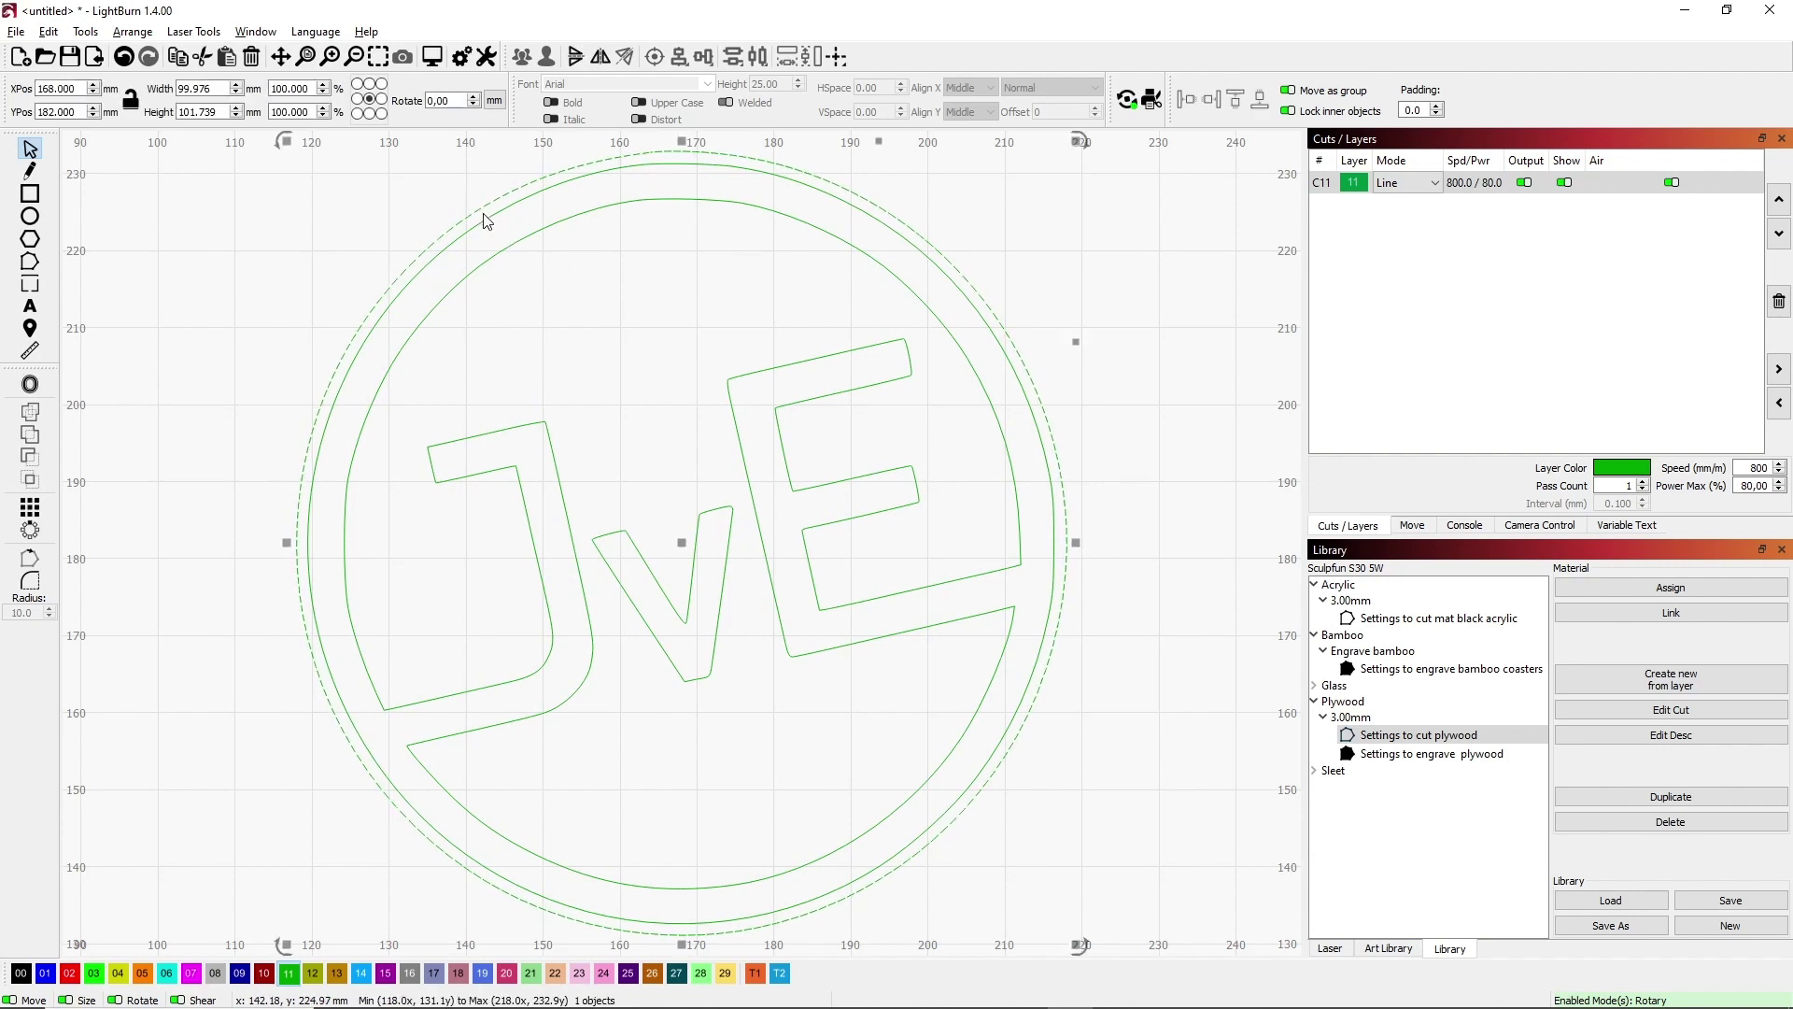
left_click(486, 218, "shift")
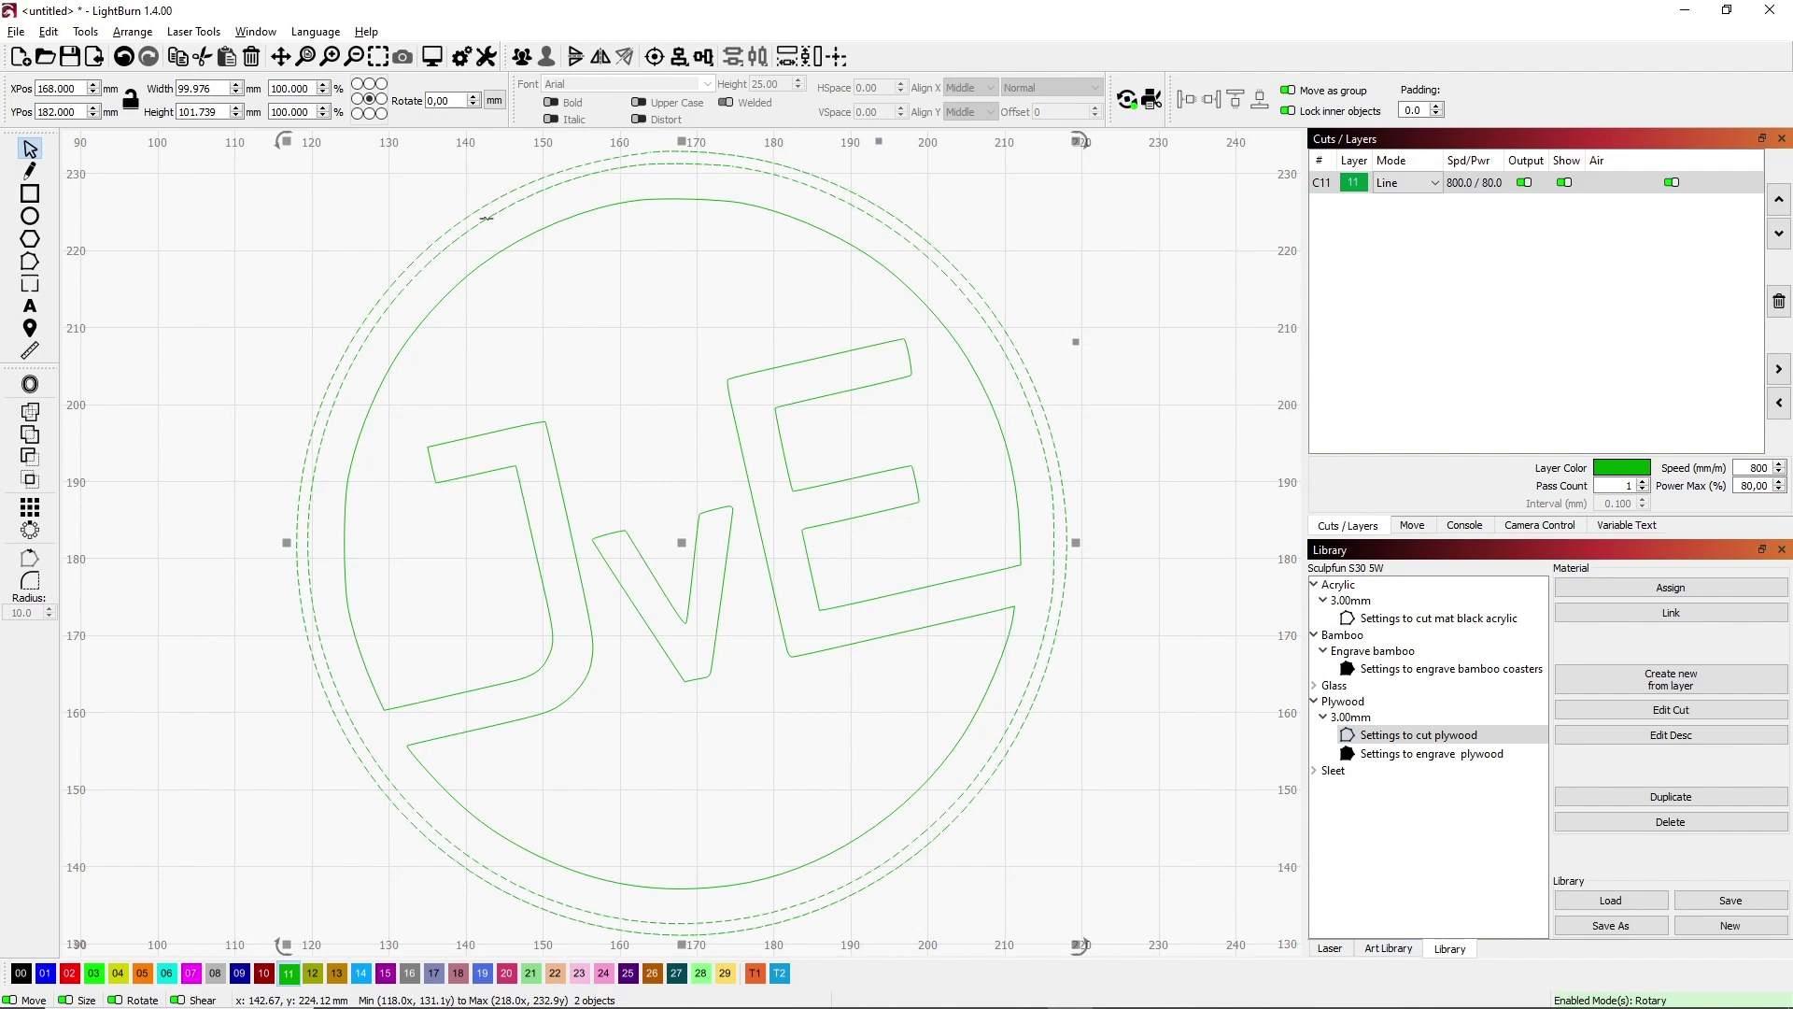
key("ctrl+v")
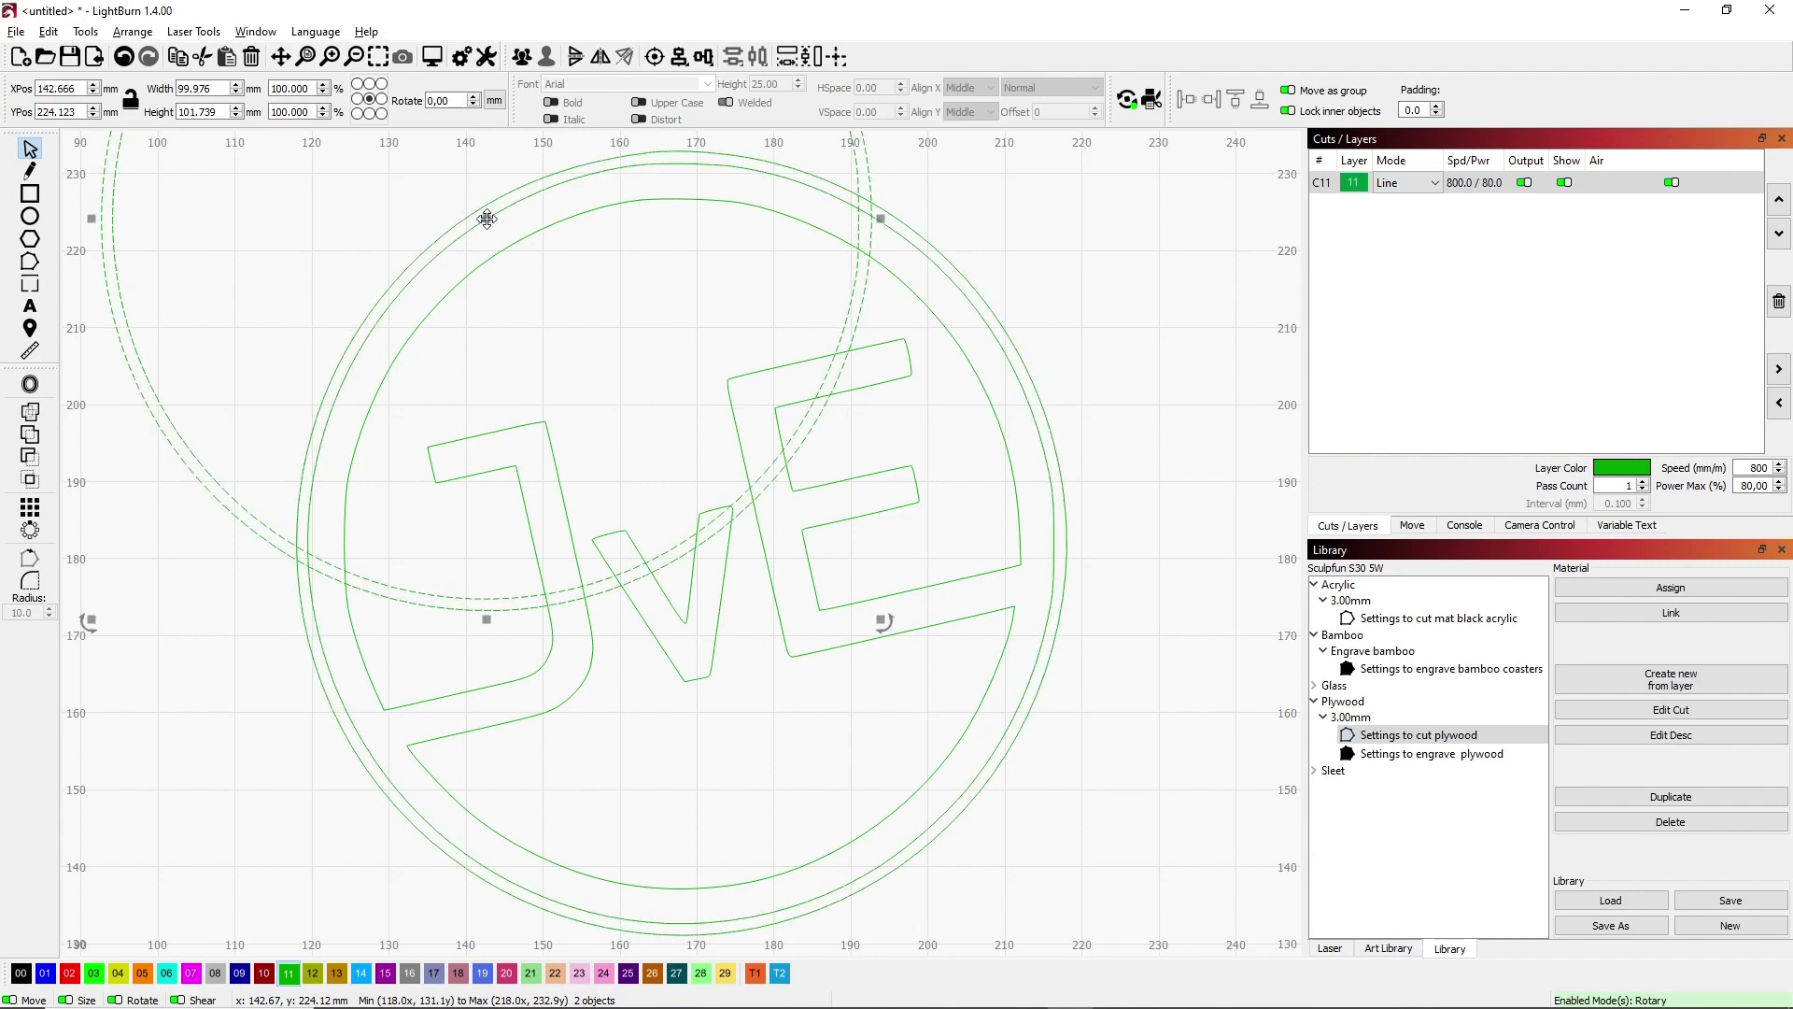
left_click_drag(484, 217, 534, 407)
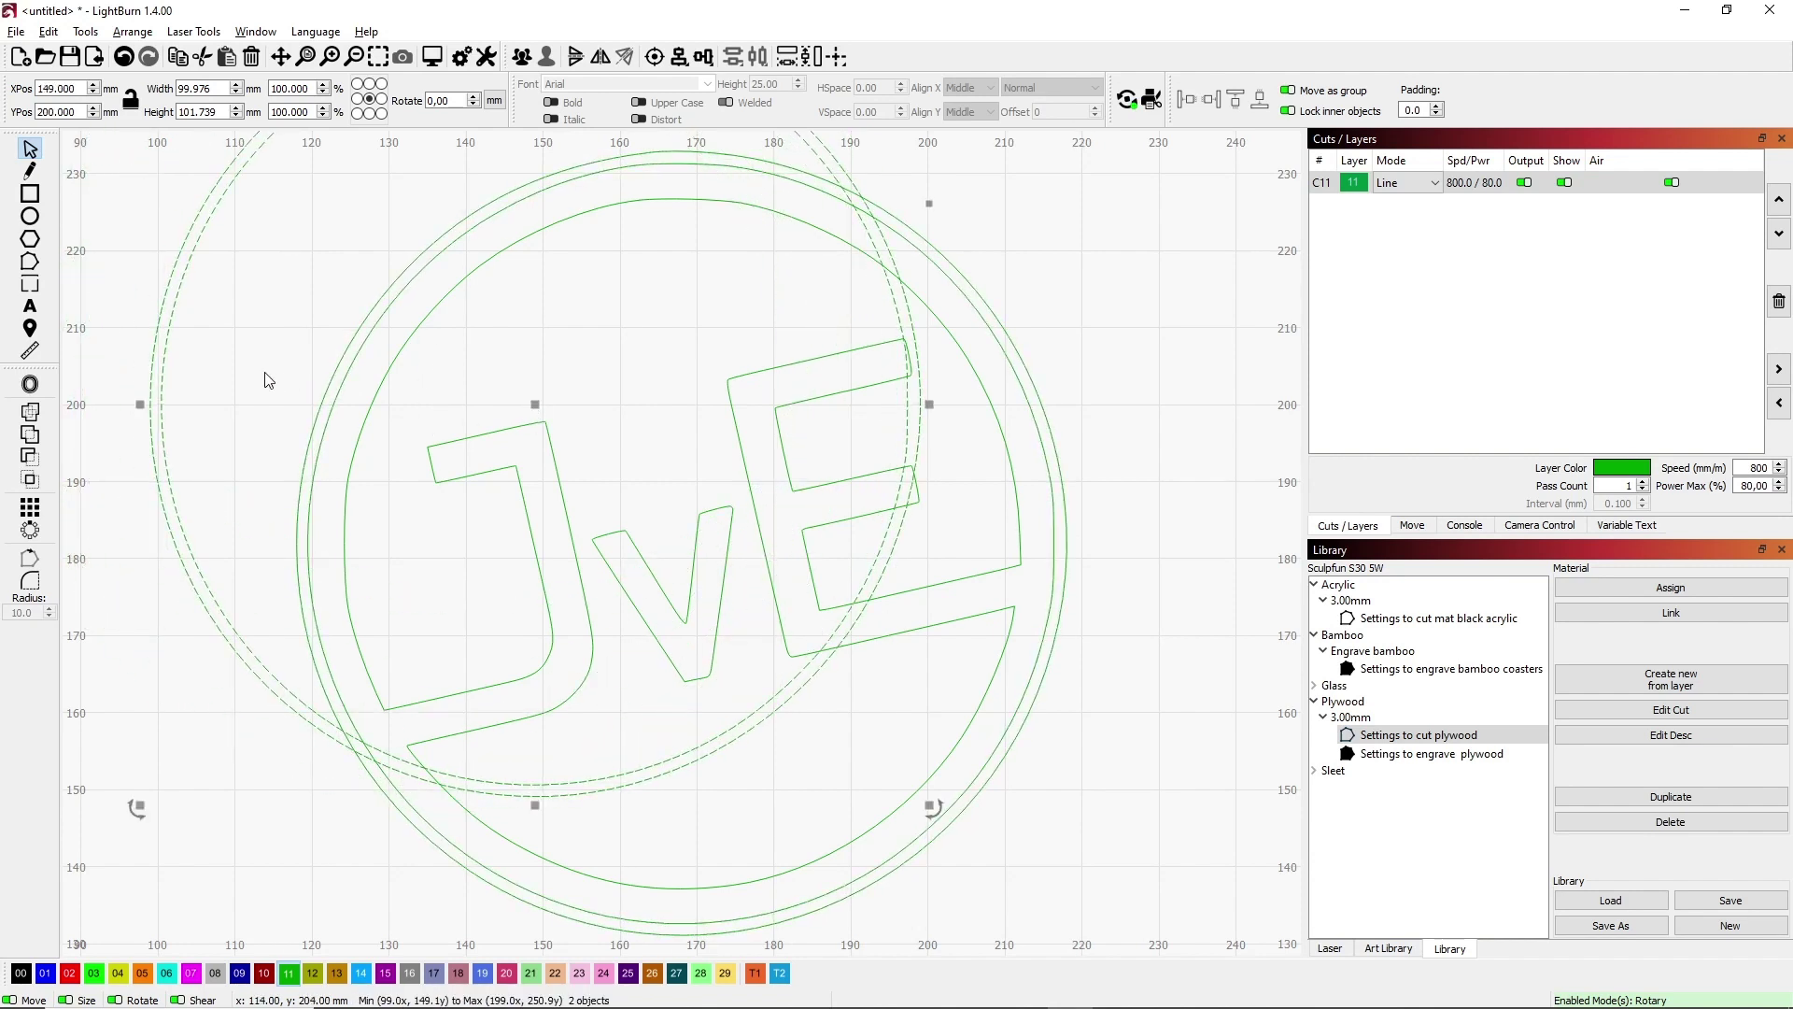
right_click(156, 362)
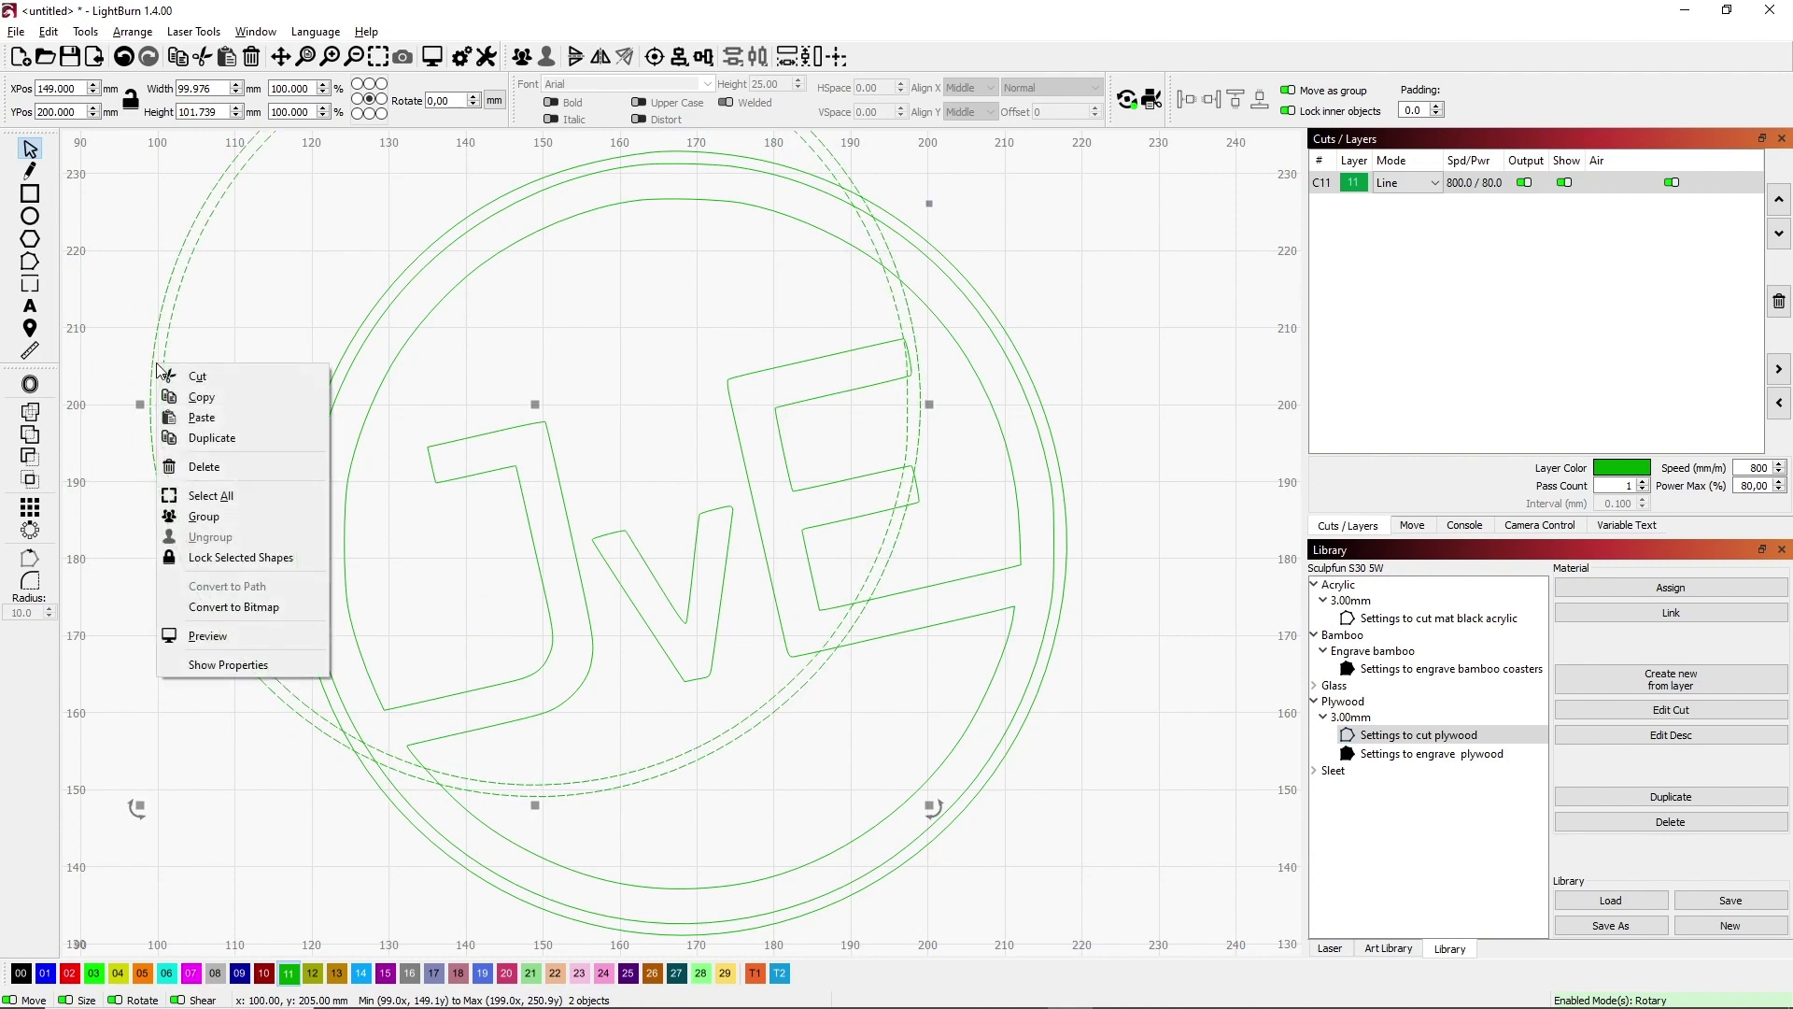
left_click(213, 519)
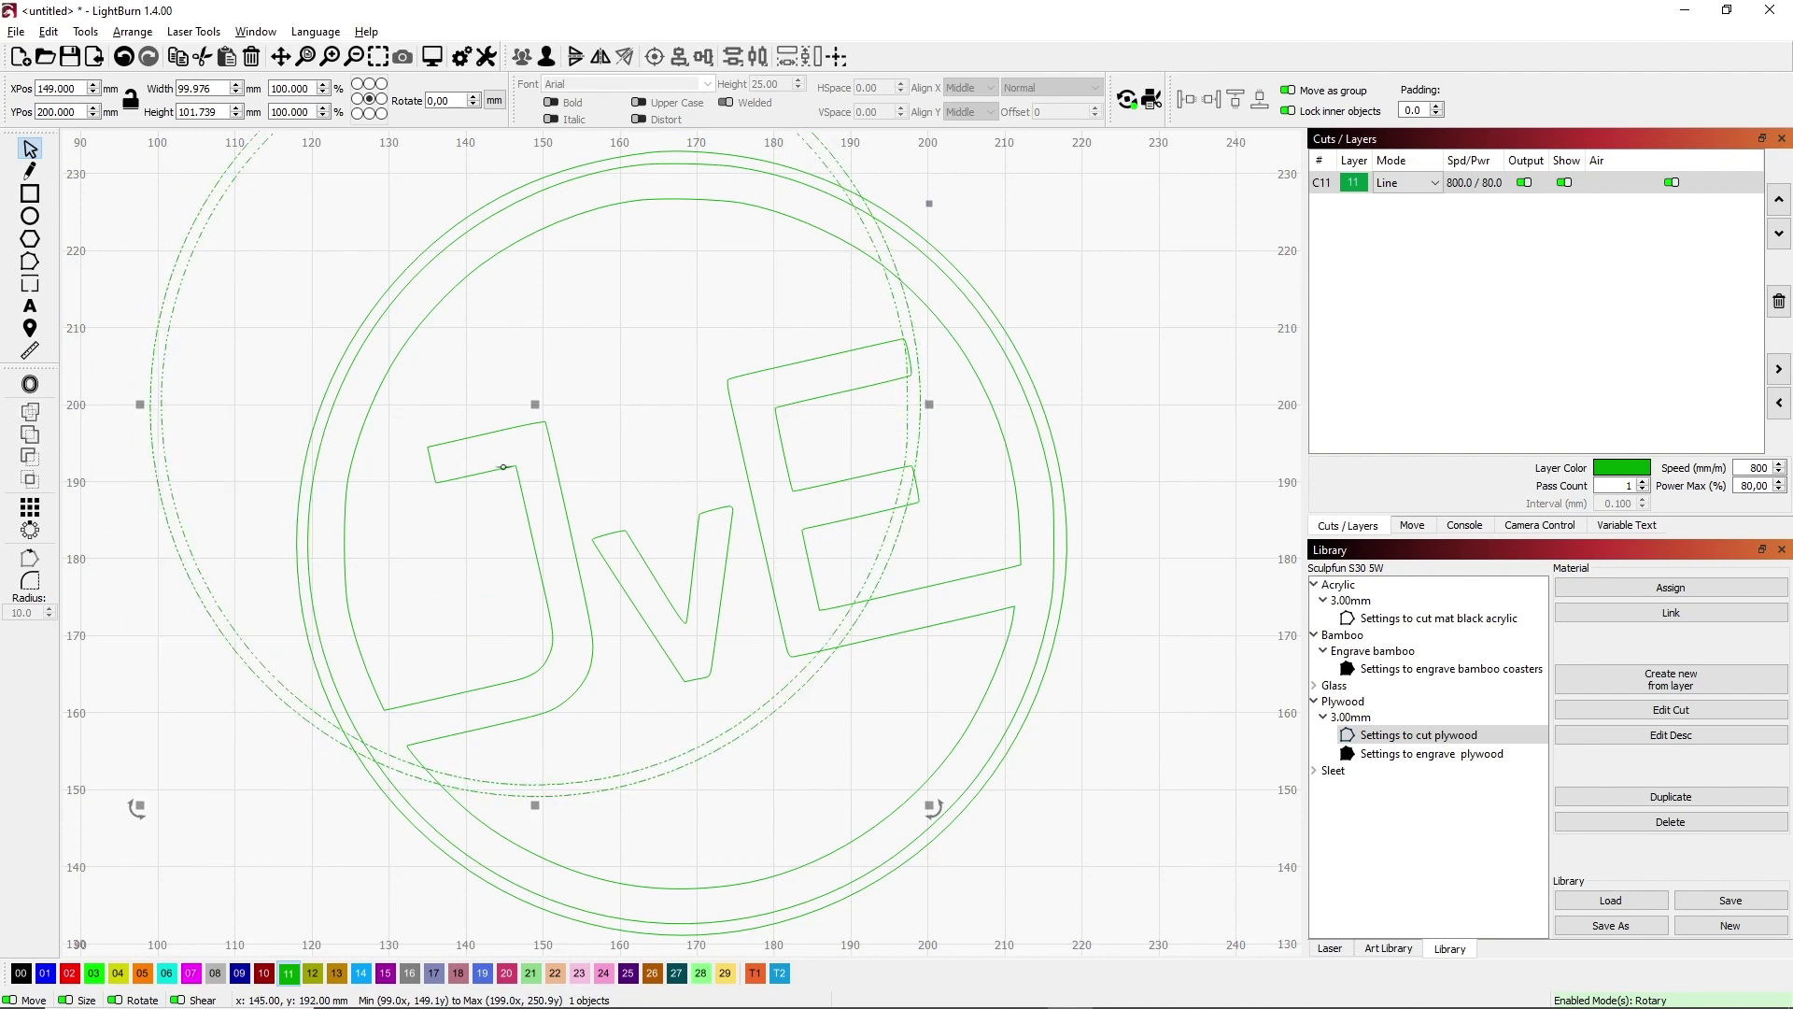
Step: Place the grouped pair of circles in the bed's lower-left corner at about X 63, Y 64 mm
scroll(461, 492, "down", 5)
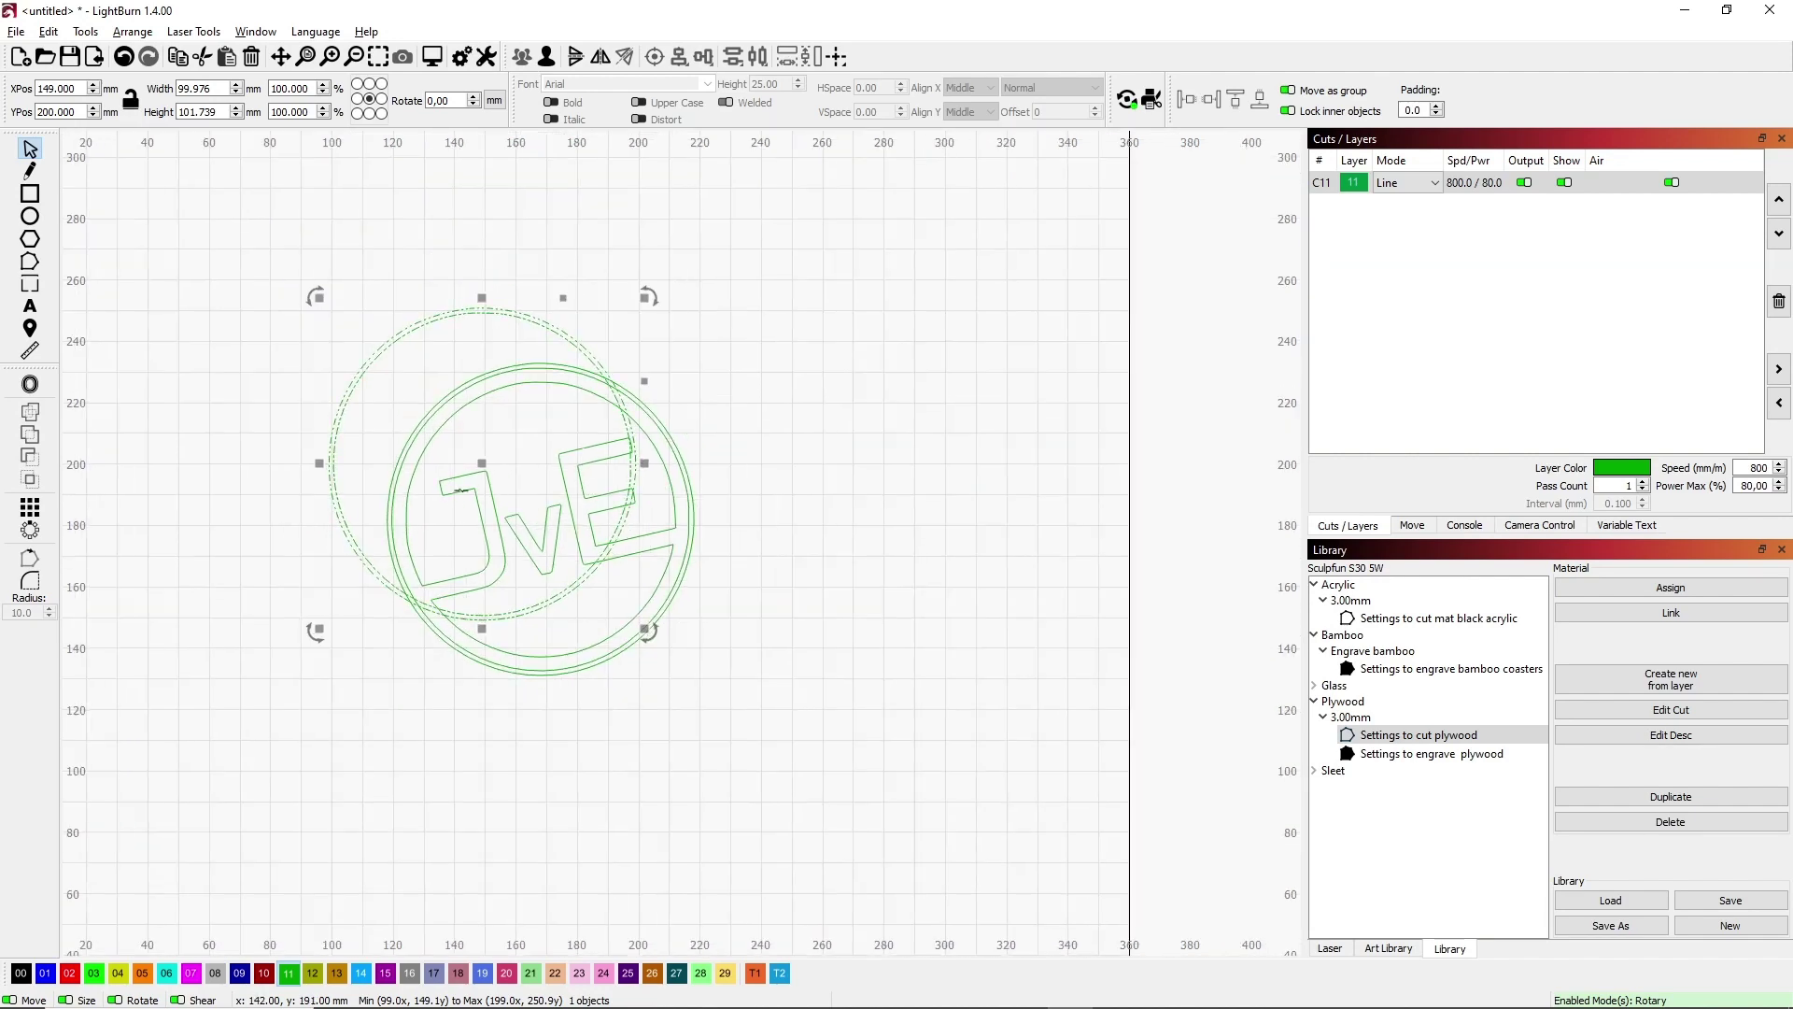
left_click_drag(484, 470, 244, 832)
scroll(293, 753, "down", 2)
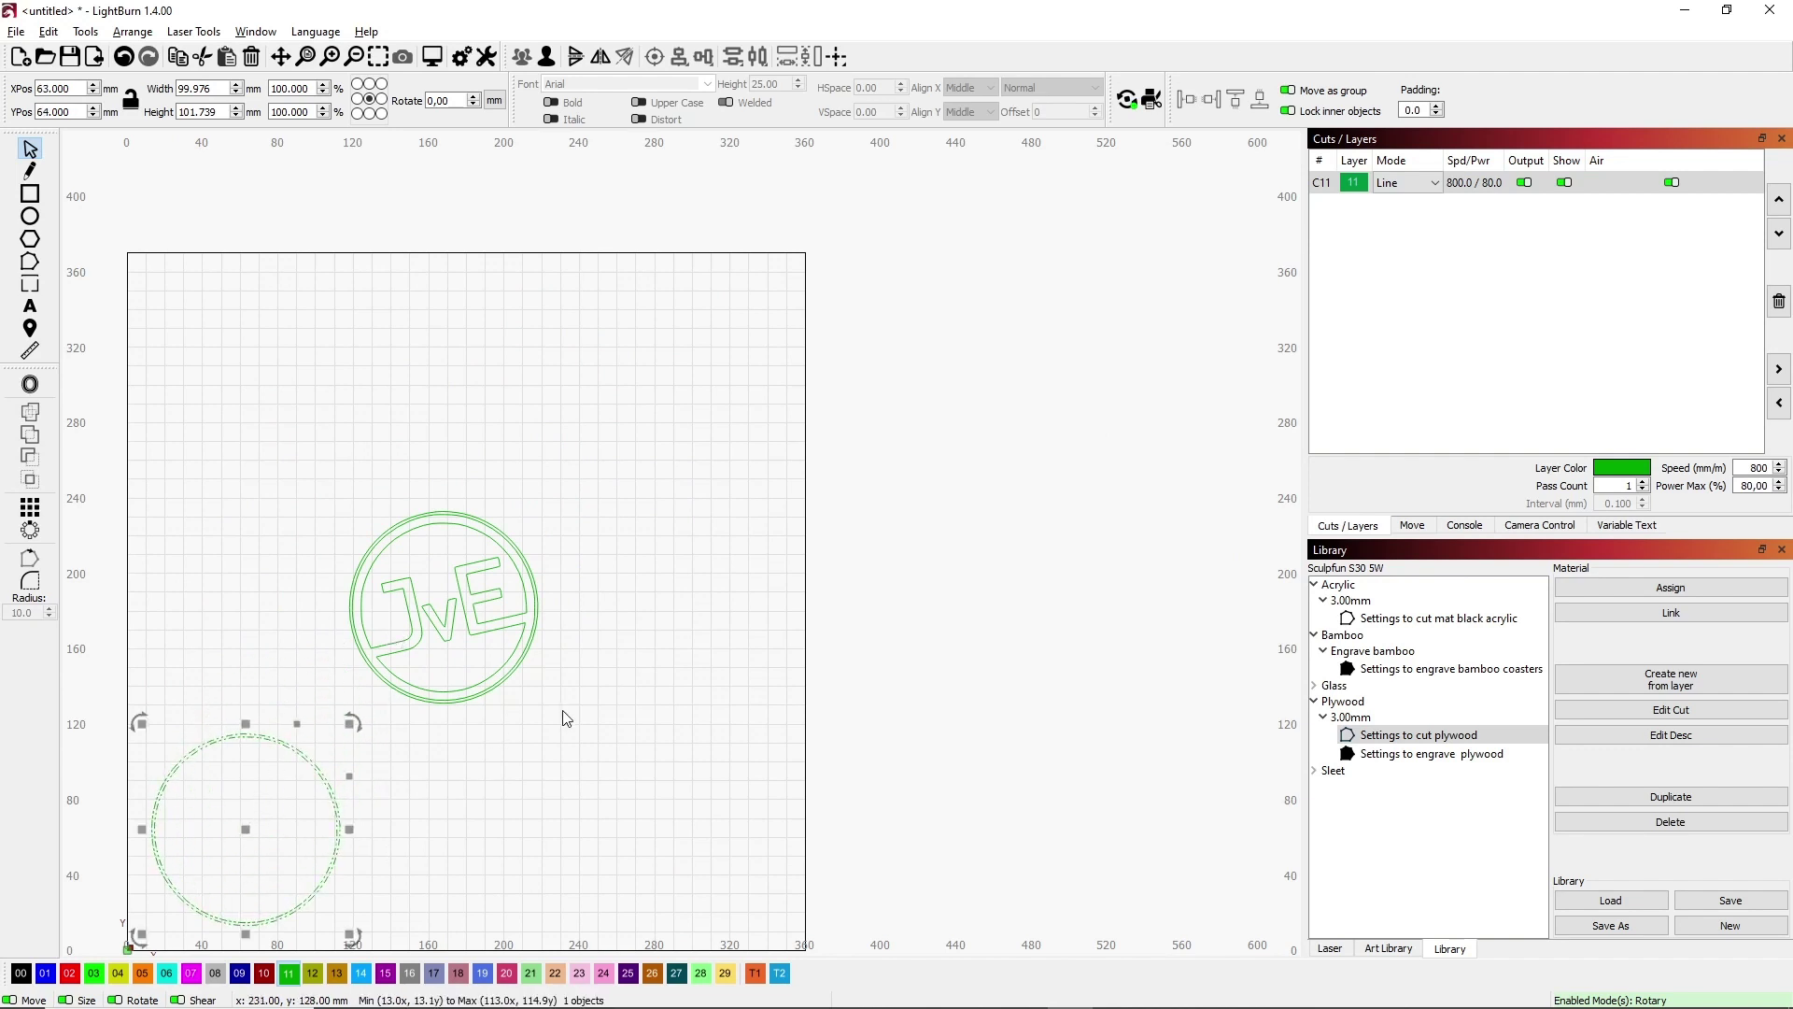
left_click(565, 719)
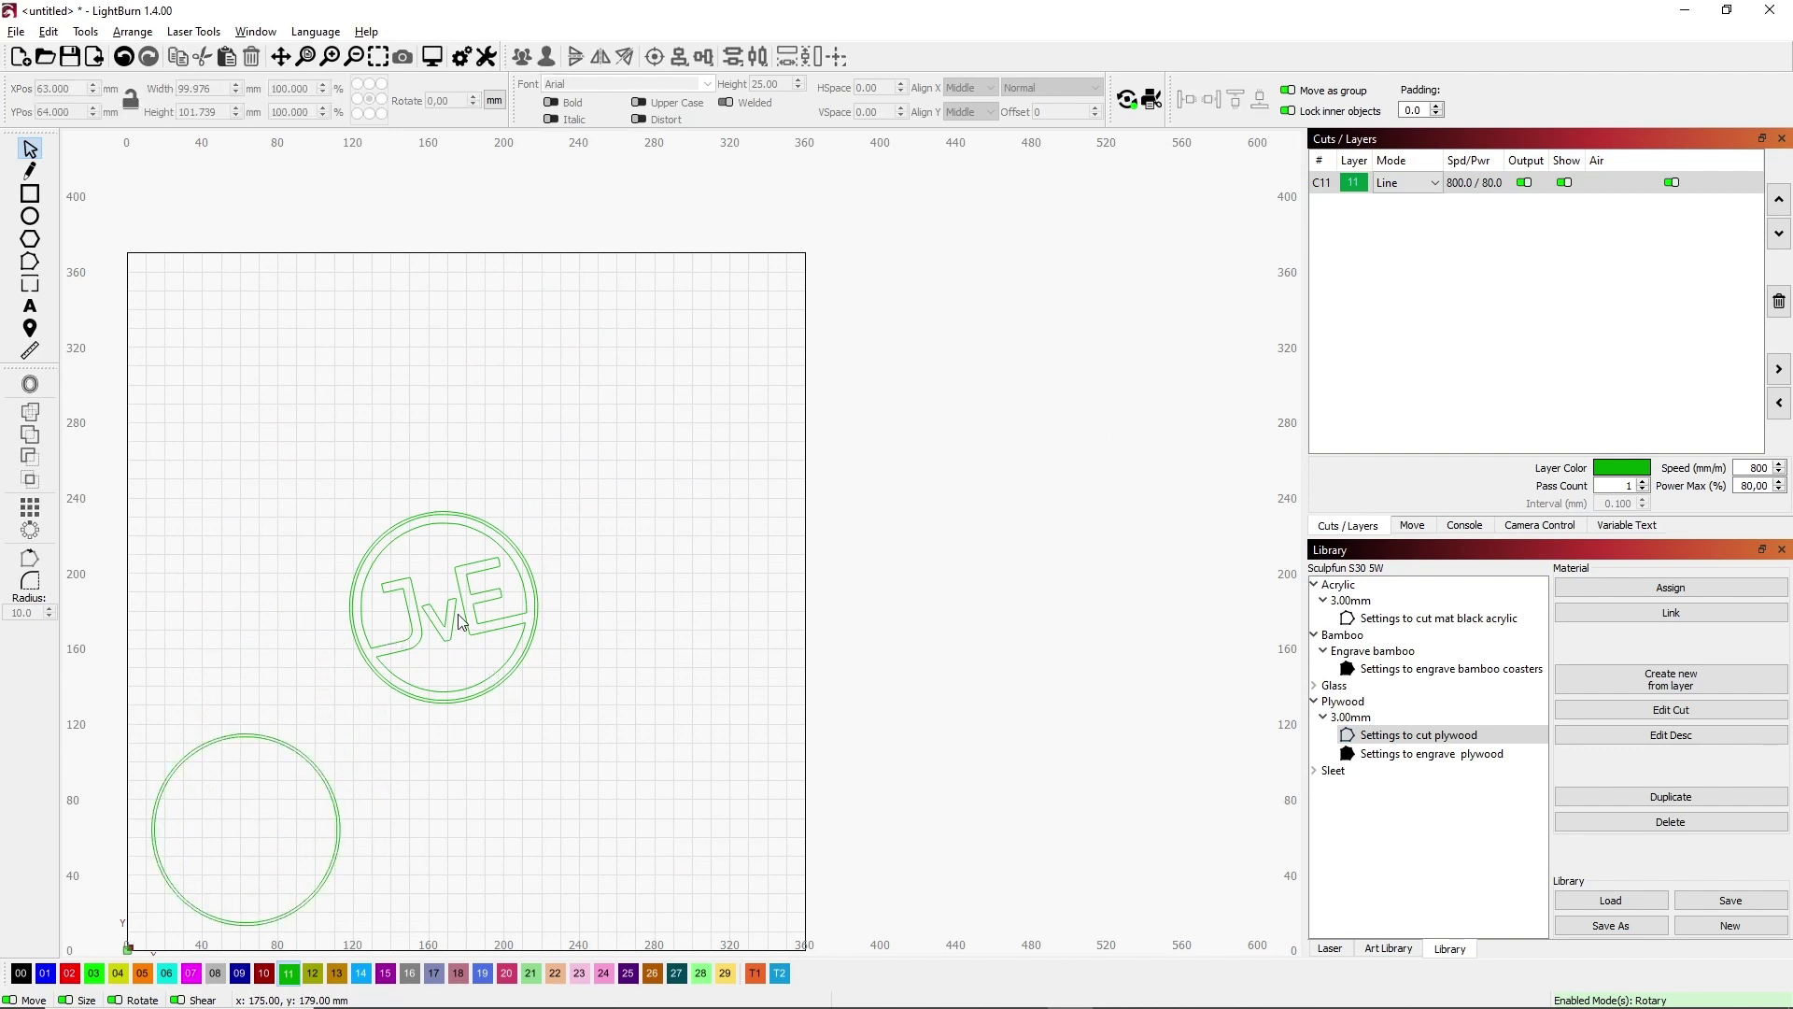
Step: Group the original logo's inner outline containing the J and E with the separate letter v
scroll(457, 622, "up", 4)
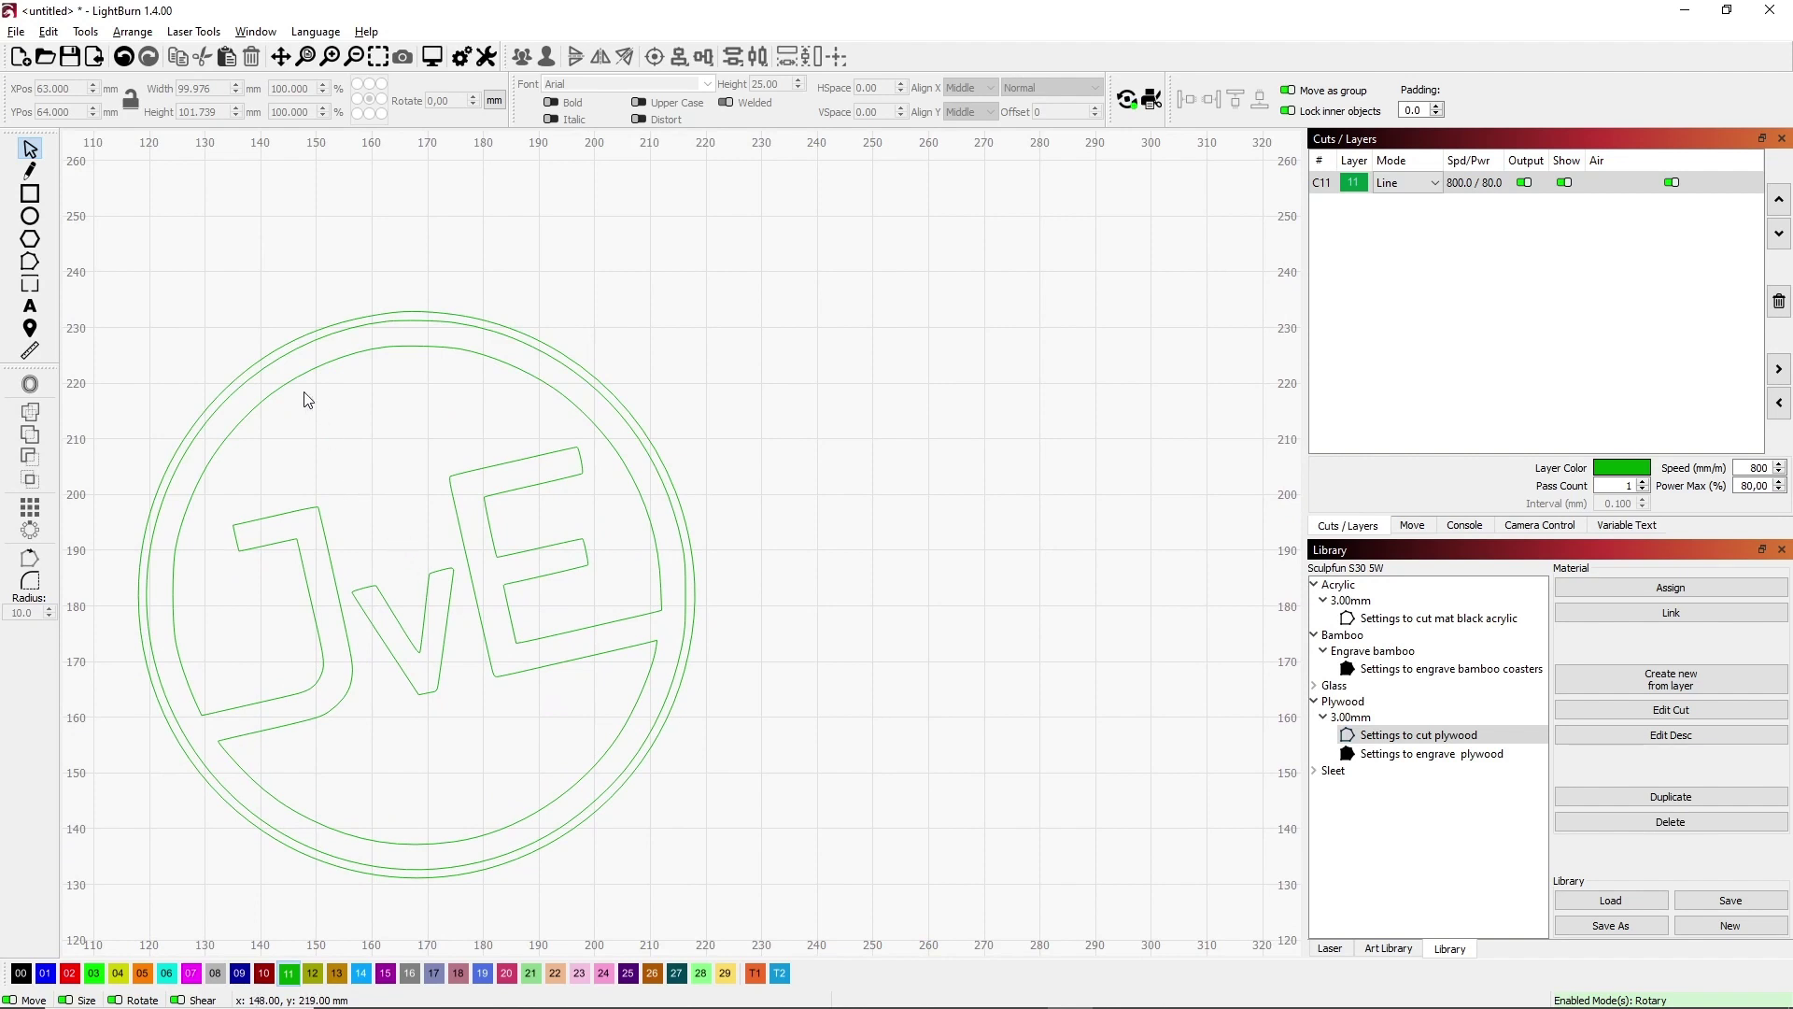
left_click(294, 379)
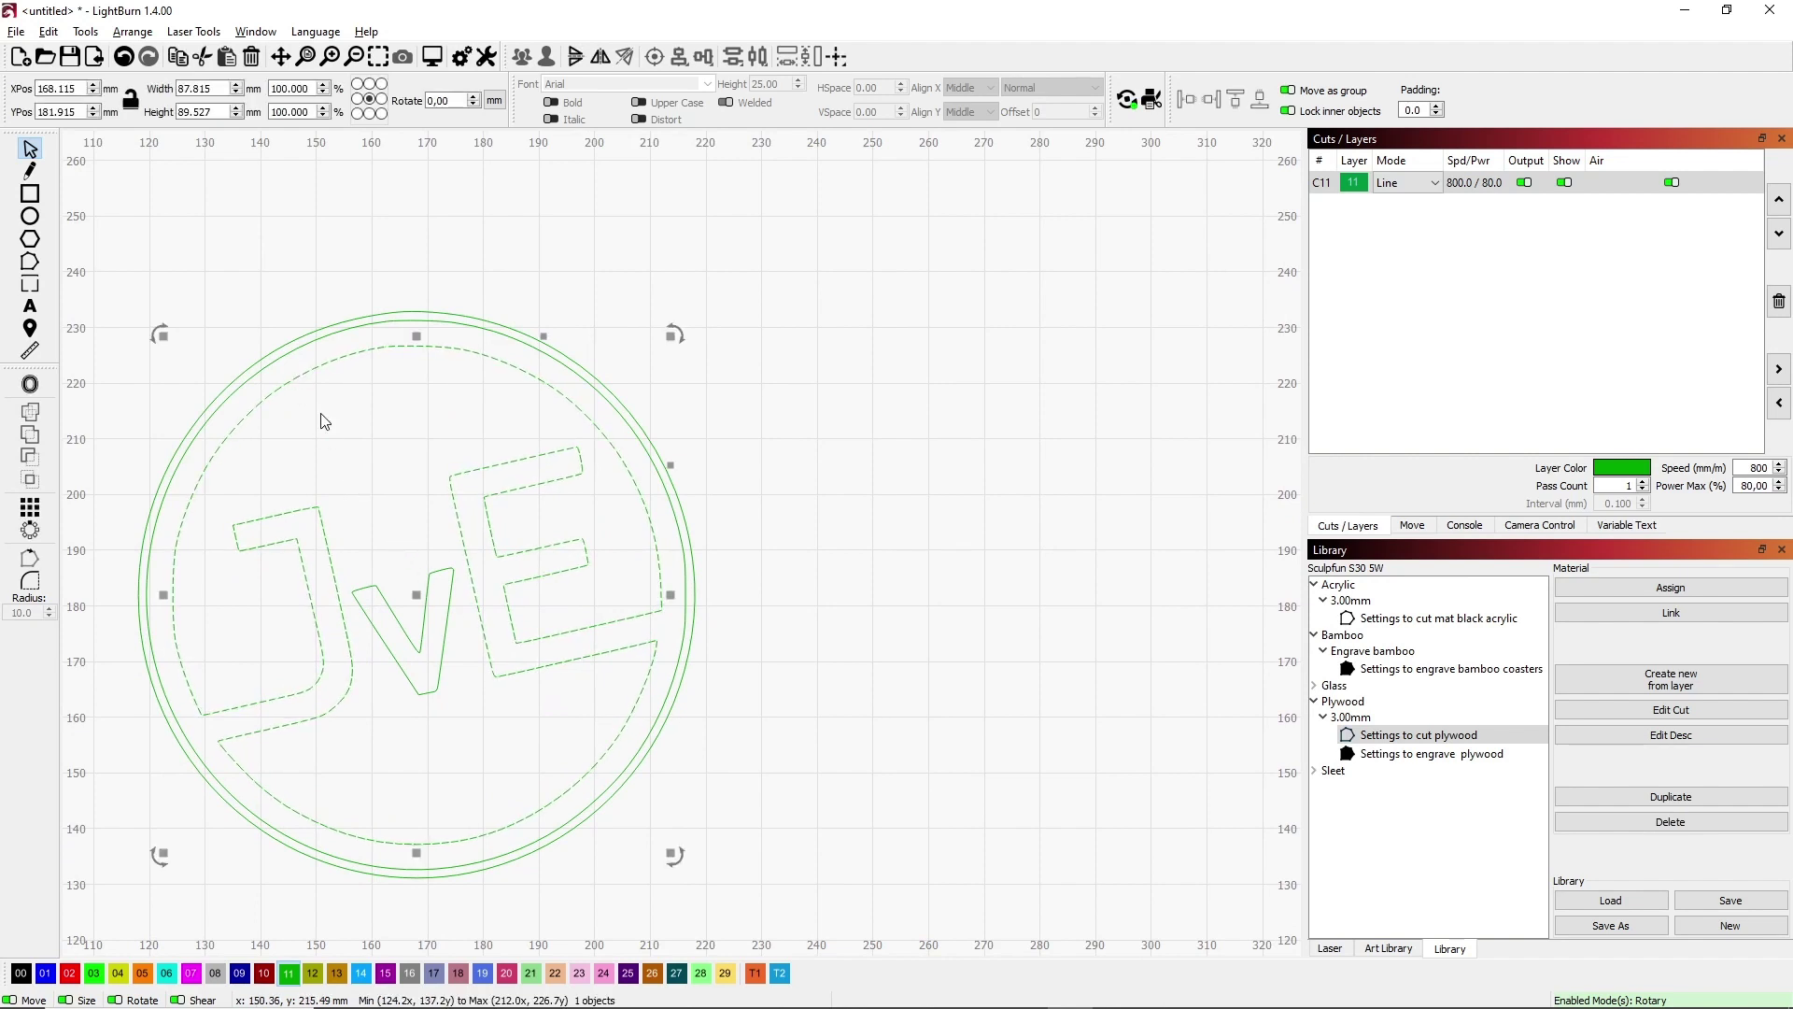
left_click(383, 596, "shift")
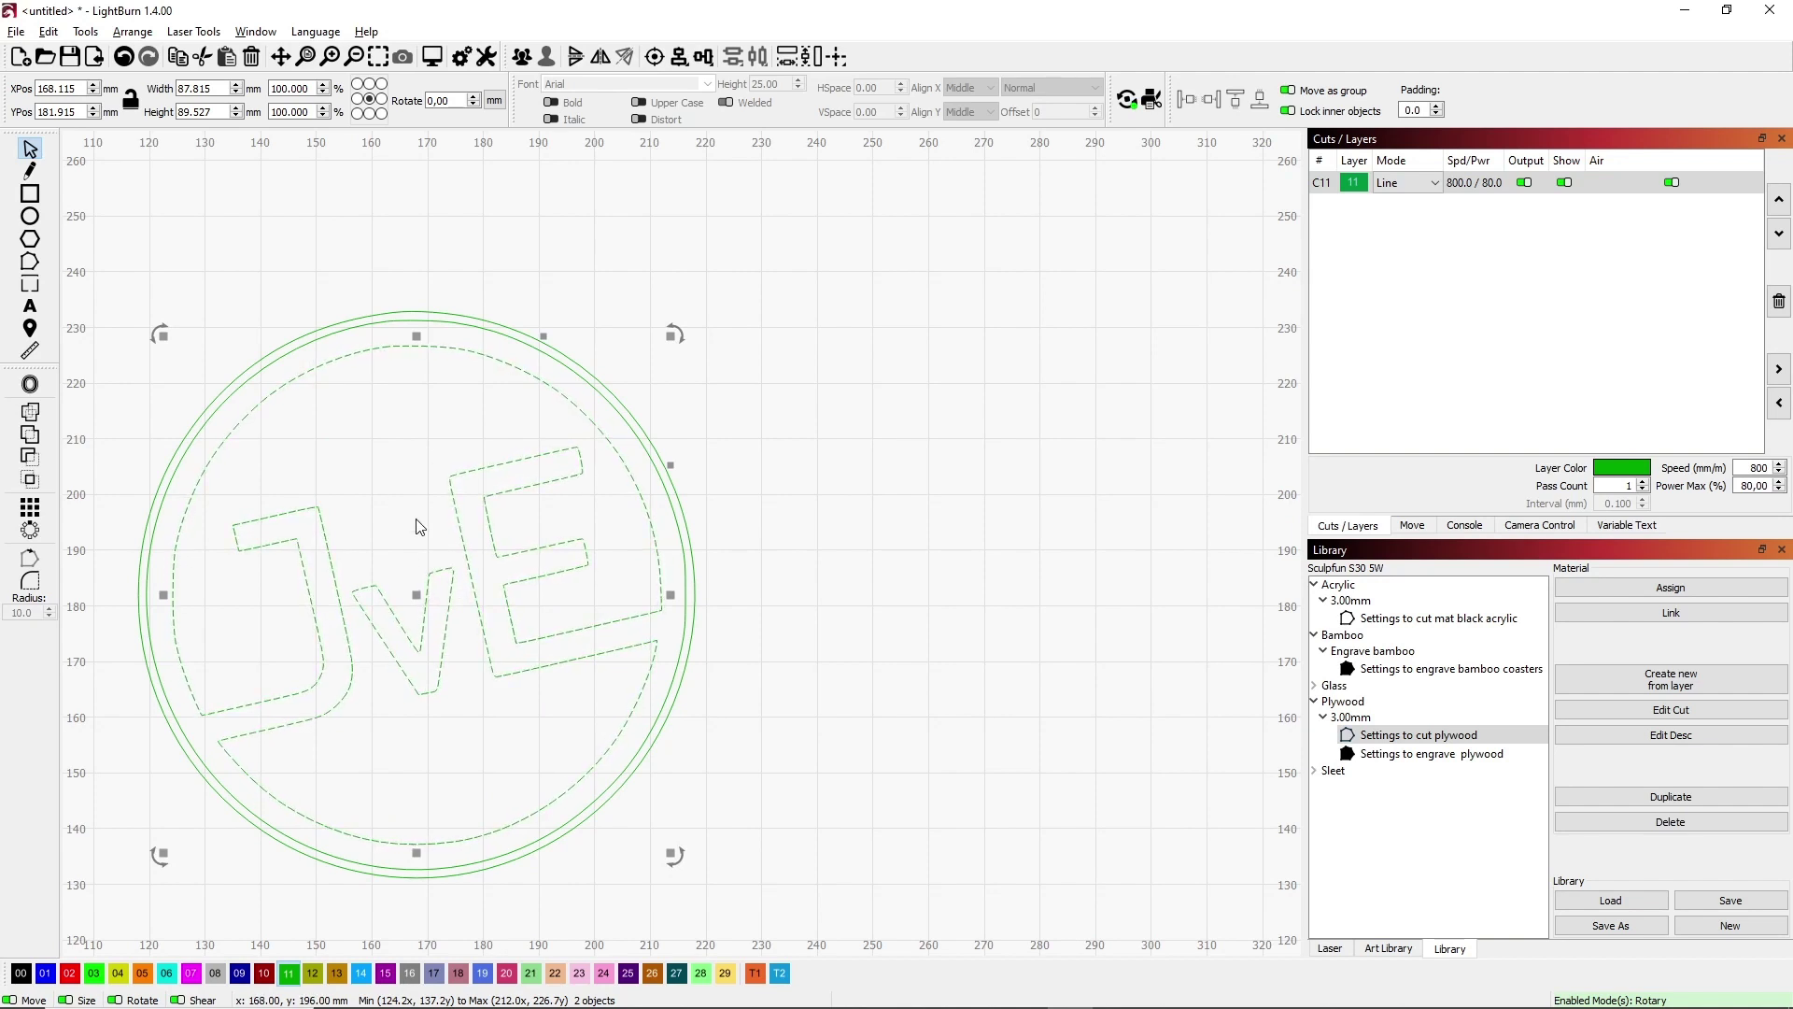
right_click(430, 593)
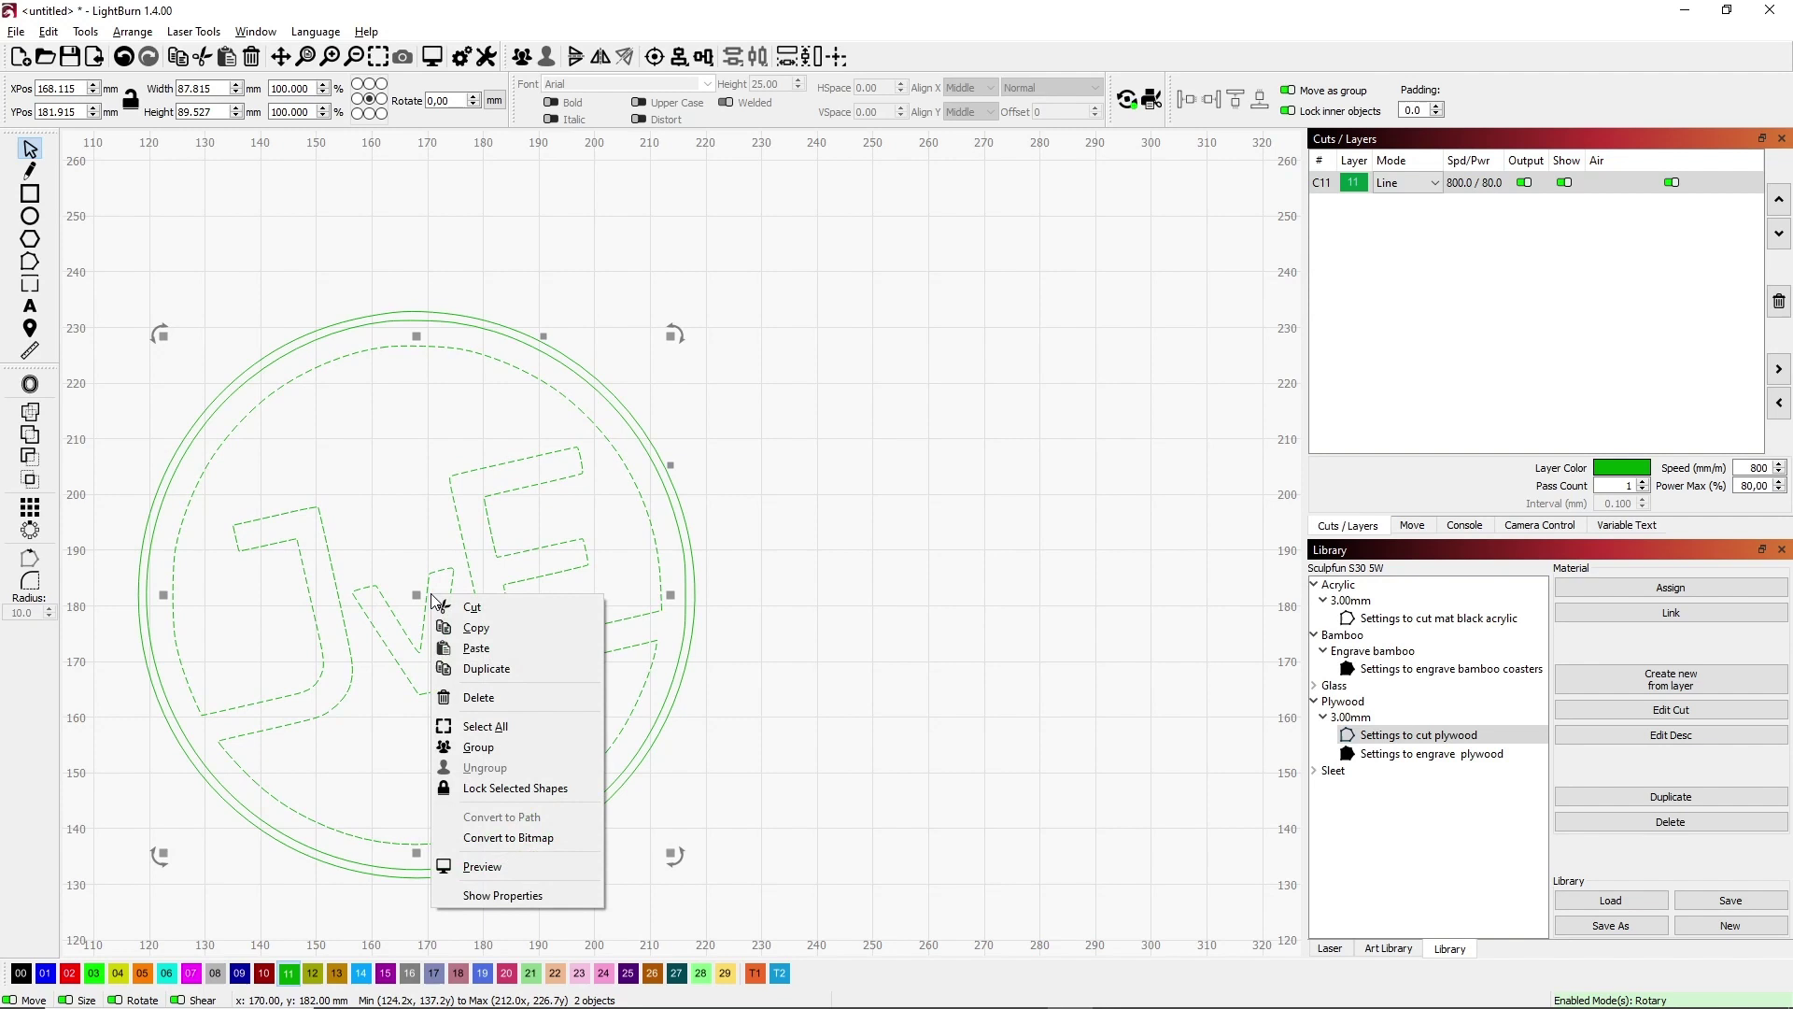
left_click(471, 744)
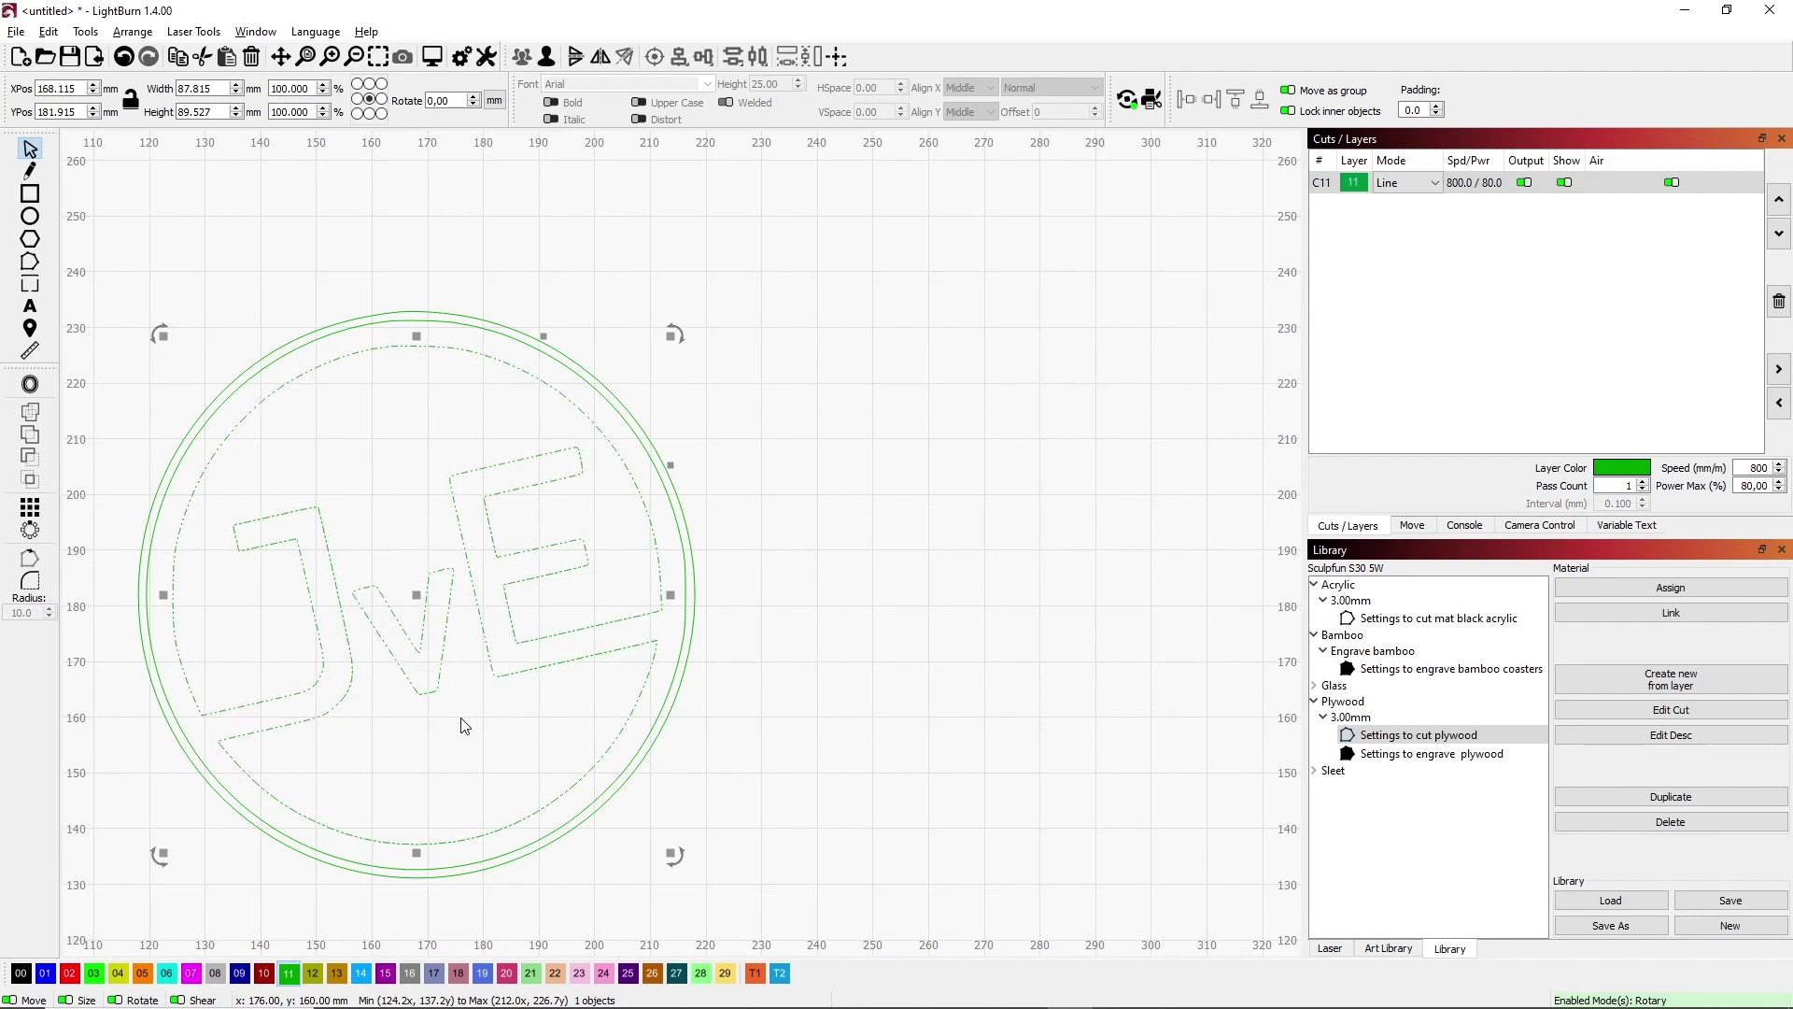
Step: Duplicate the grouped lettering and place the copy below the original logo at about X 167, Y 70 mm
left_click_drag(464, 726, 461, 718)
scroll(462, 718, "down", 6)
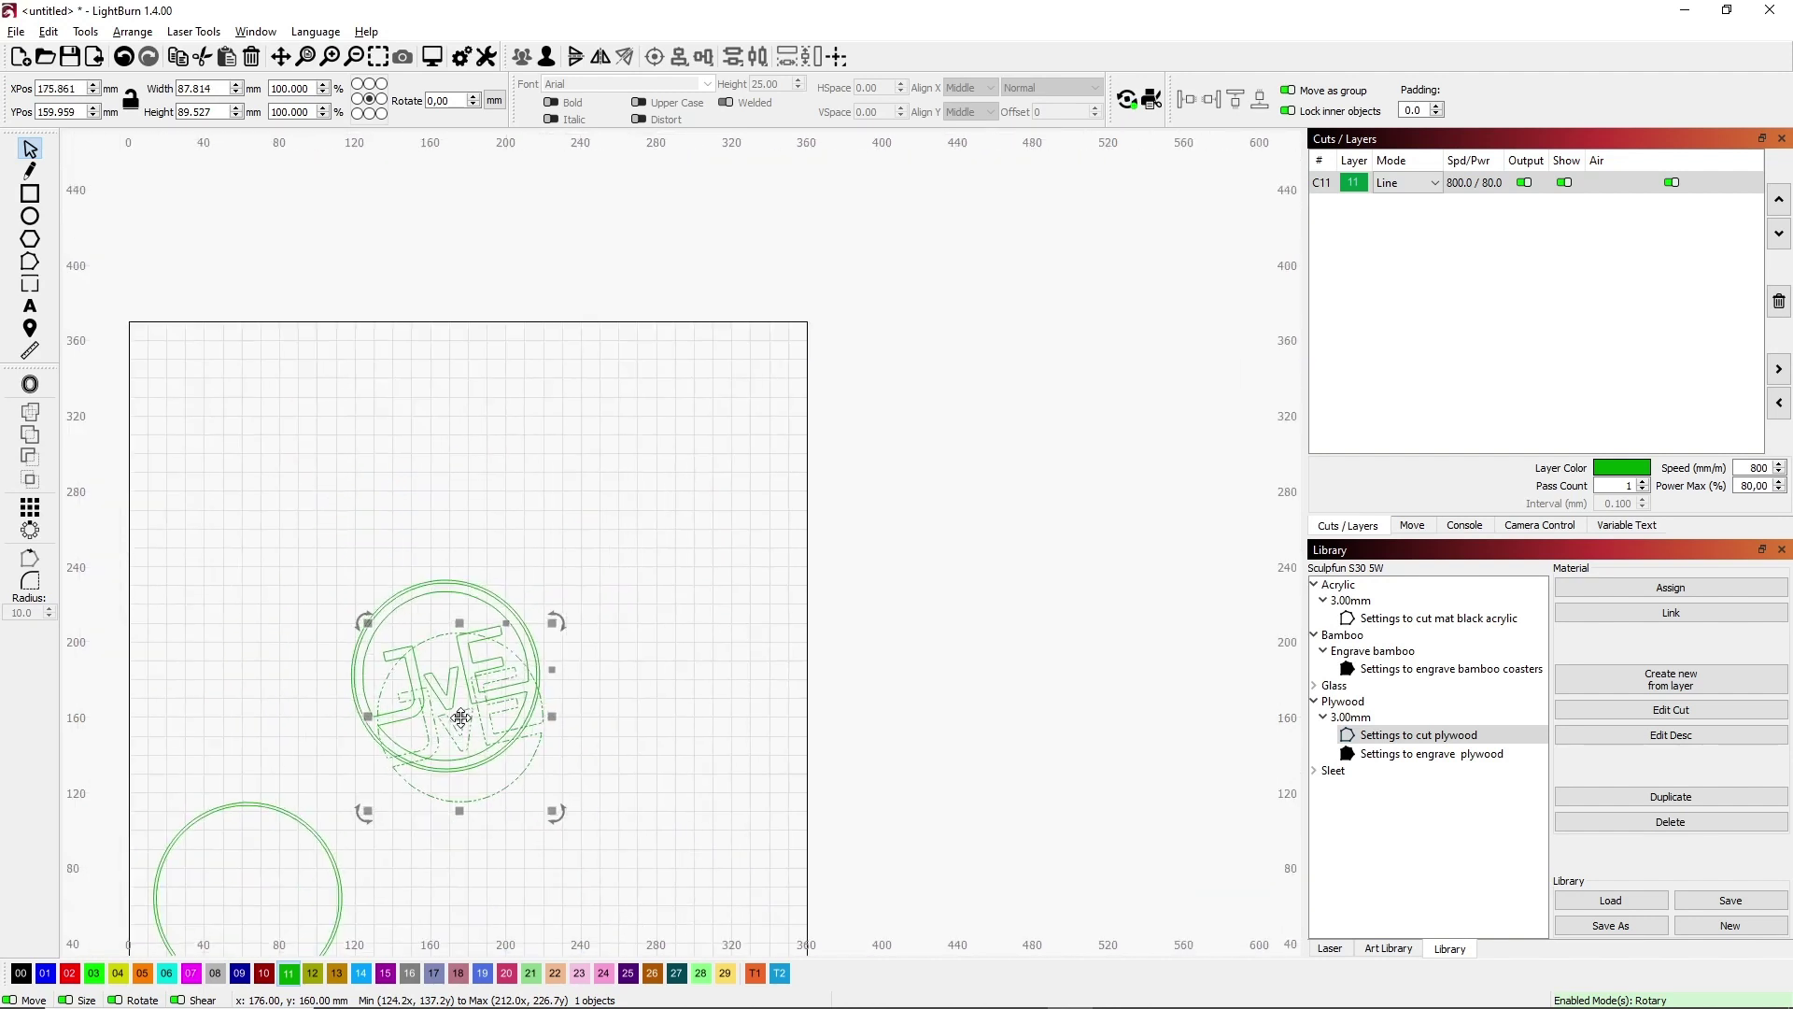
left_click_drag(462, 717, 449, 869)
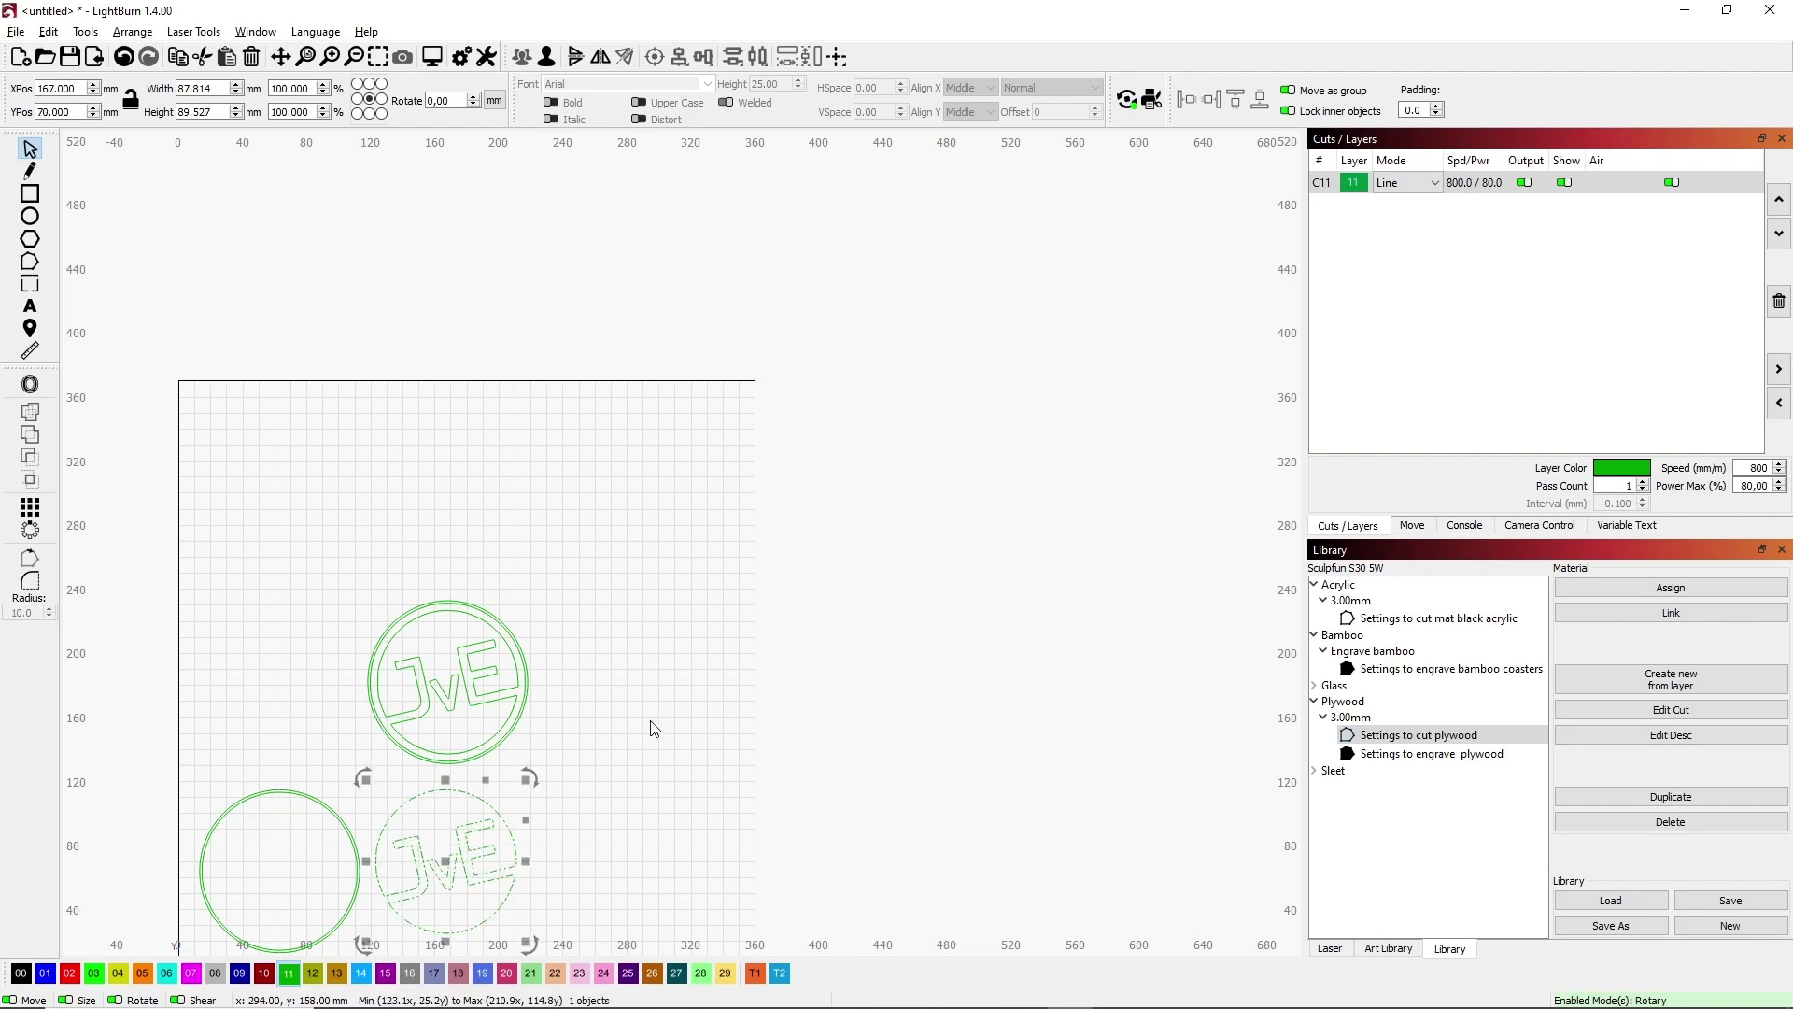
left_click(648, 665)
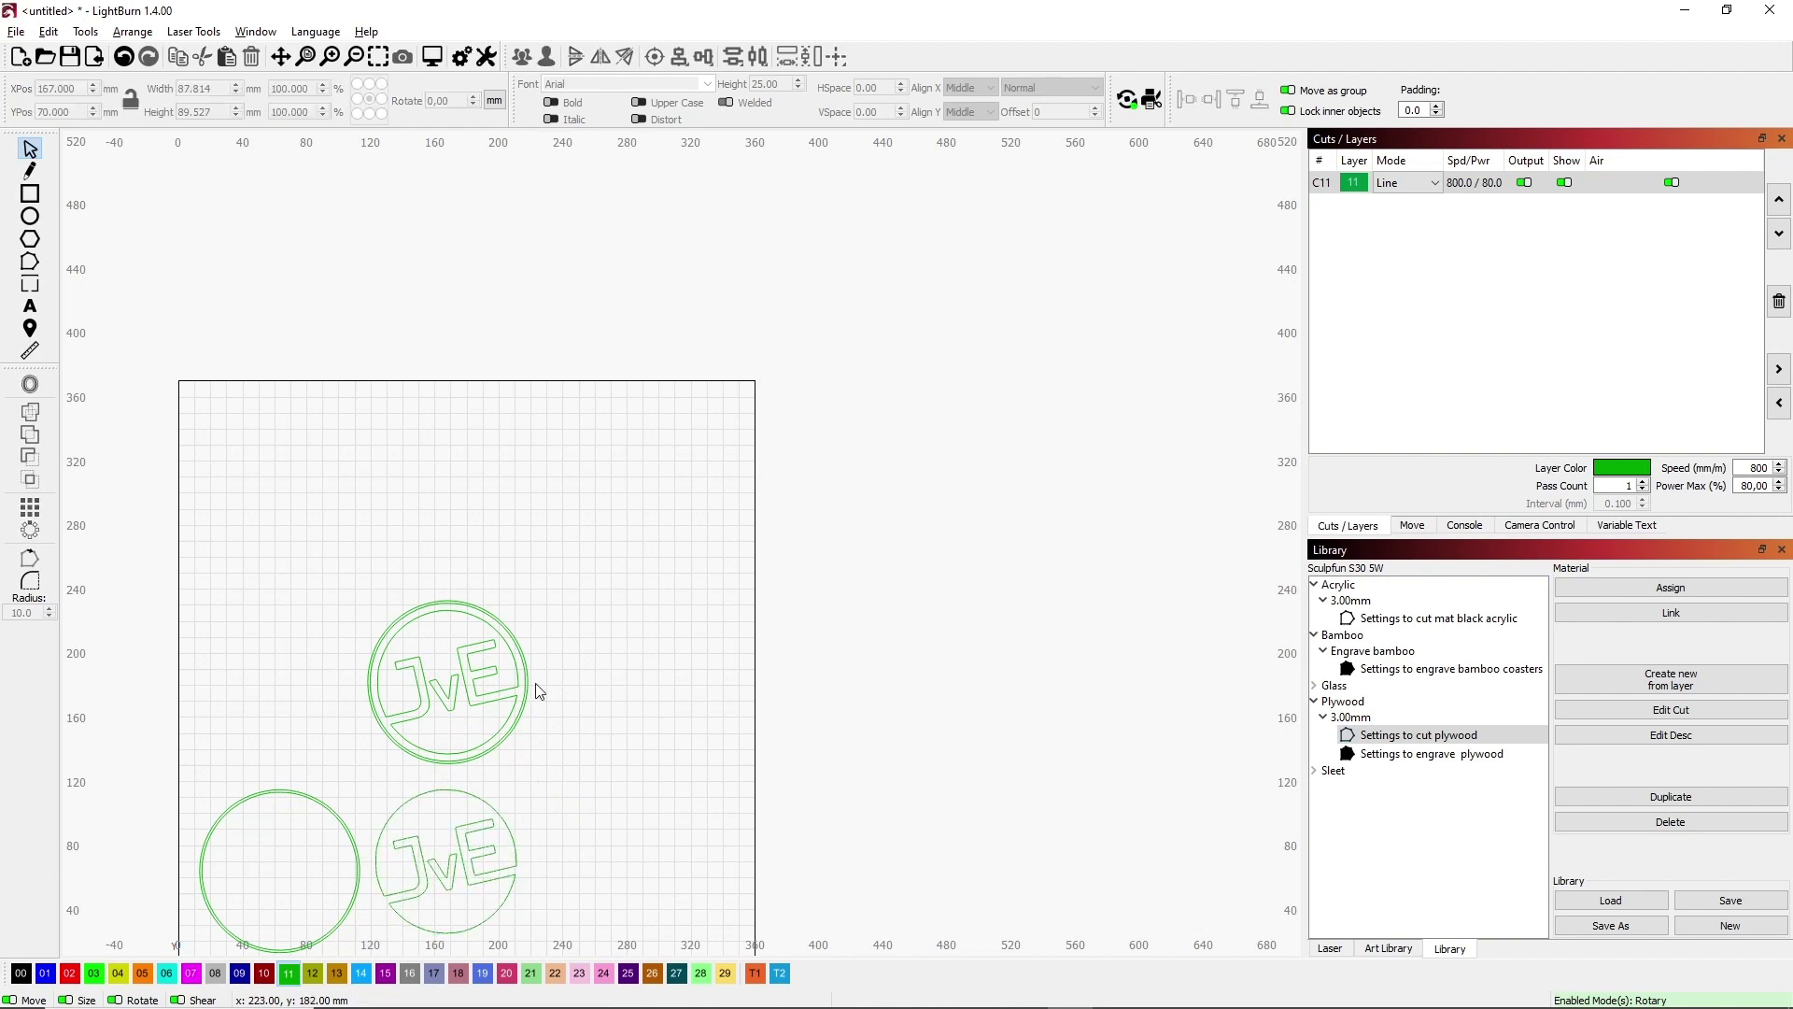
Step: Group the original logo's lettering group with the middle circle, leaving out the outermost circle
scroll(454, 672, "up", 5)
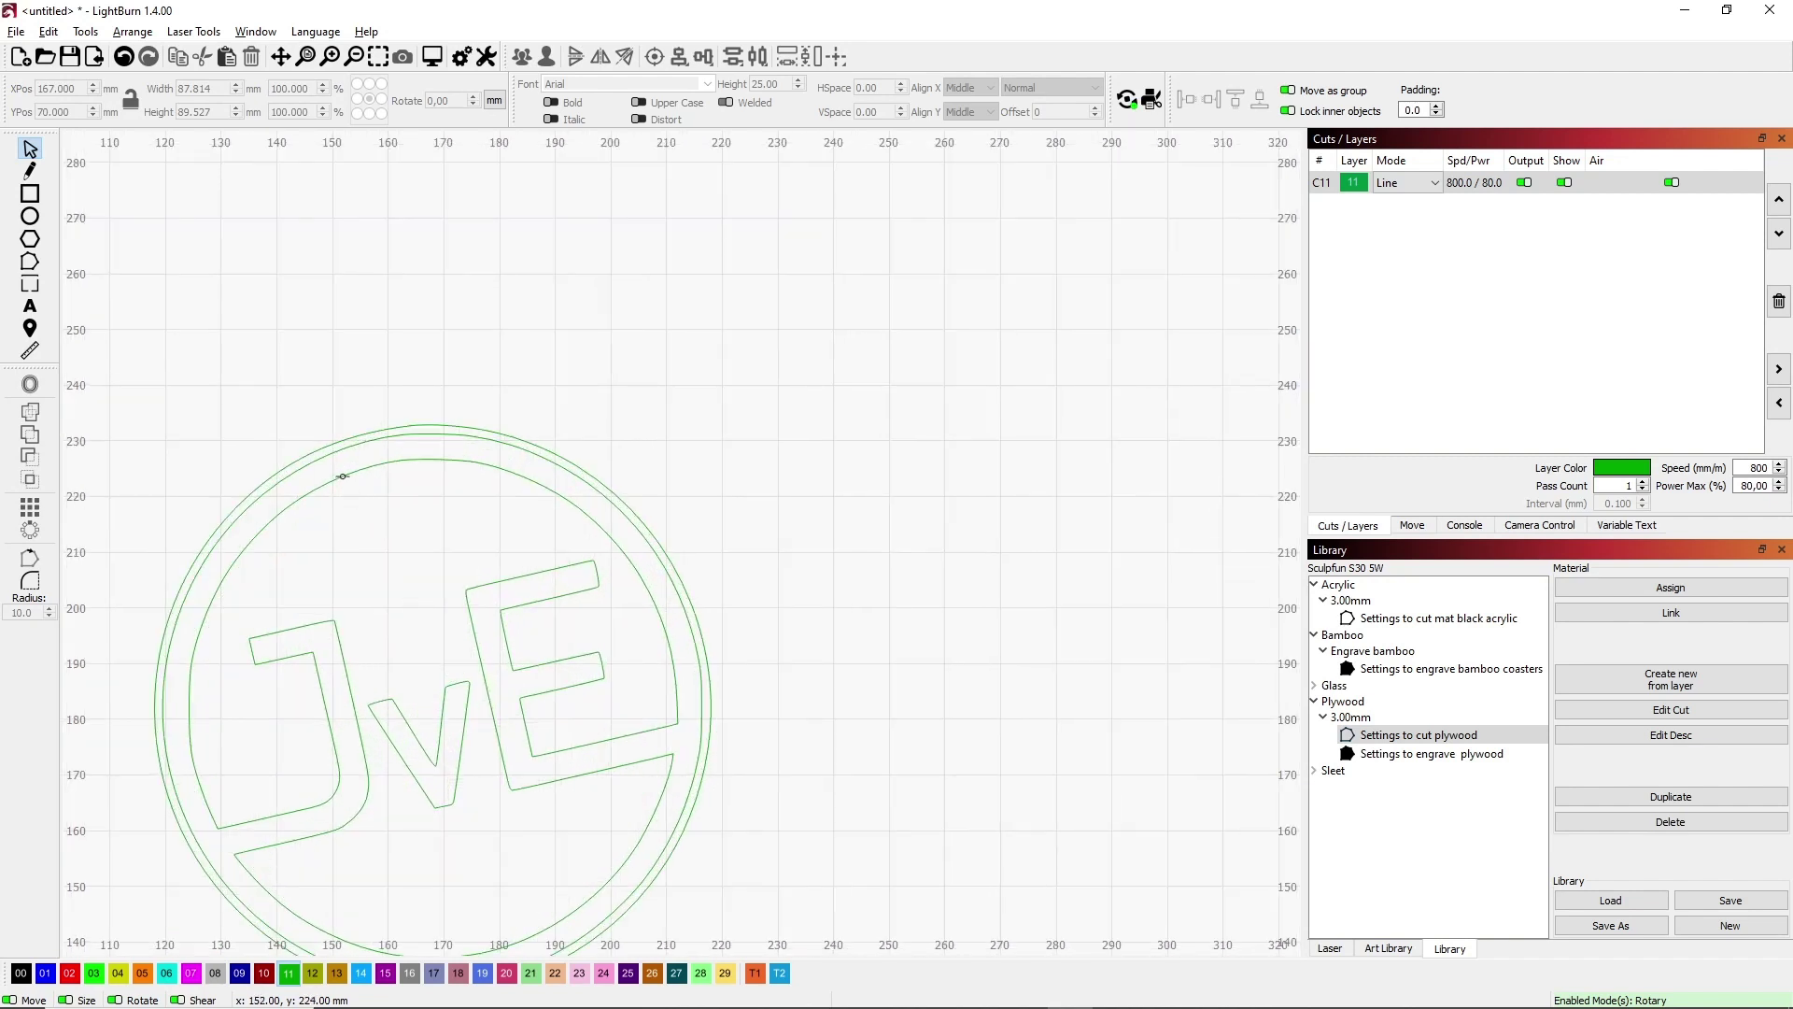
left_click(342, 476)
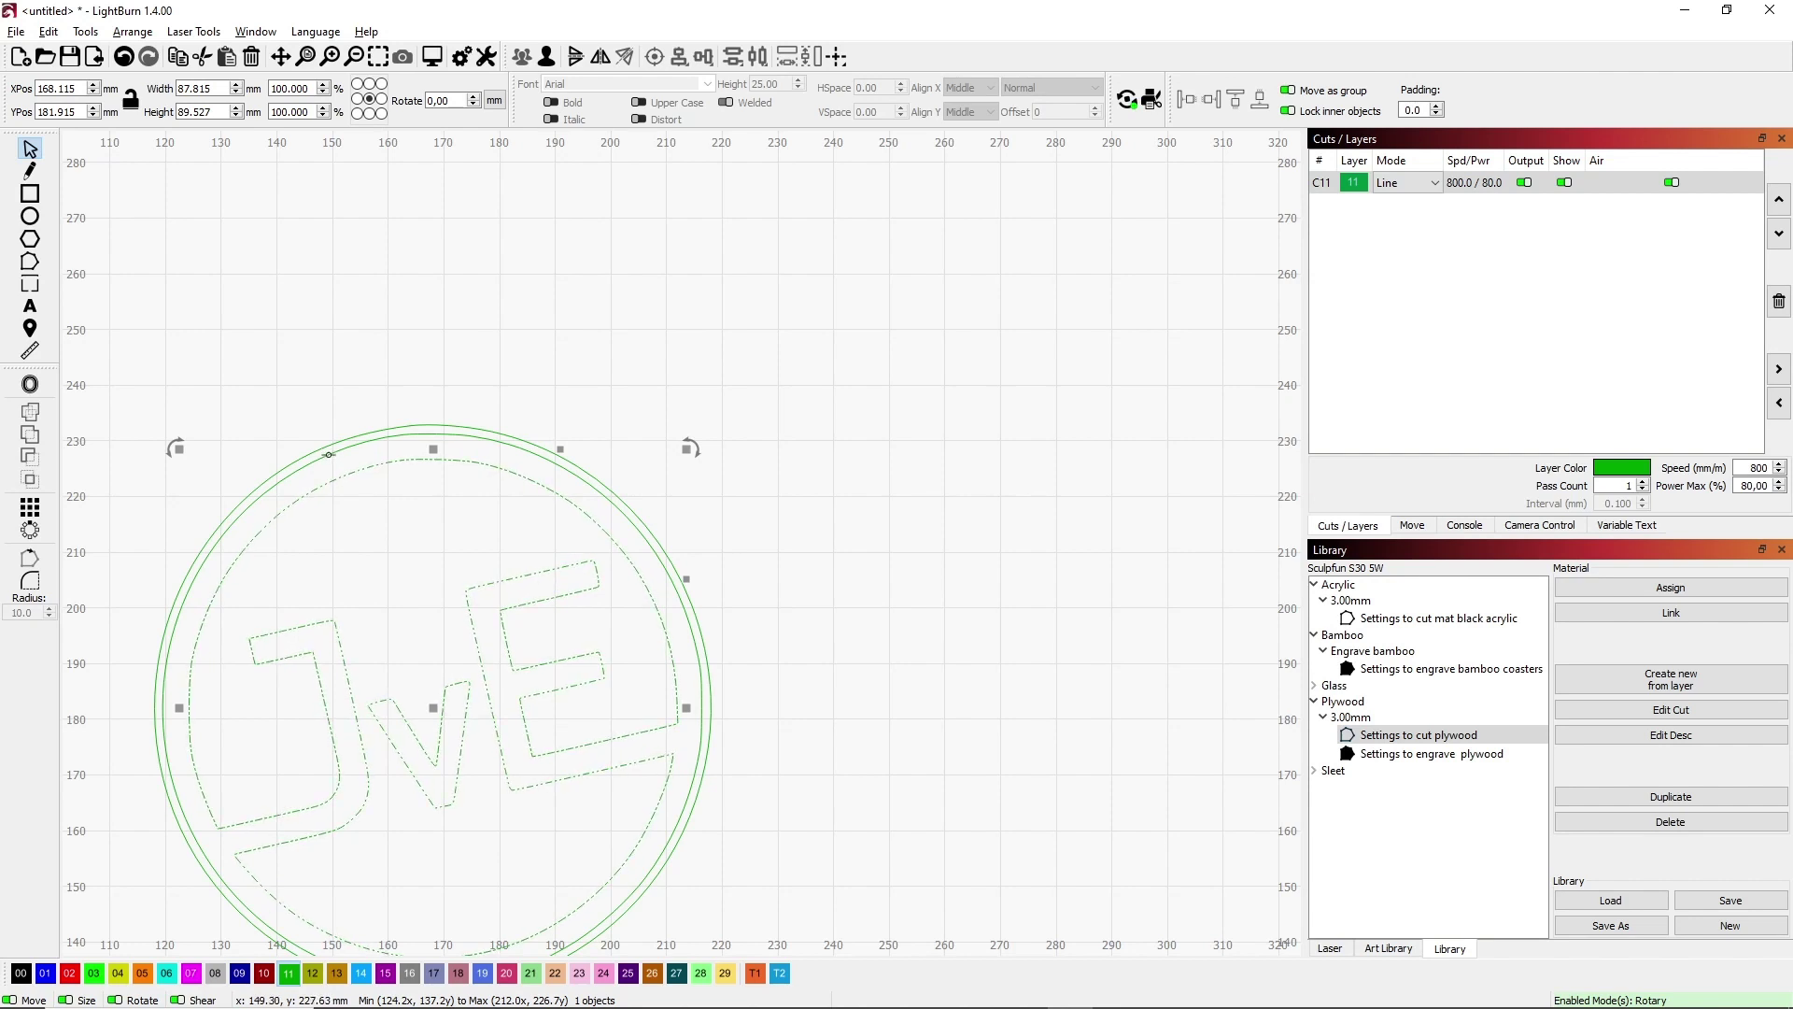
left_click(329, 457, "shift")
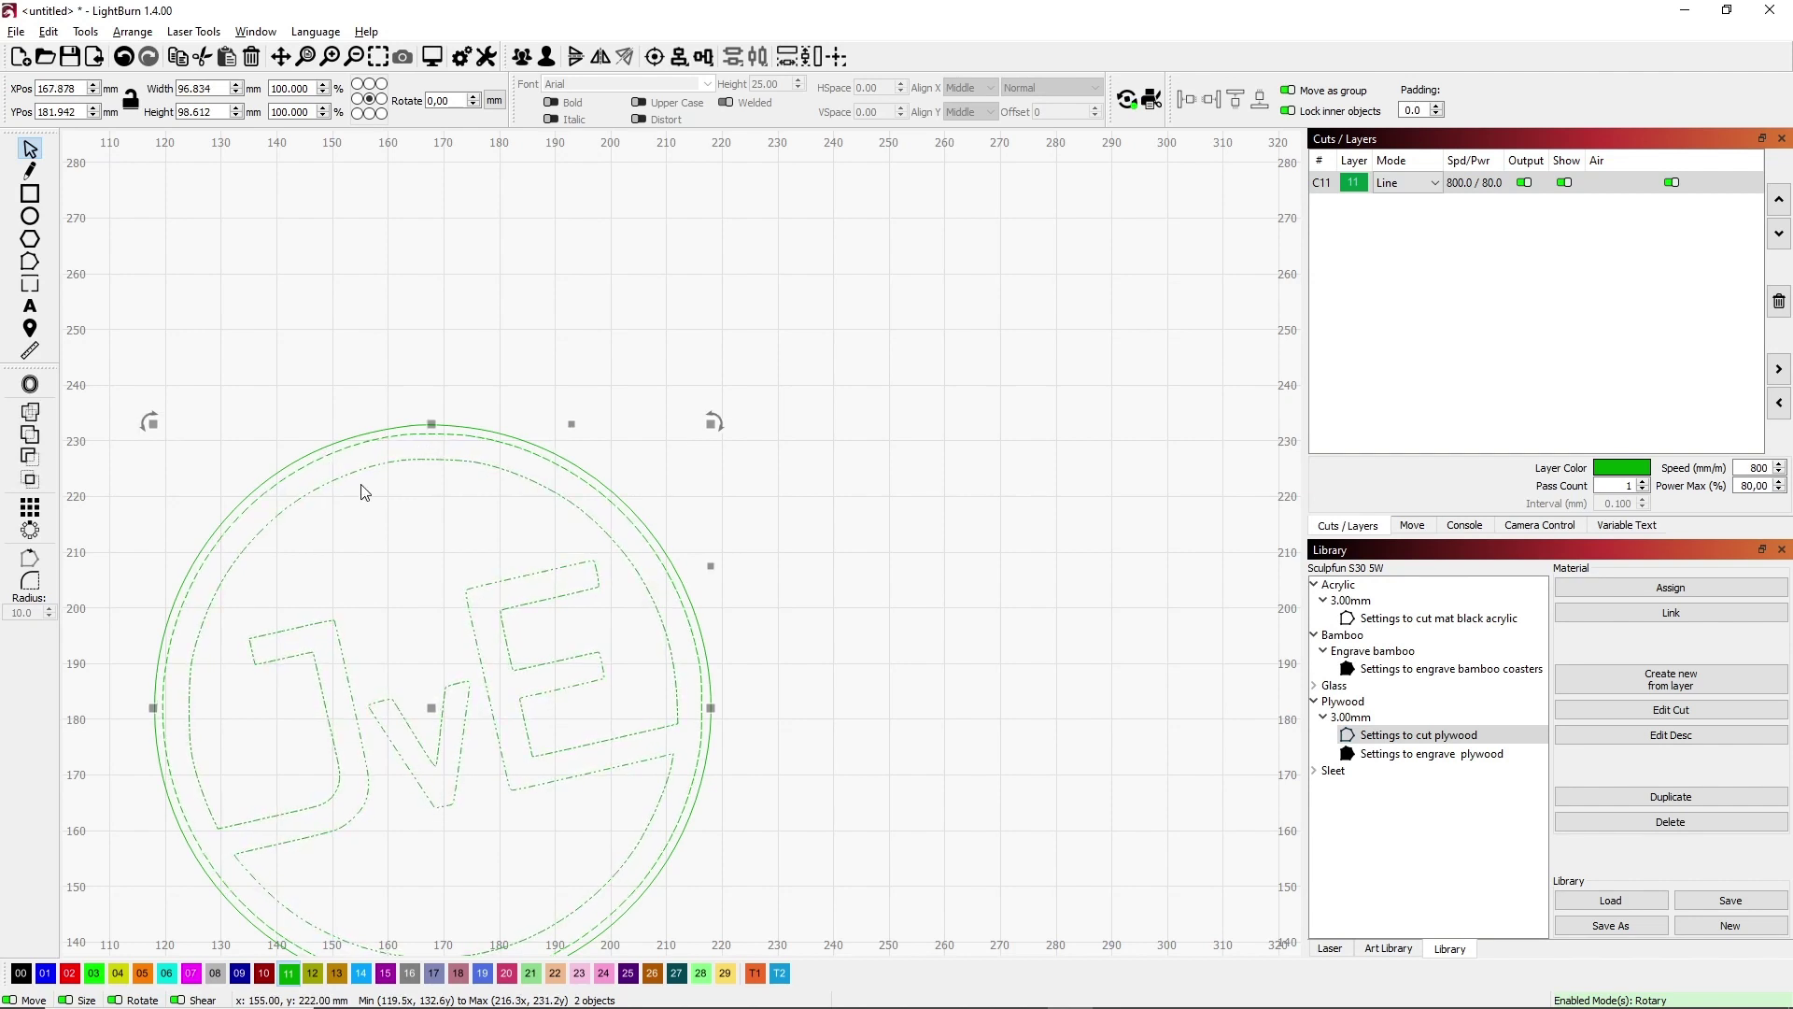
right_click(512, 647)
left_click(561, 797)
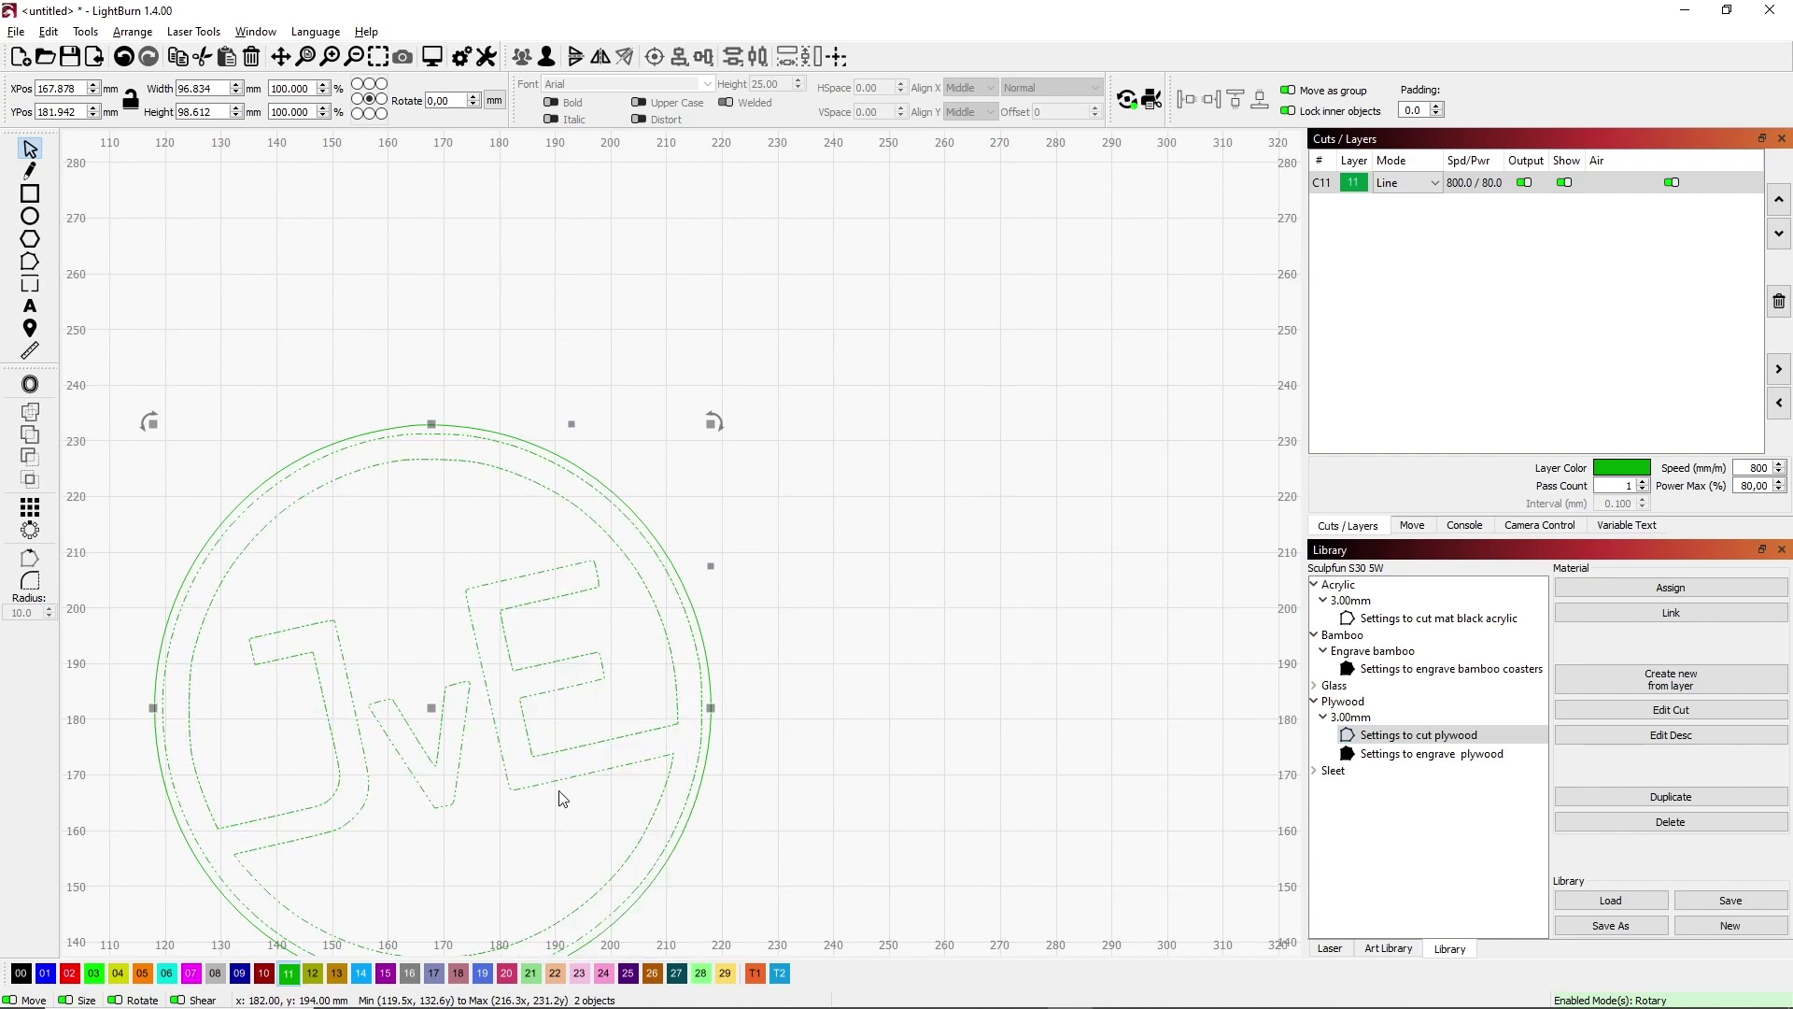
Step: Paste a copy of the lettering-and-circle group and place it beside the original at about X 268, Y 212 mm
key("ctrl+v")
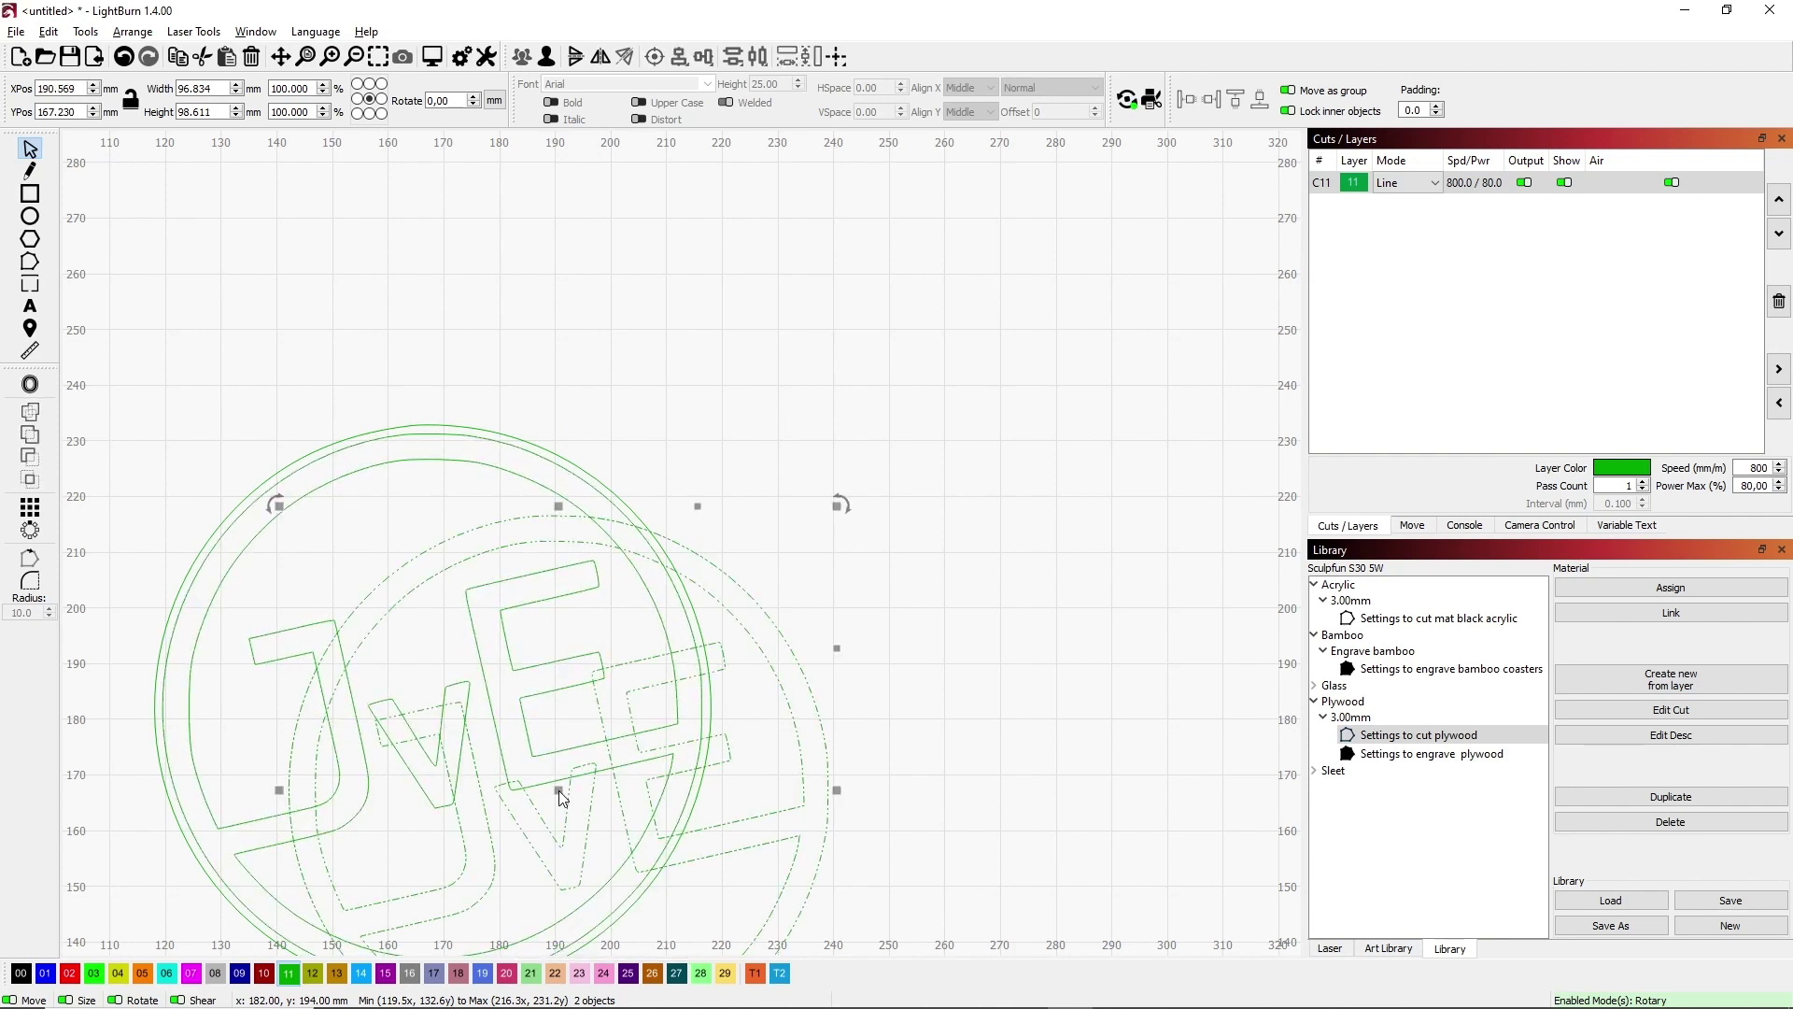
left_click_drag(560, 791, 970, 561)
scroll(970, 561, "down", 5)
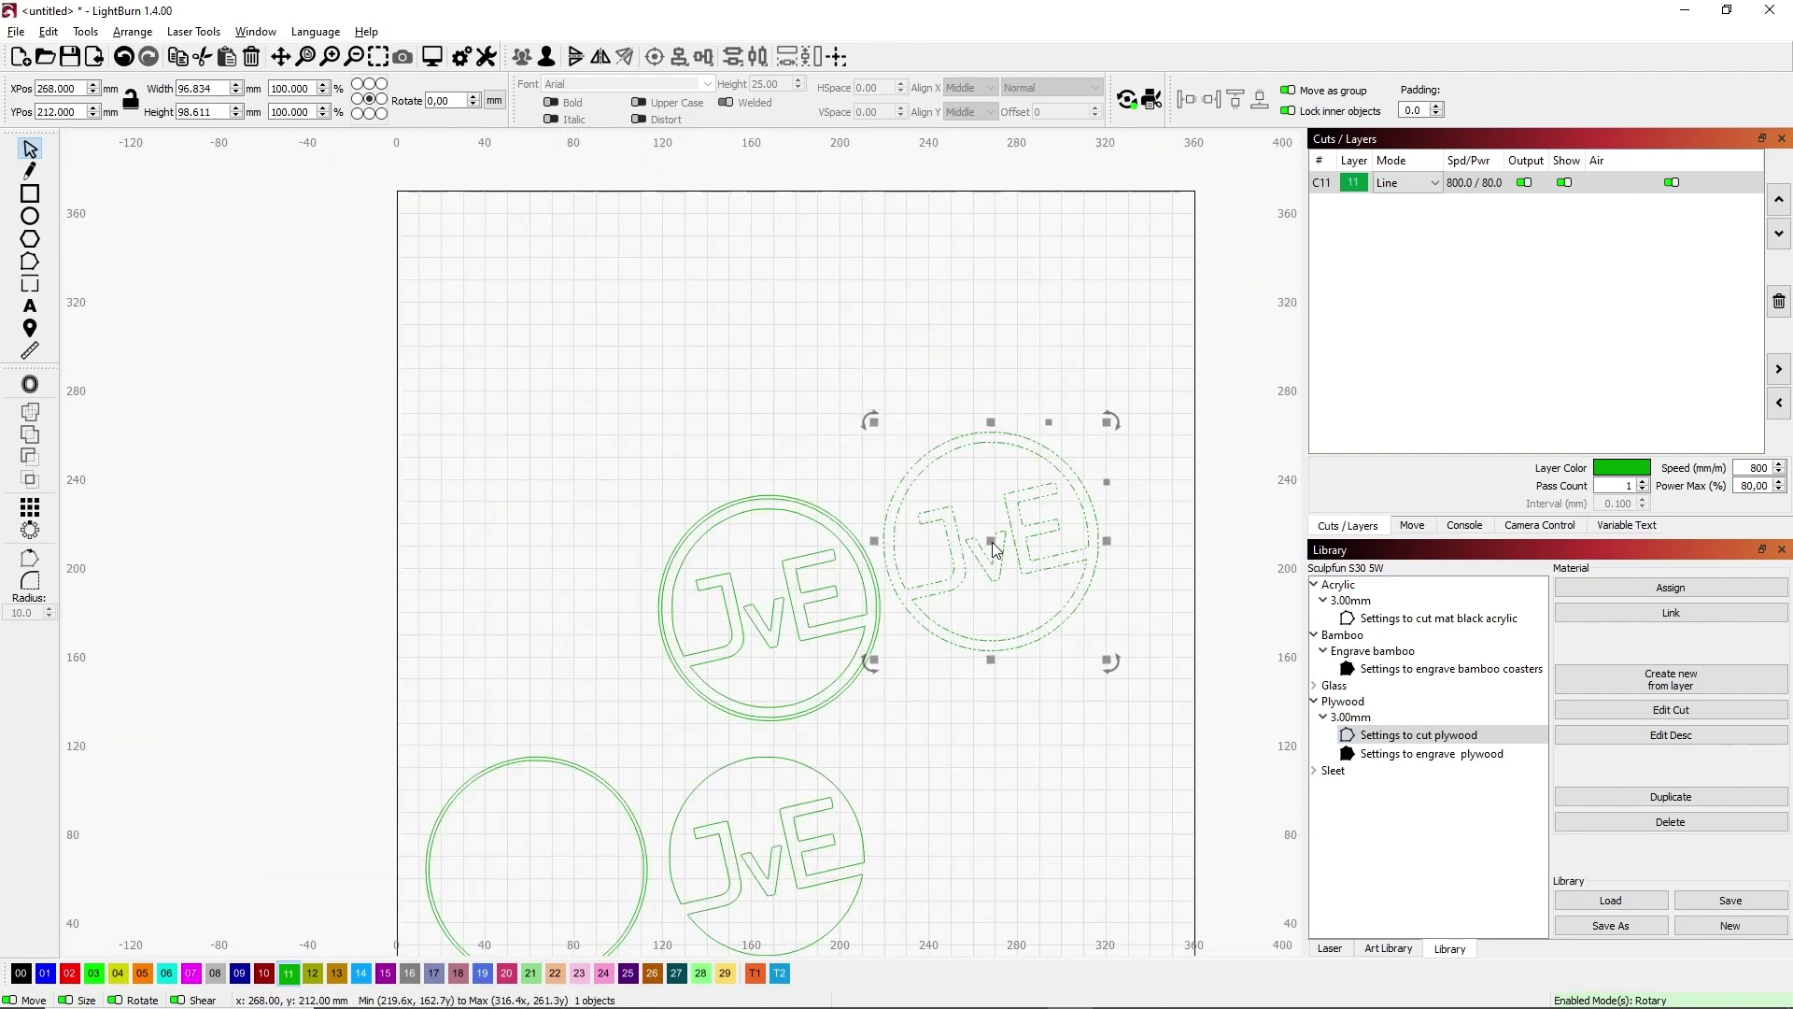
Step: Move the copied lettering-and-circle group down beside the other parts, to X 282, Y 77 mm
left_click_drag(996, 549, 1025, 831)
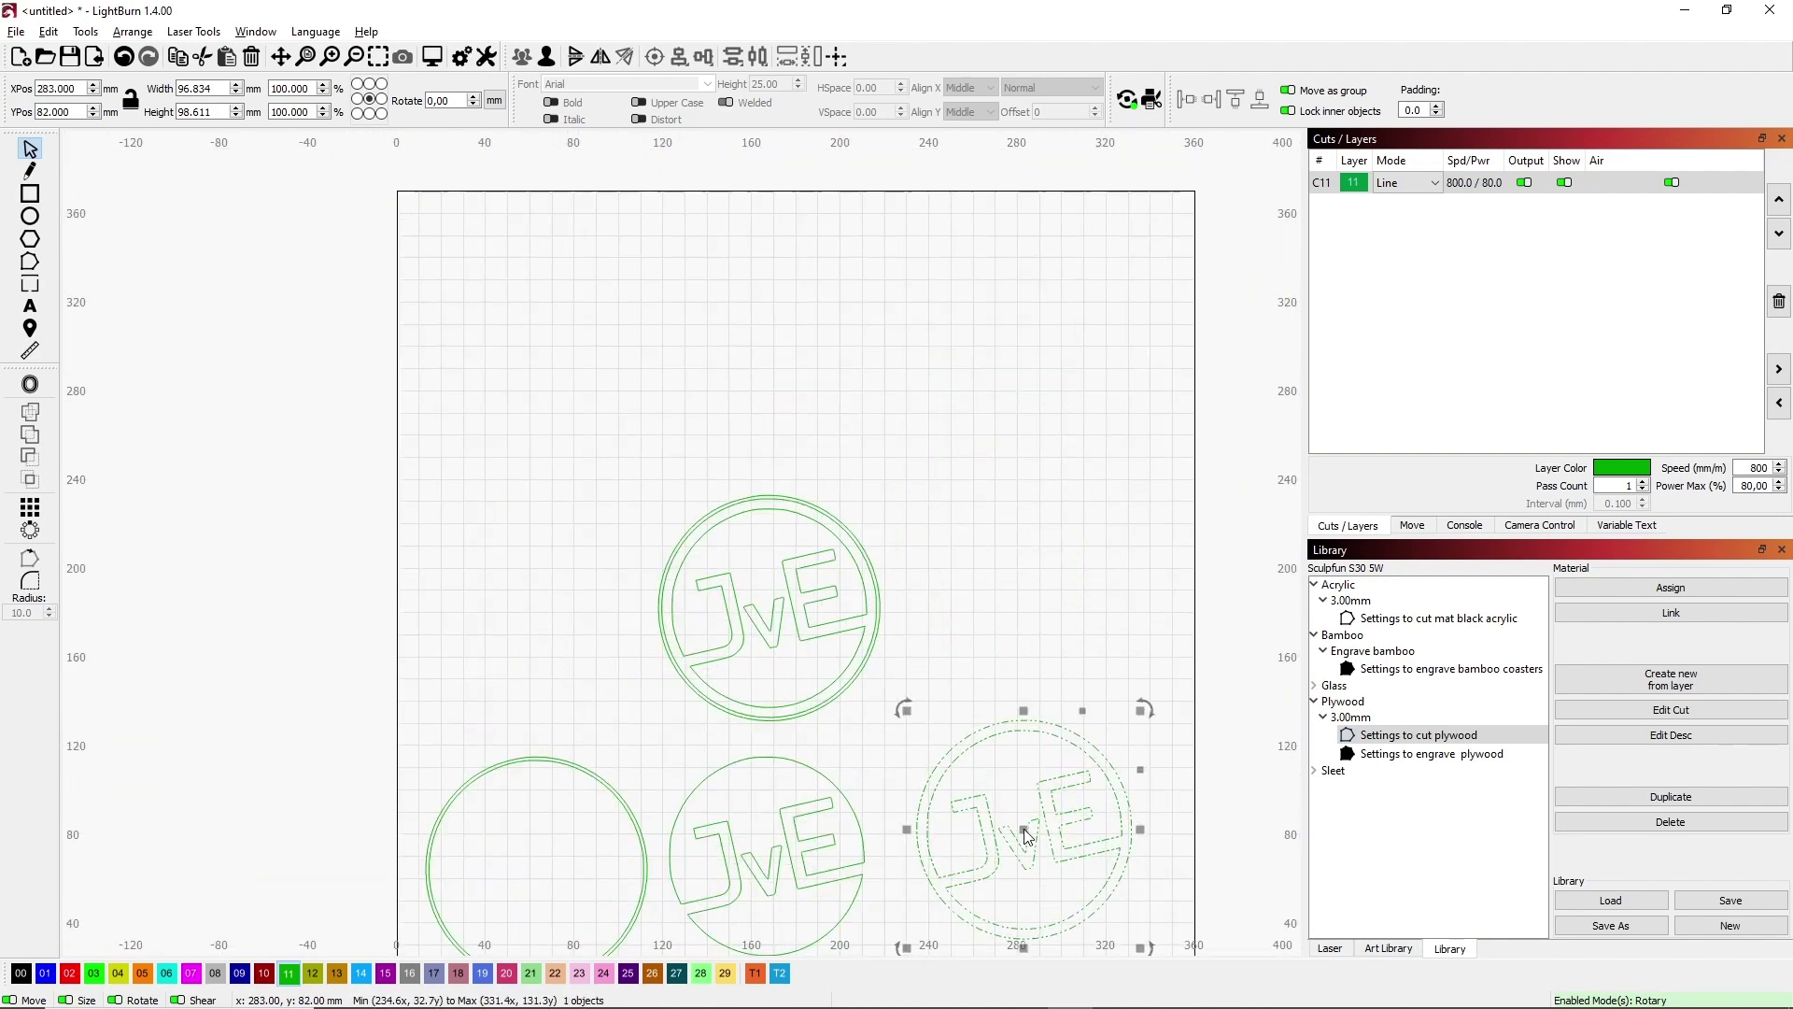
scroll(1024, 827, "down", 3)
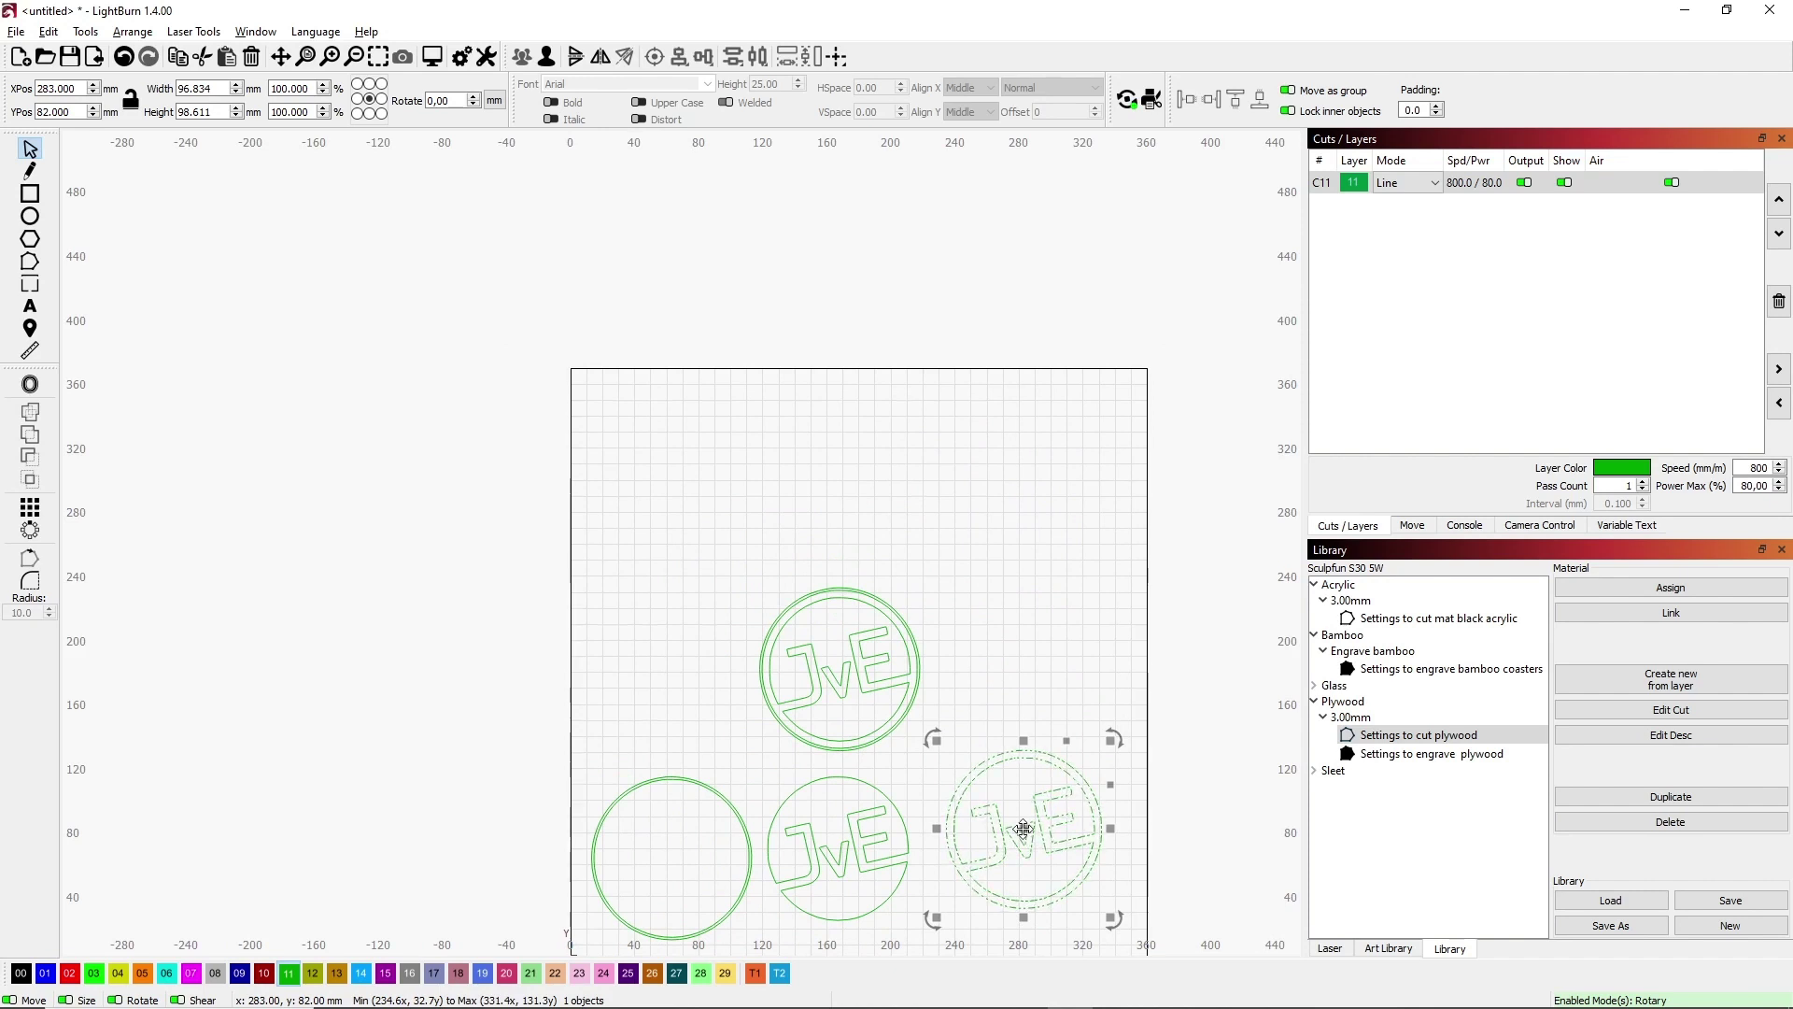
left_click_drag(1023, 828, 1023, 837)
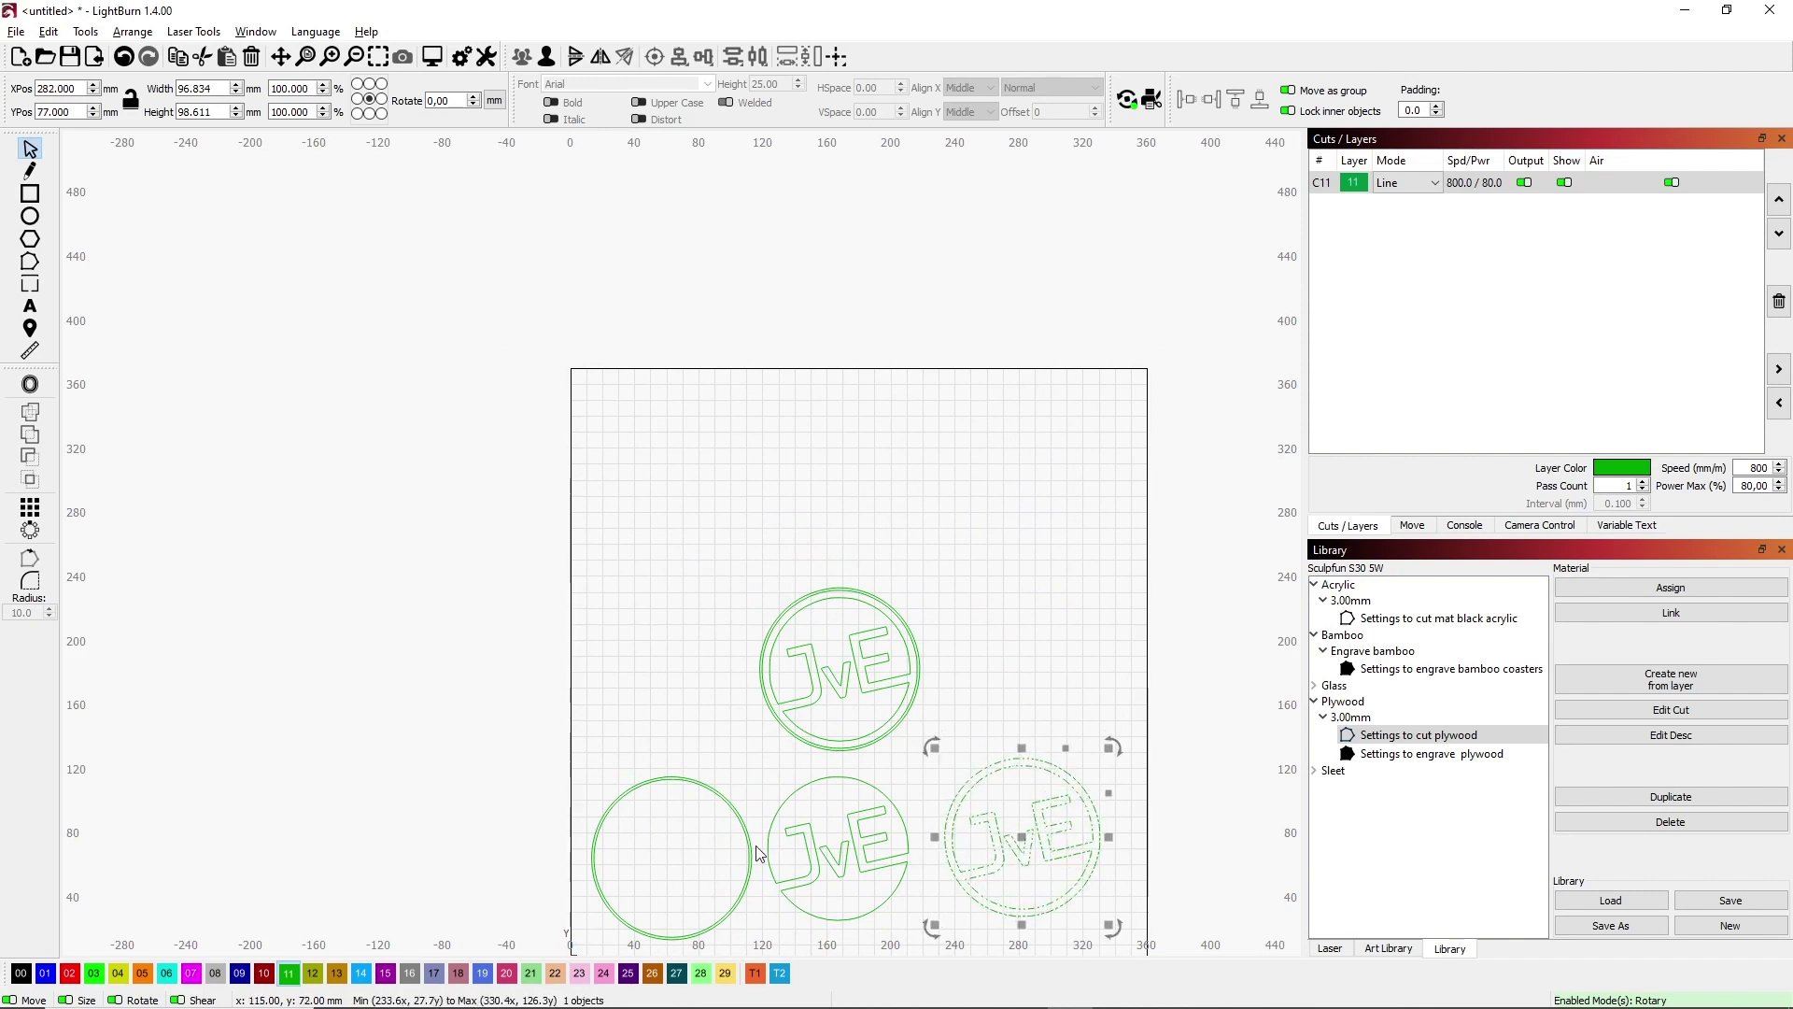
right_click(692, 667)
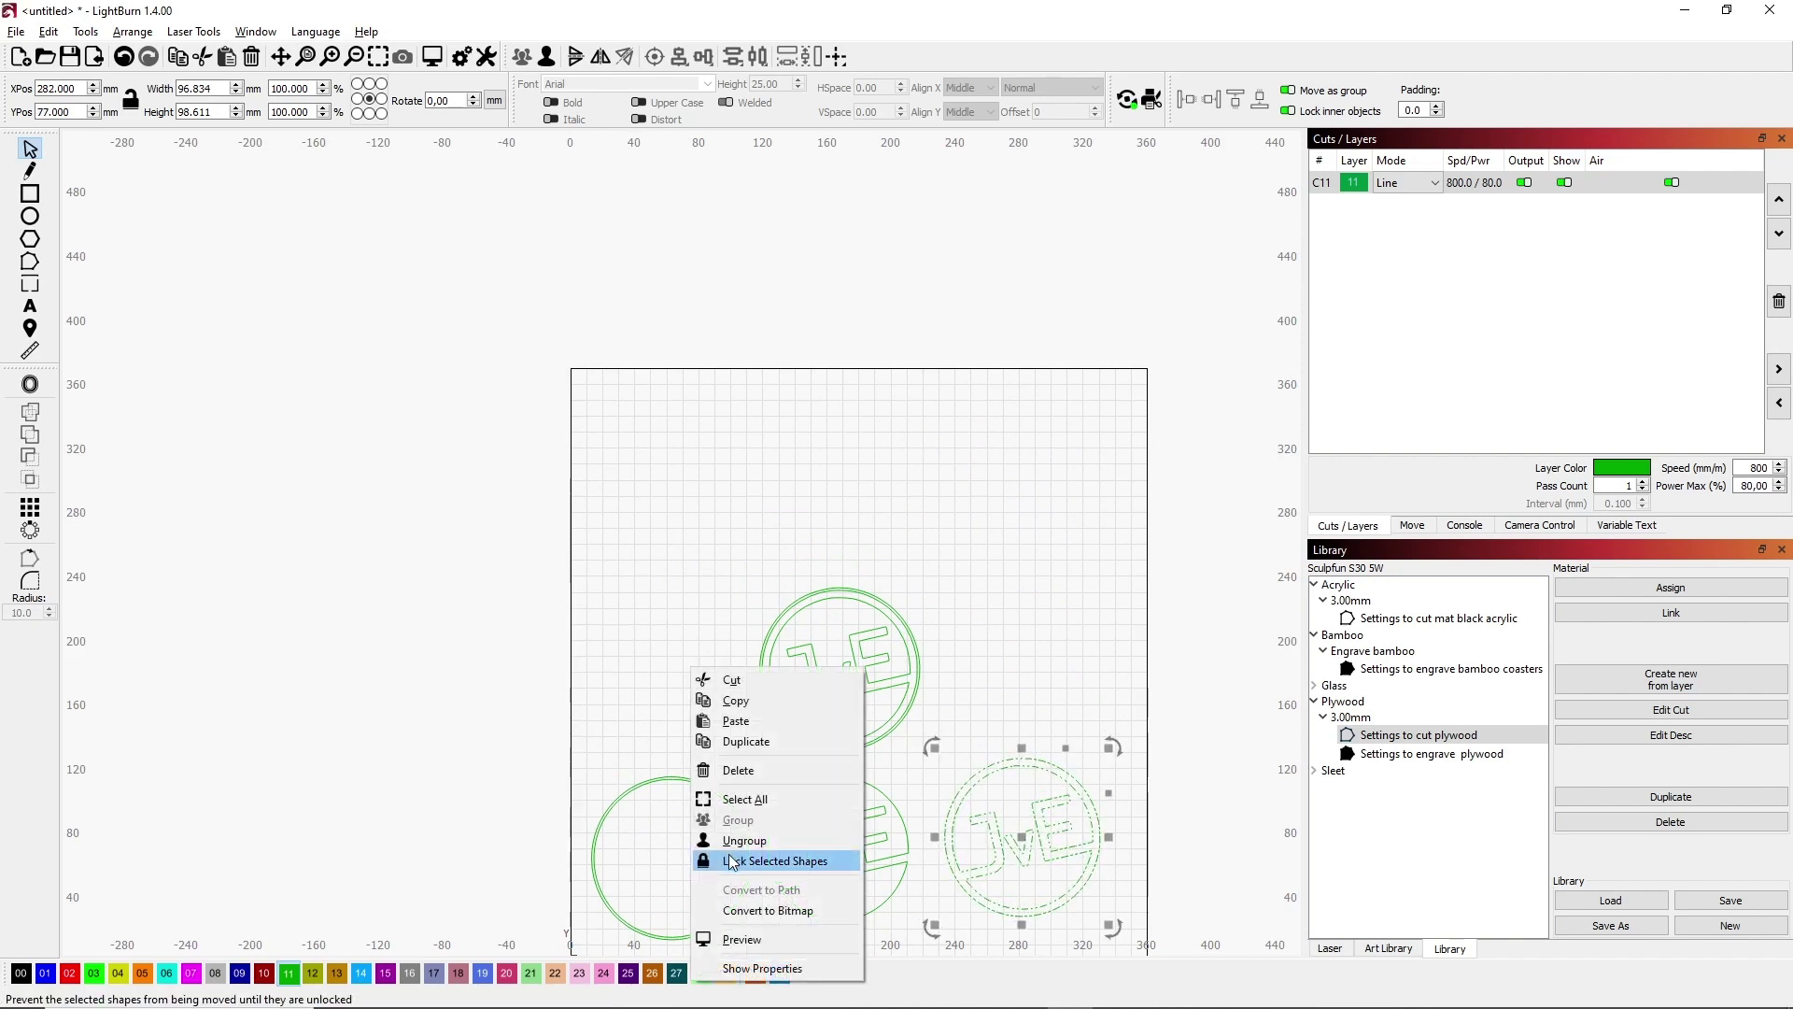
left_click(1046, 596)
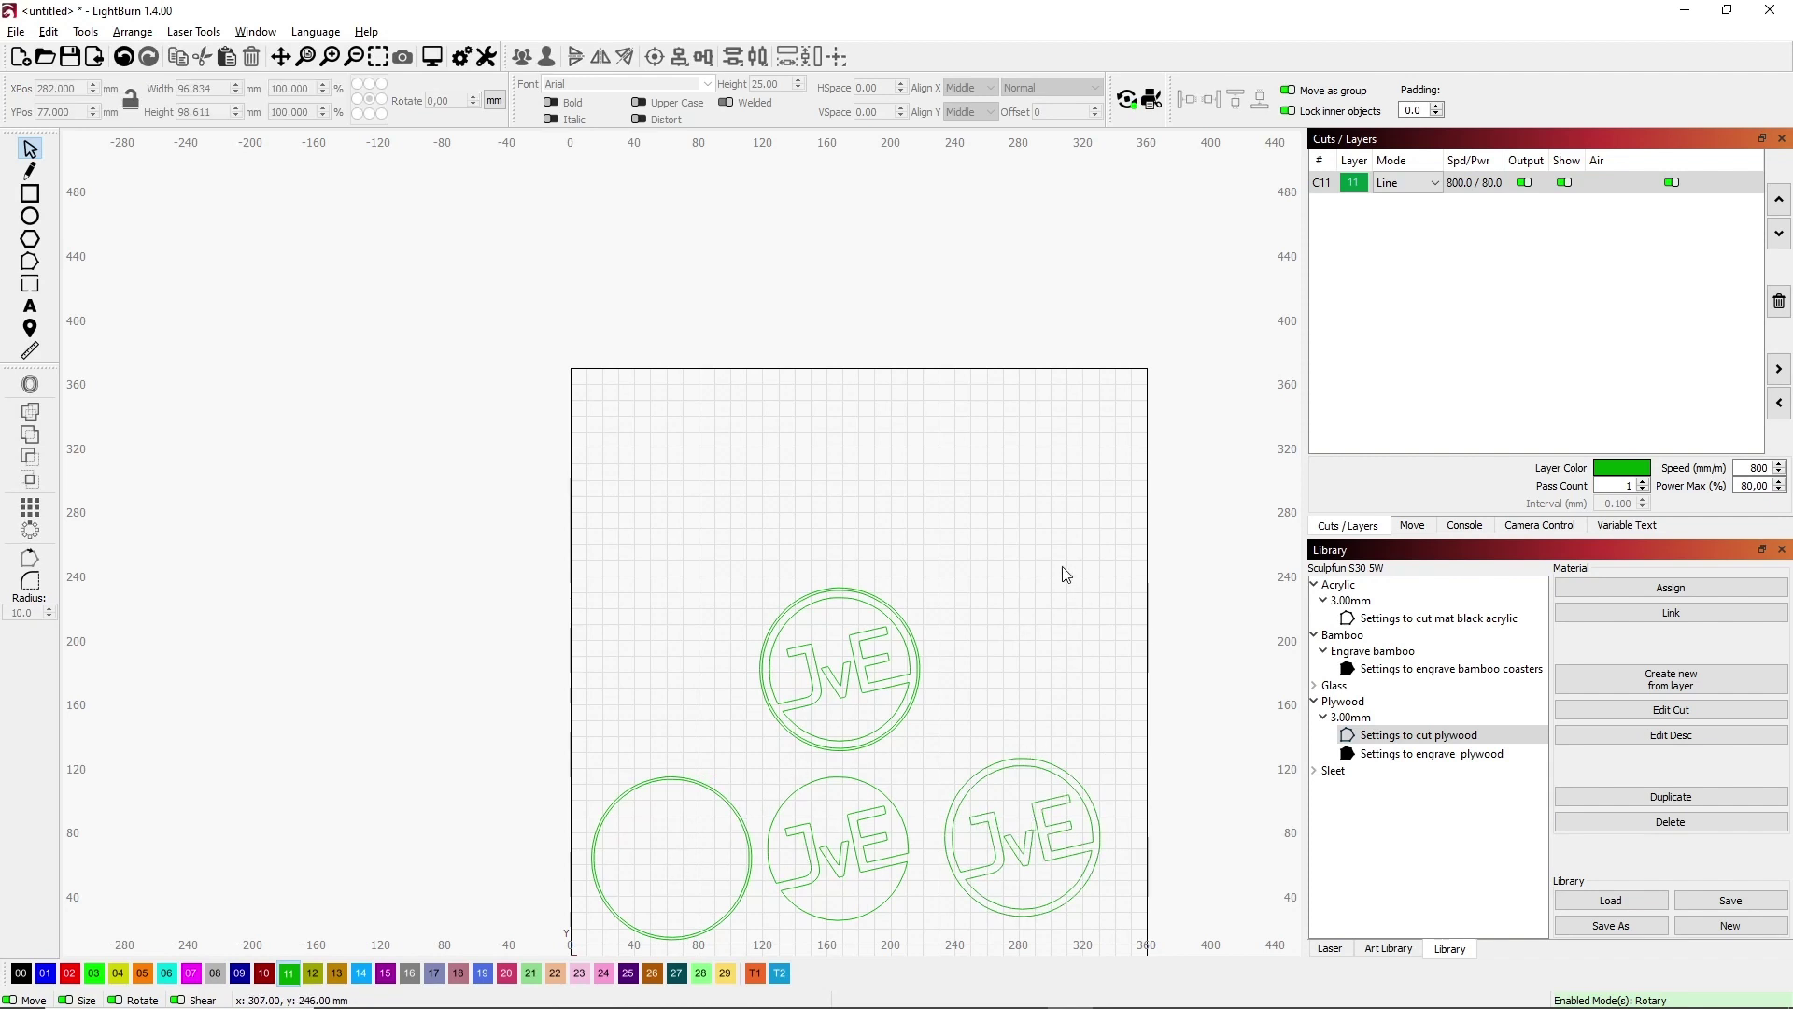
Step: Delete the complete original JvE logo above the row of three separated parts
left_click_drag(728, 572, 953, 766)
key("Delete")
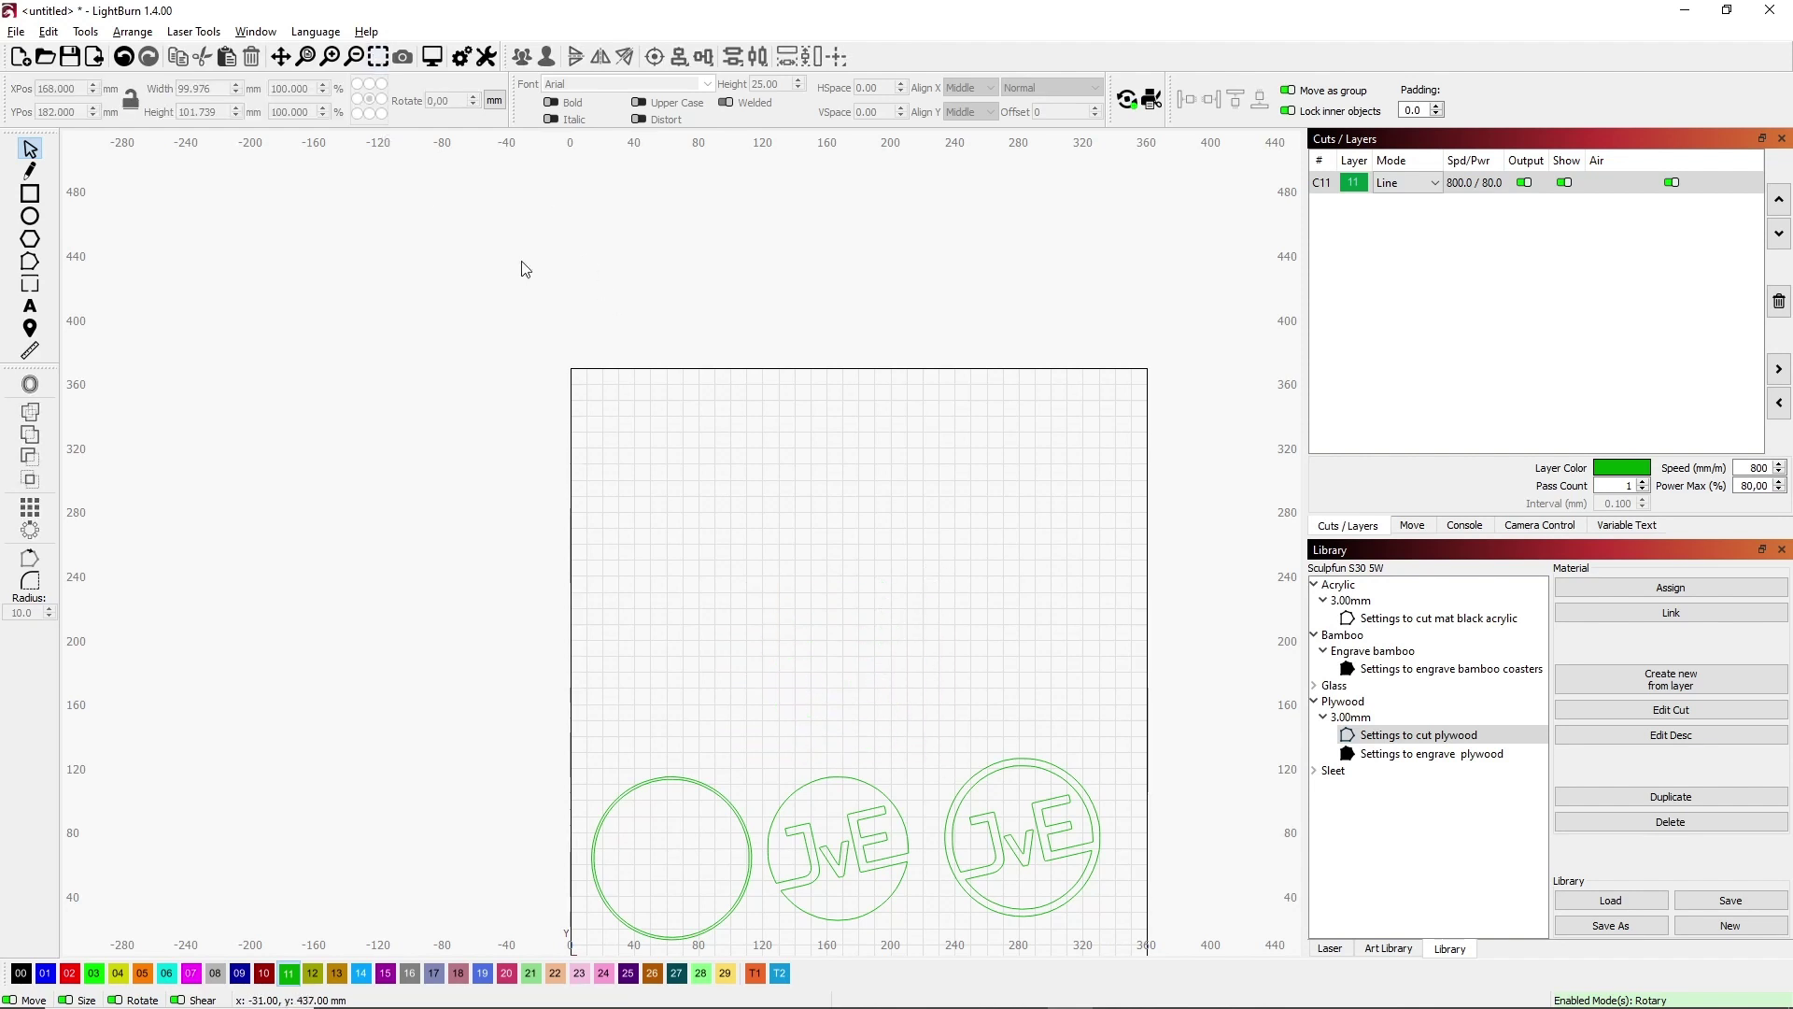
left_click(379, 56)
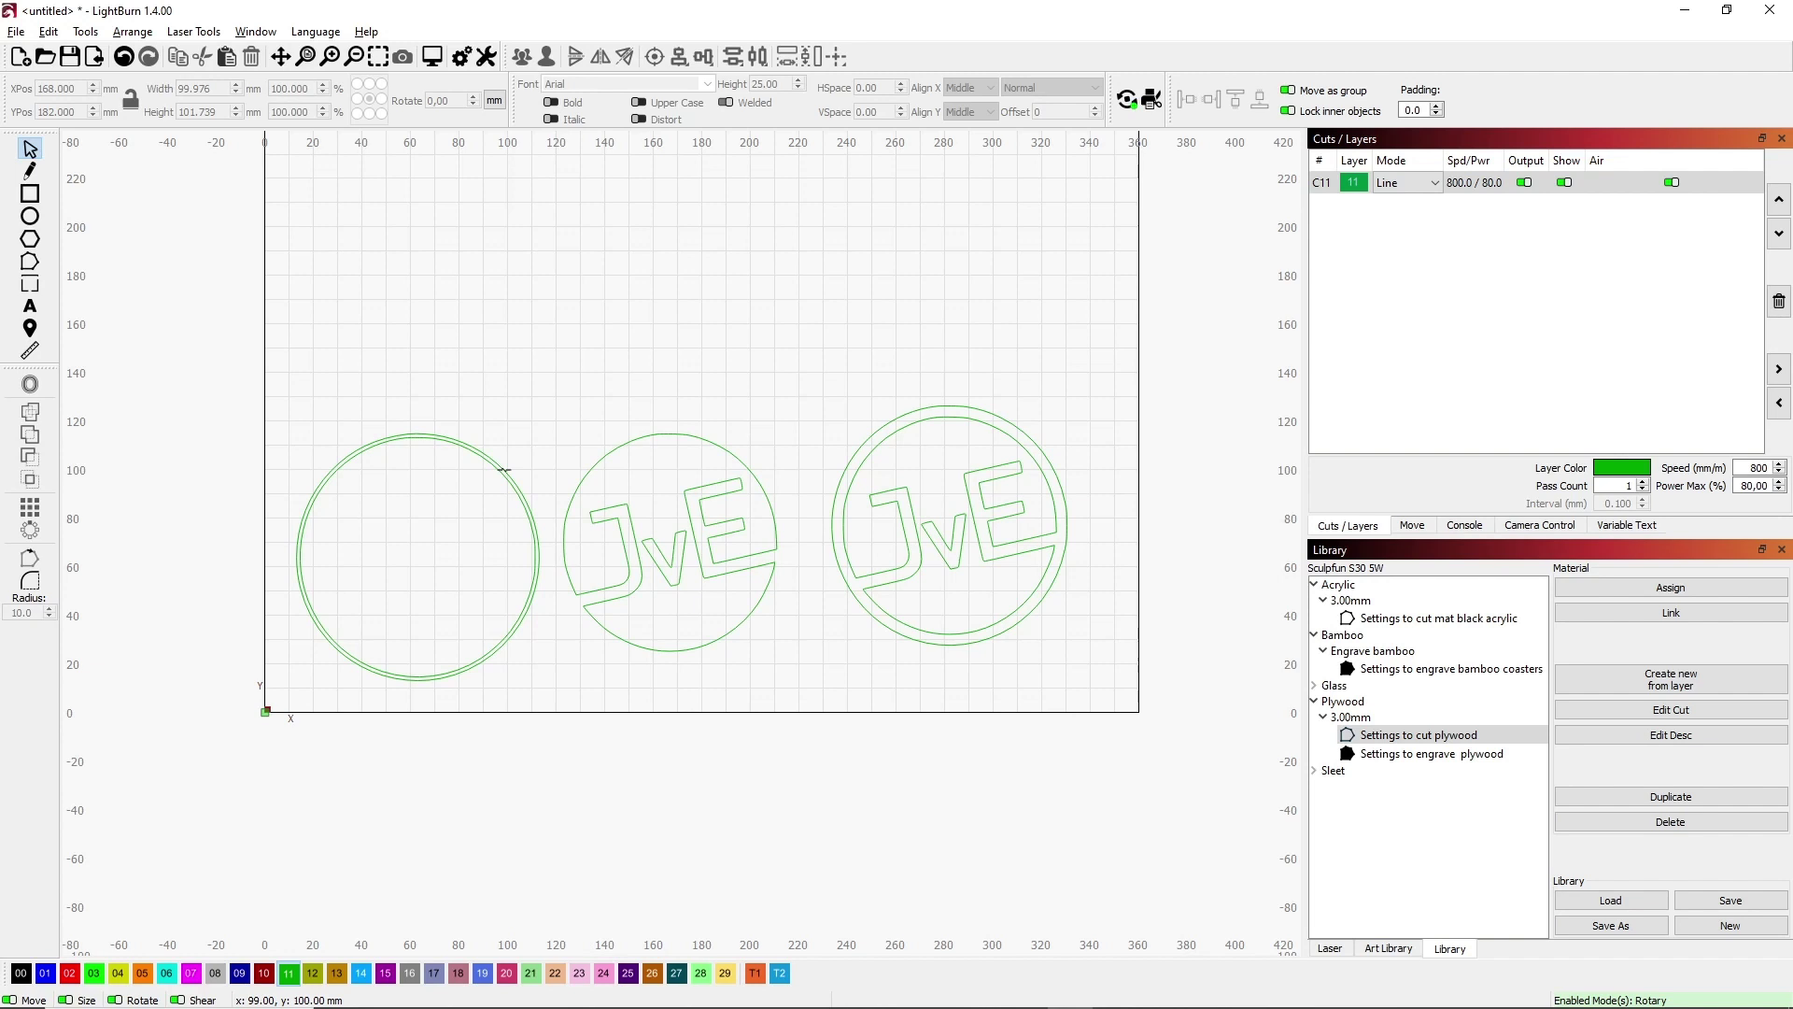
Step: Assign the double ring to layer 09 and the middle JvE lettering to layer 10, with the layers ordered 09, 10, 11
left_click(504, 470)
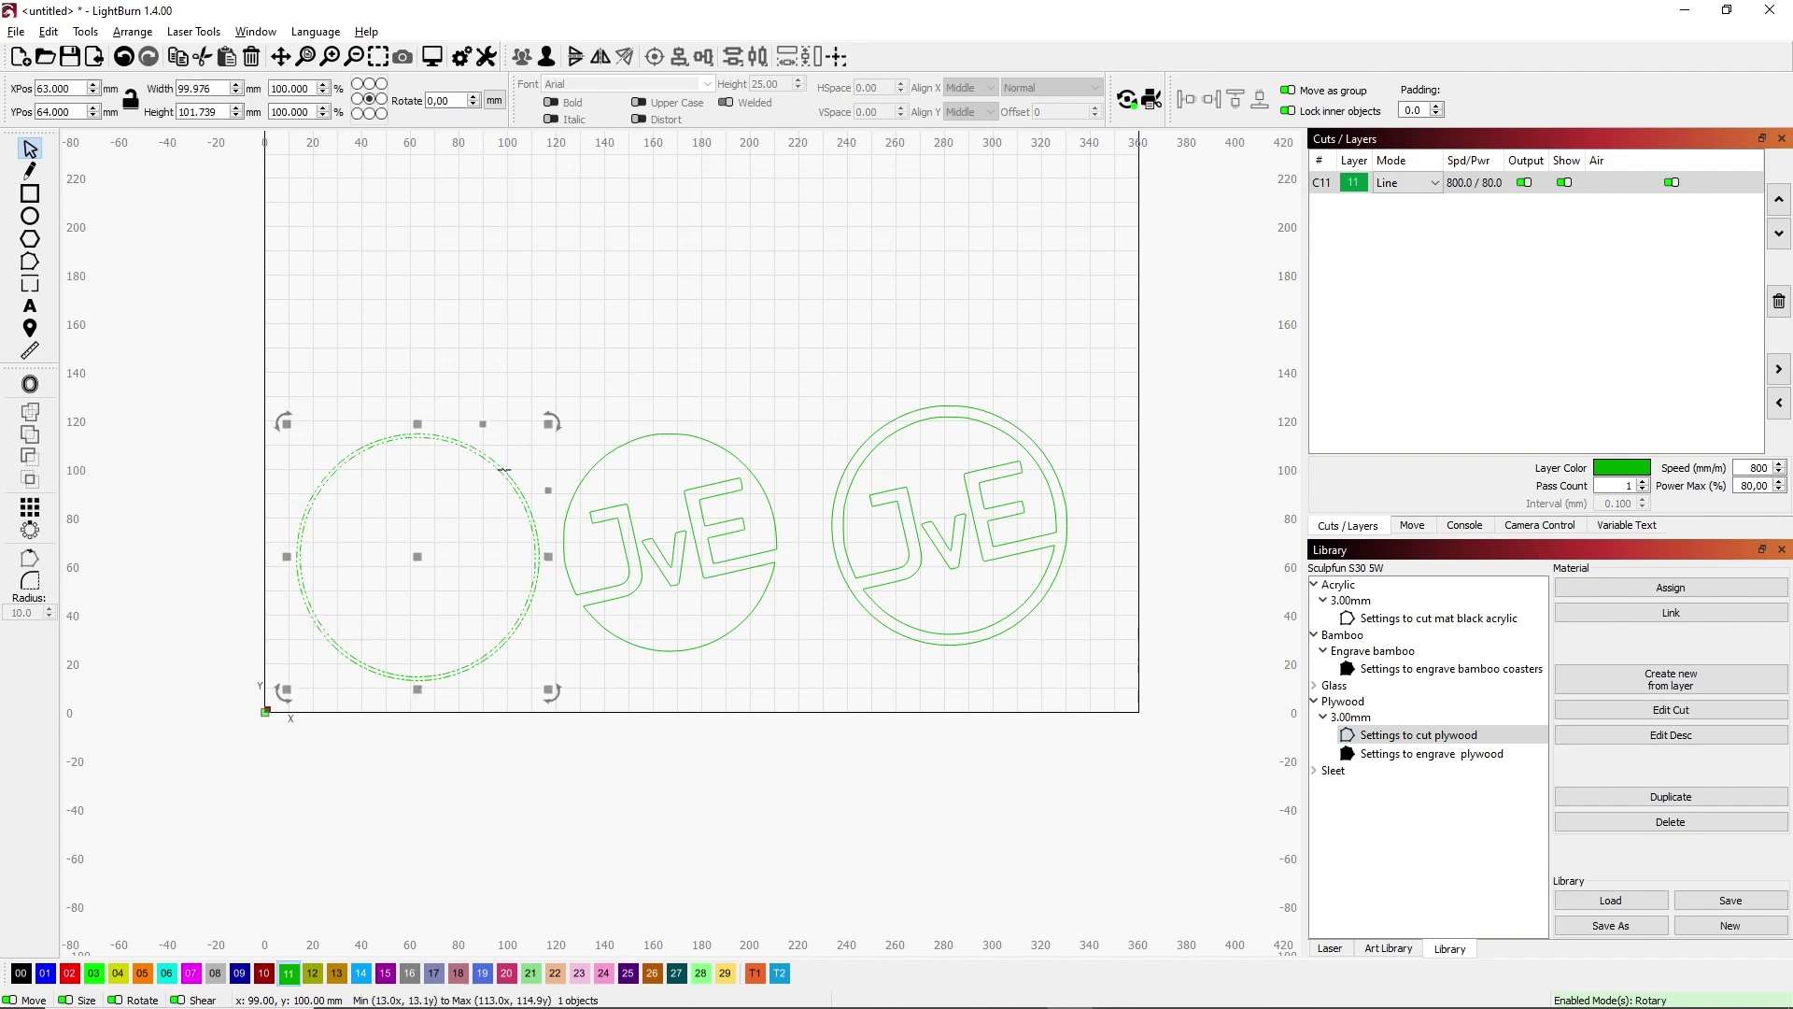
left_click(239, 973)
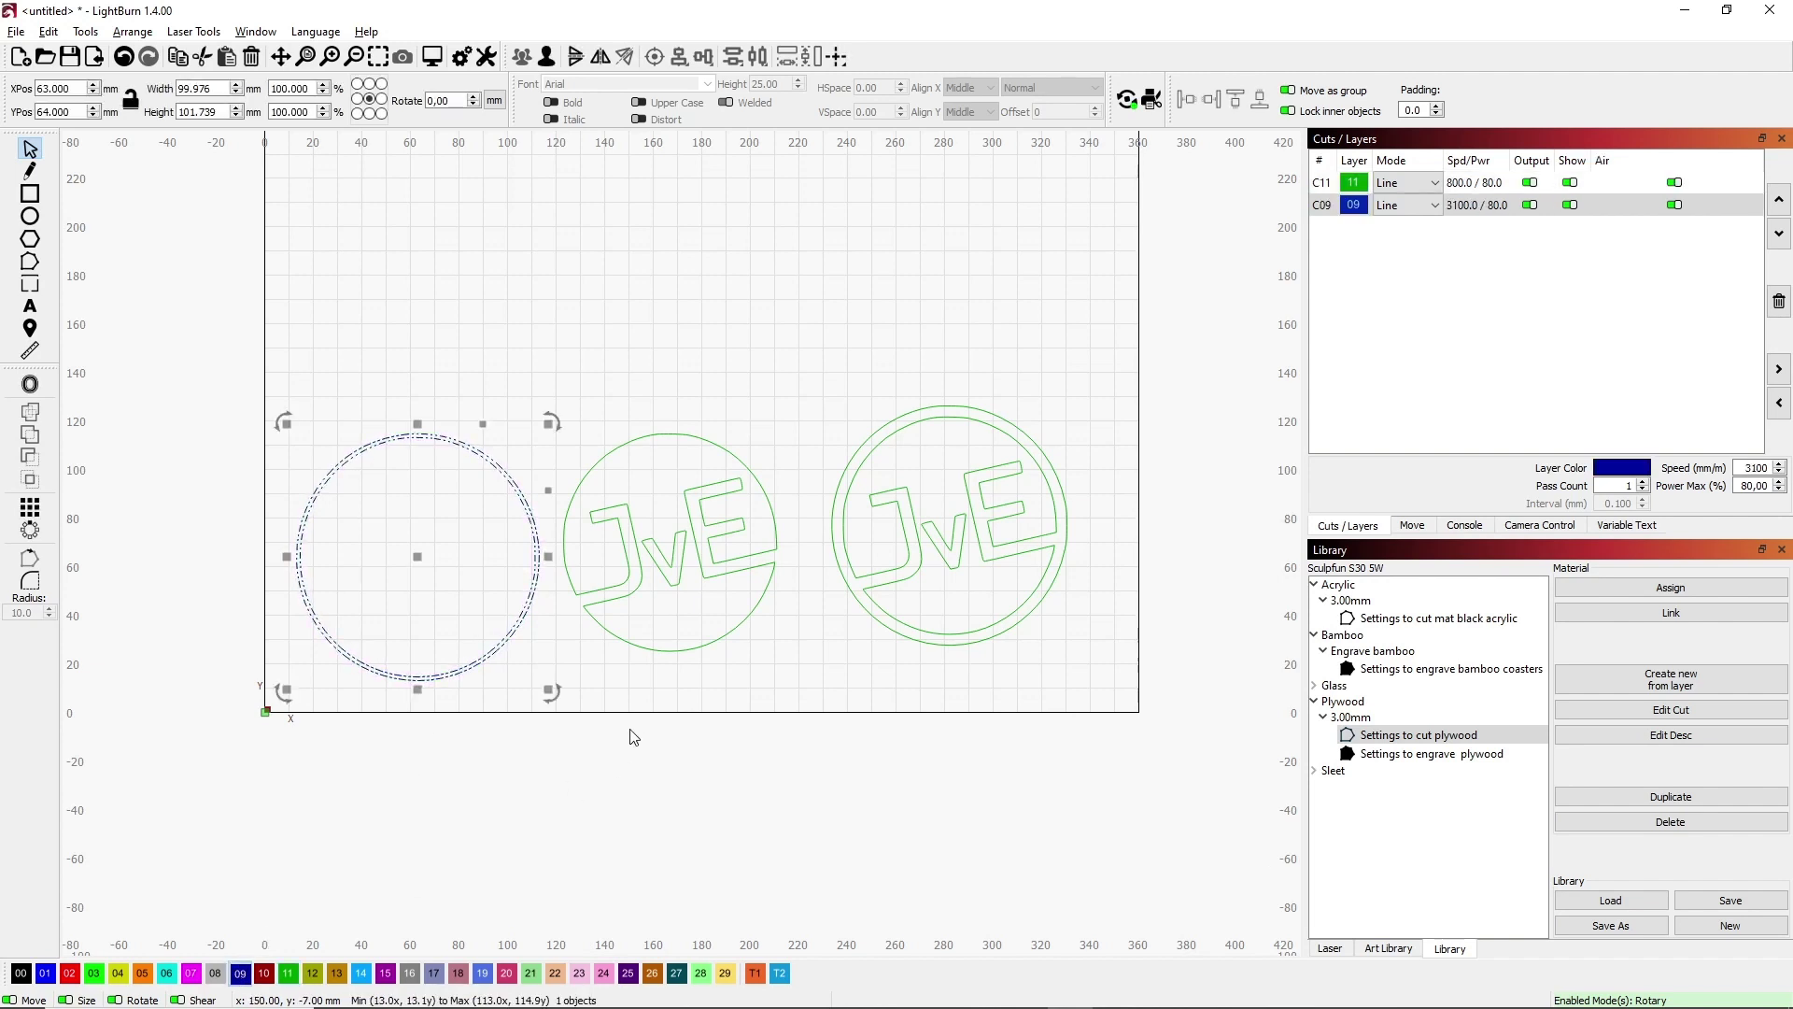
left_click(643, 651)
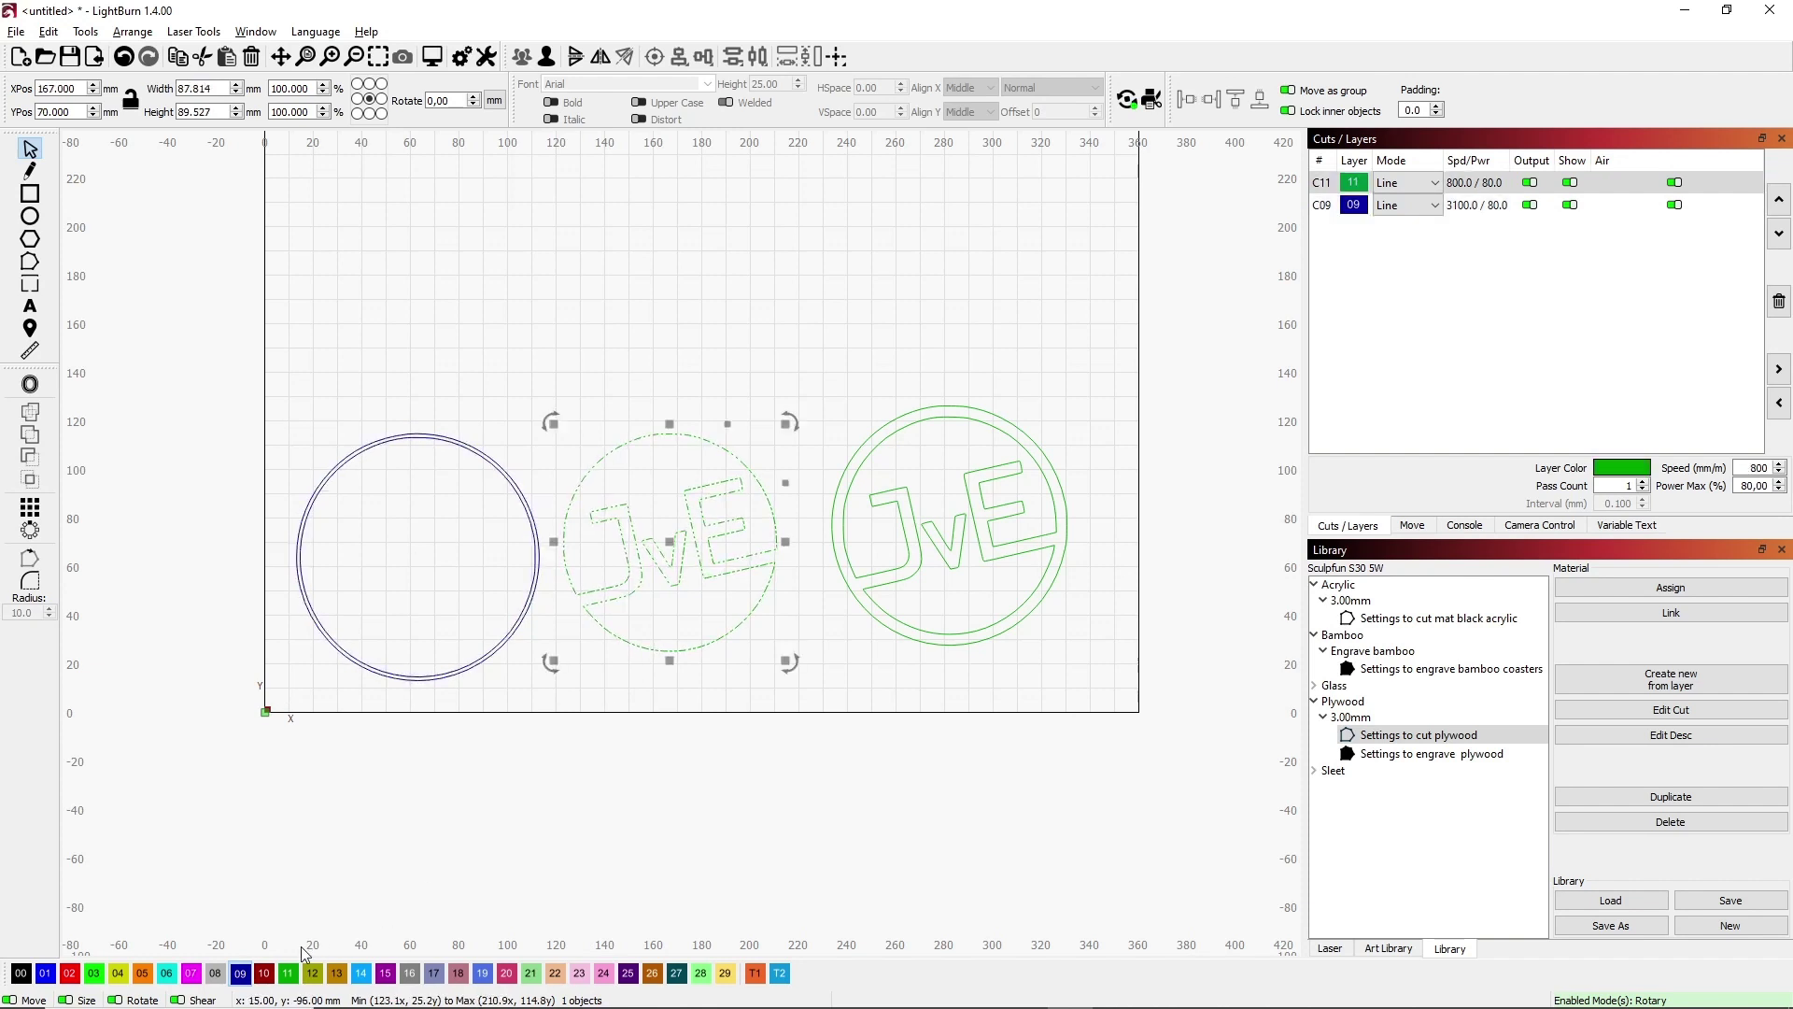
left_click(263, 972)
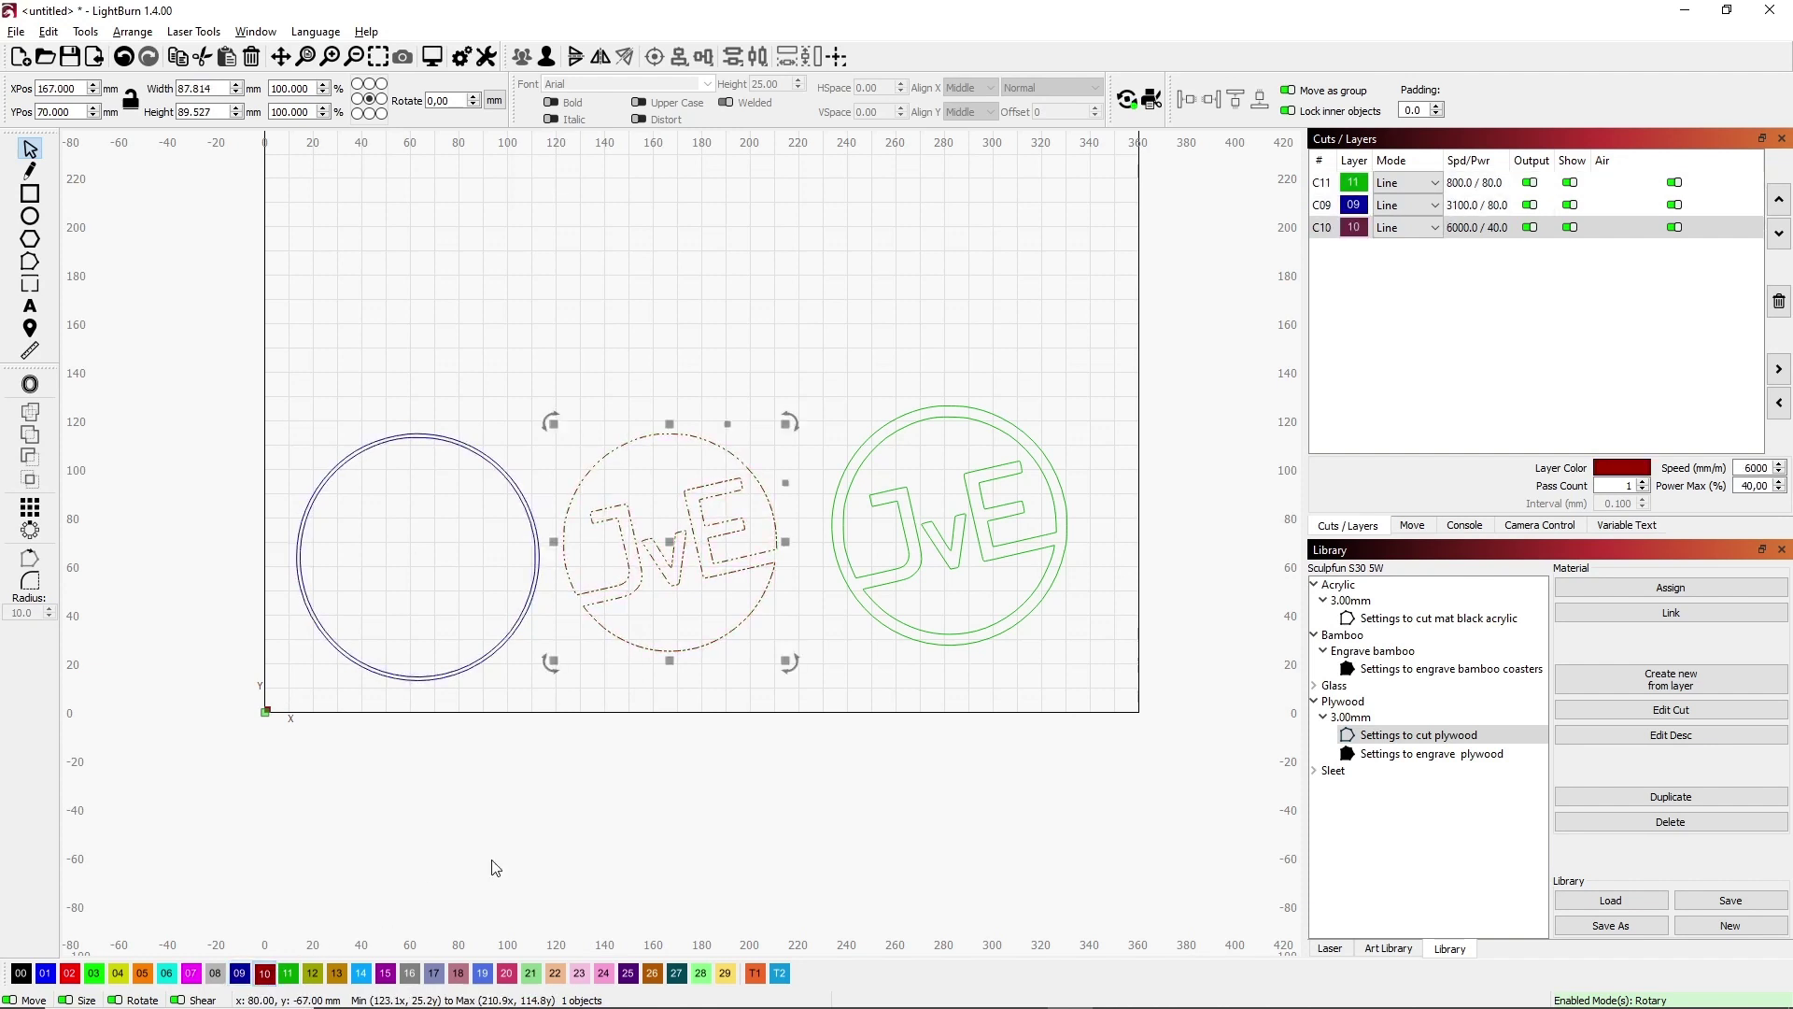
left_click(923, 647)
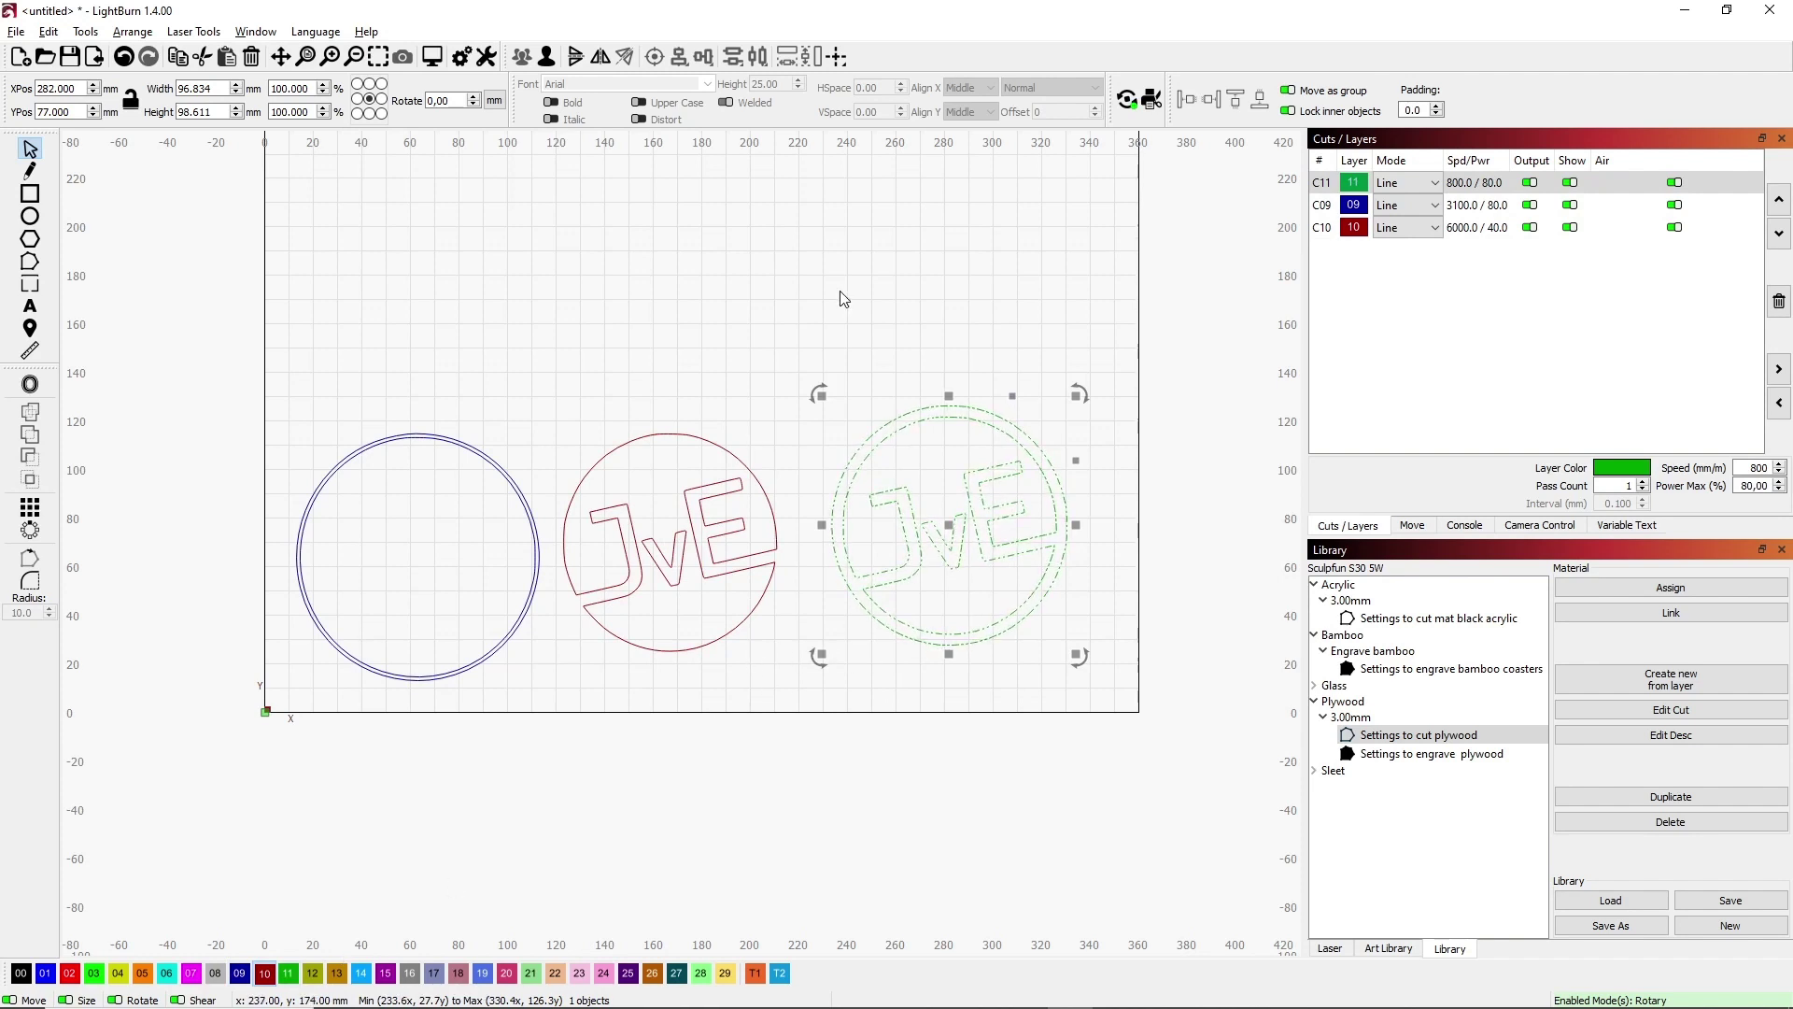
left_click(797, 274)
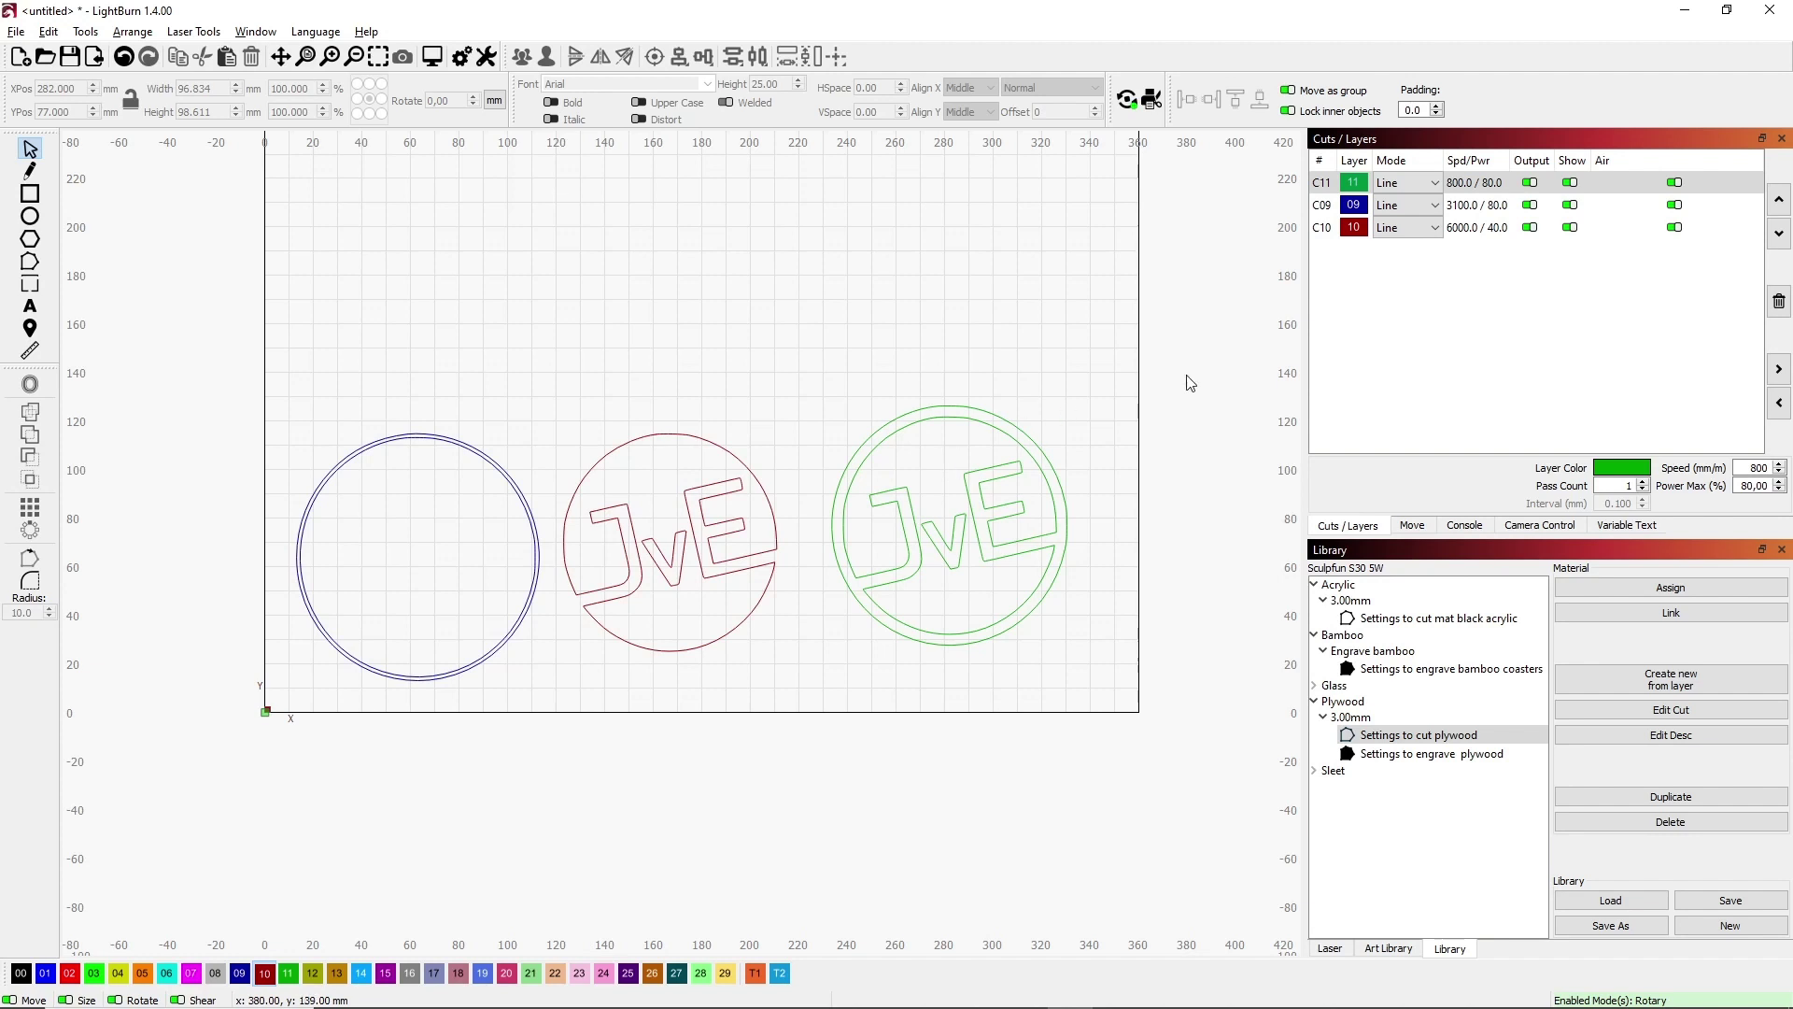
mouse_move(1354, 205)
left_mouse_down()
mouse_move(1362, 178)
mouse_move(1356, 228)
mouse_move(1356, 209)
left_mouse_up()
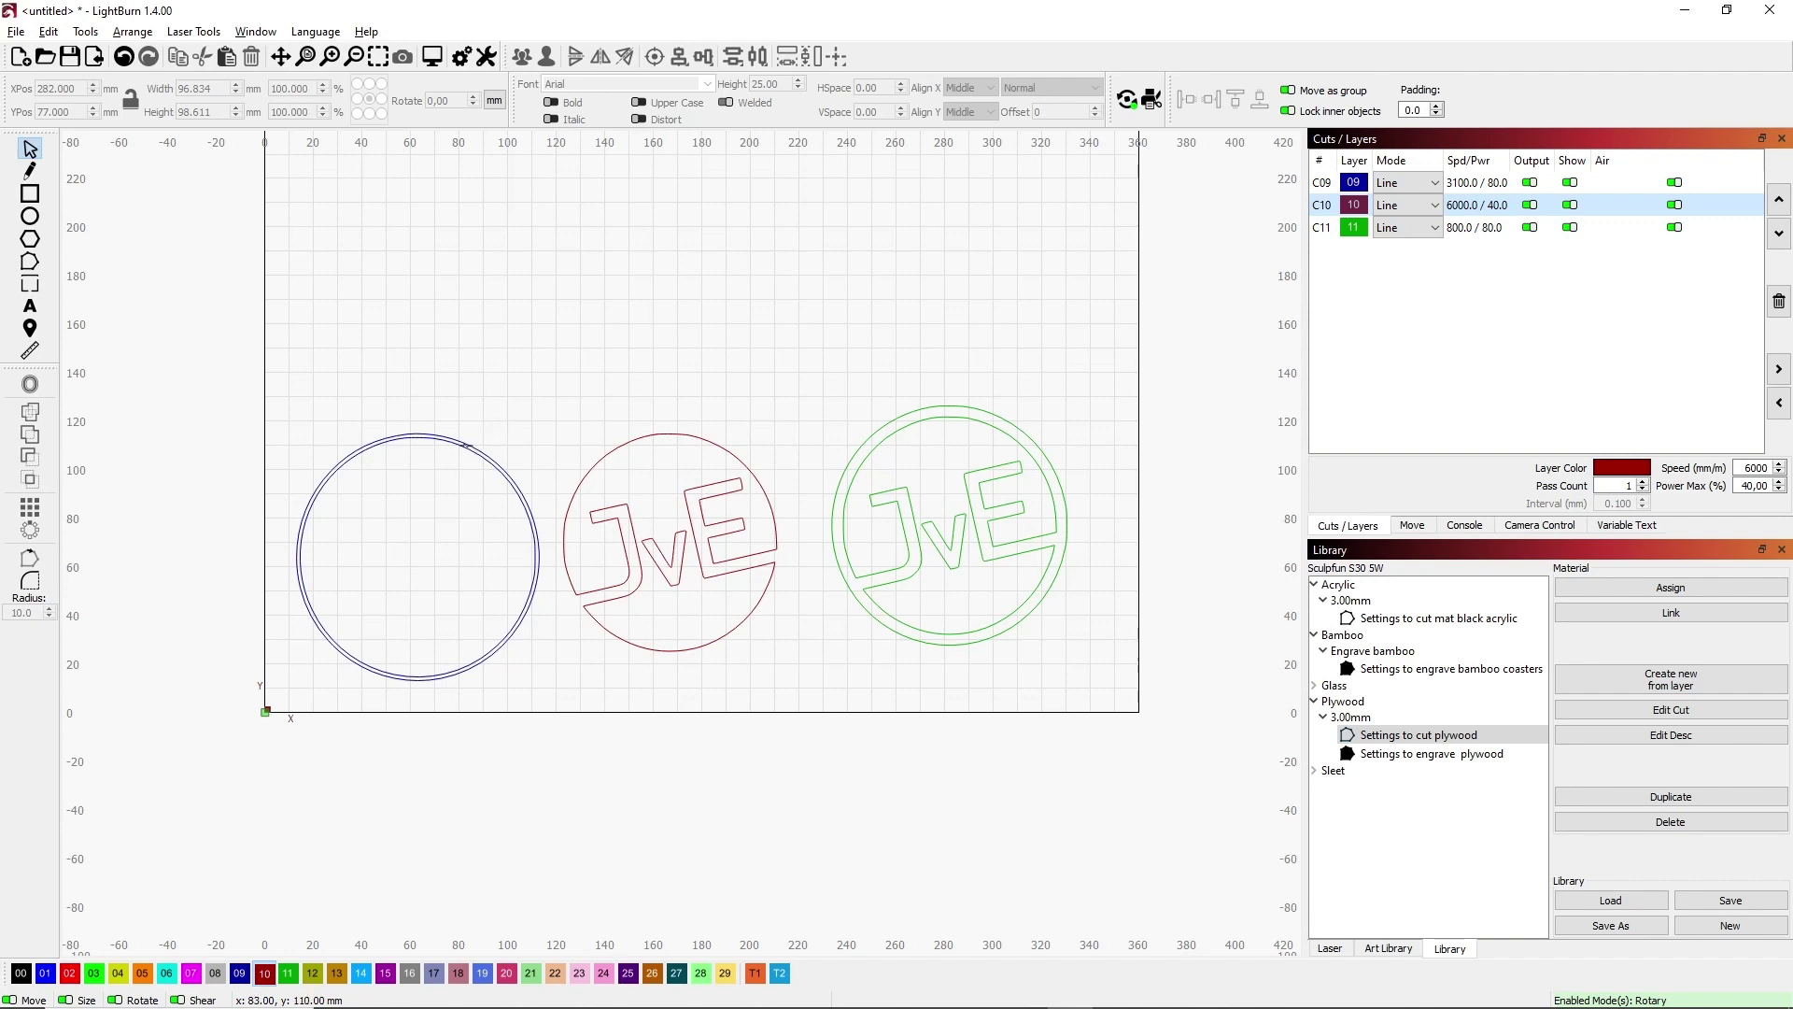
Step: Assign the library's "Settings to cut mat black acrylic" to the double ring on layer 09 and the middle lettering on layer 10
left_click(467, 445)
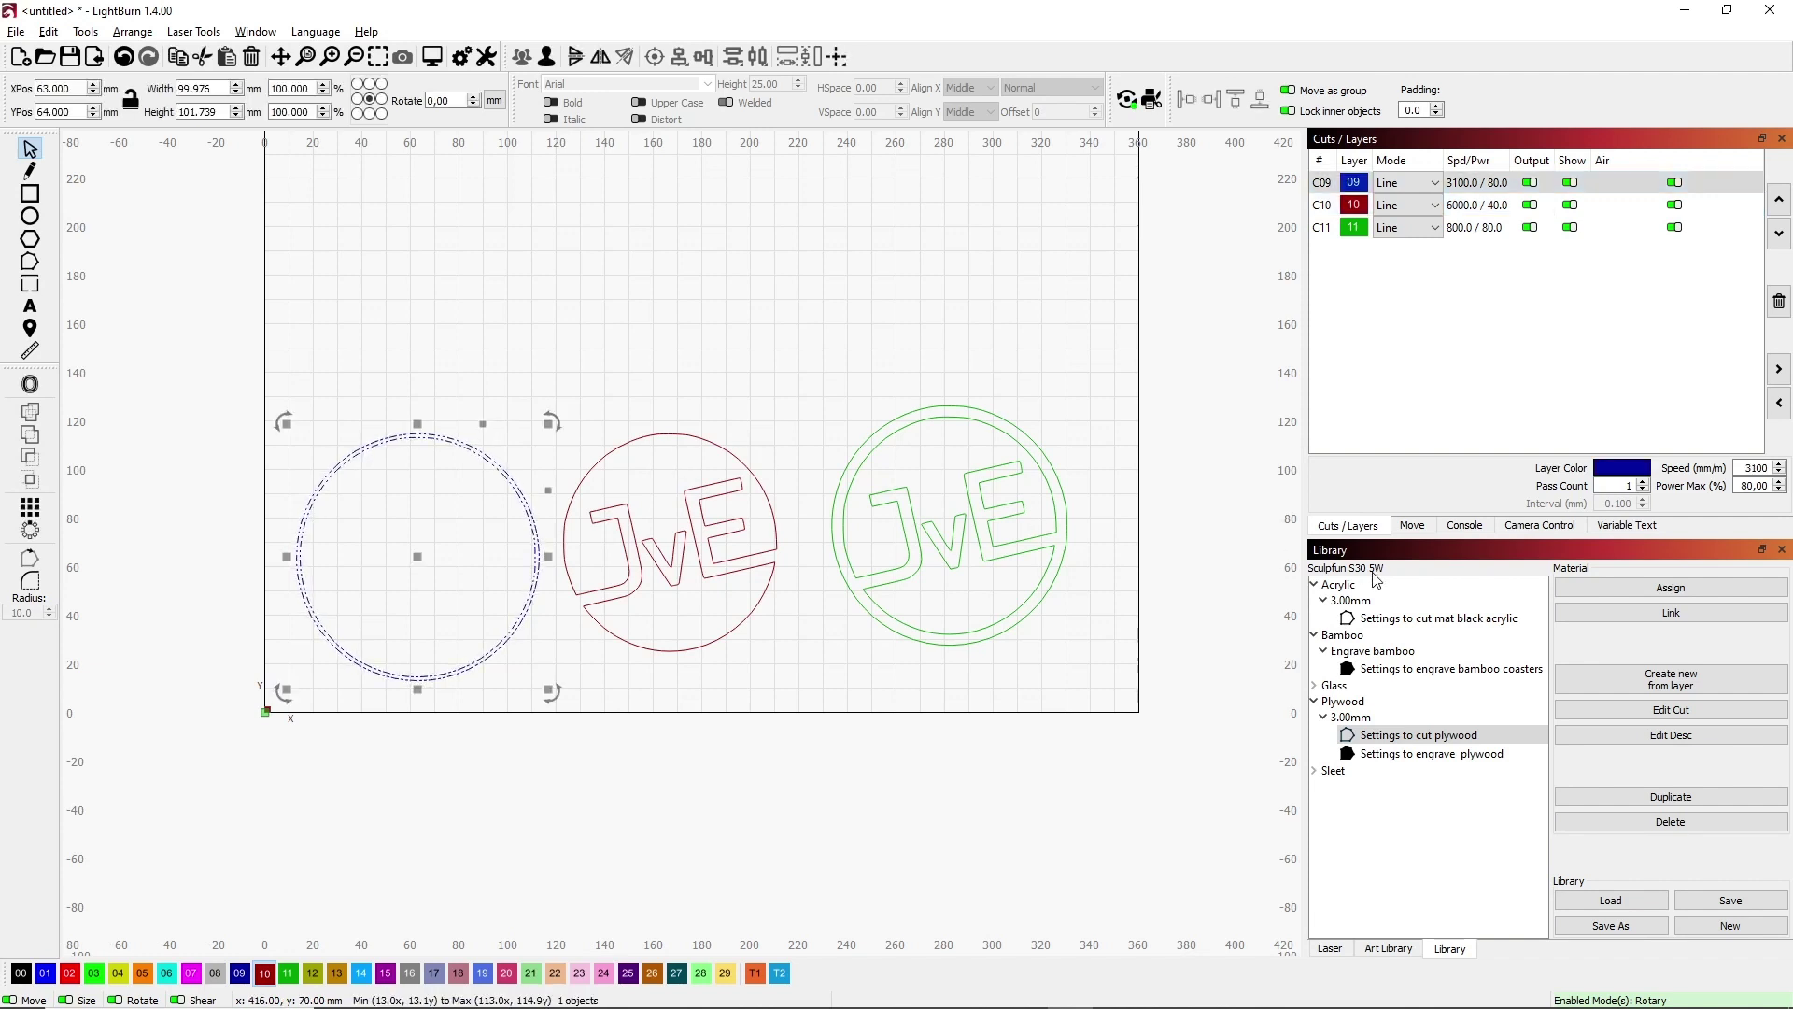
left_click(1441, 620)
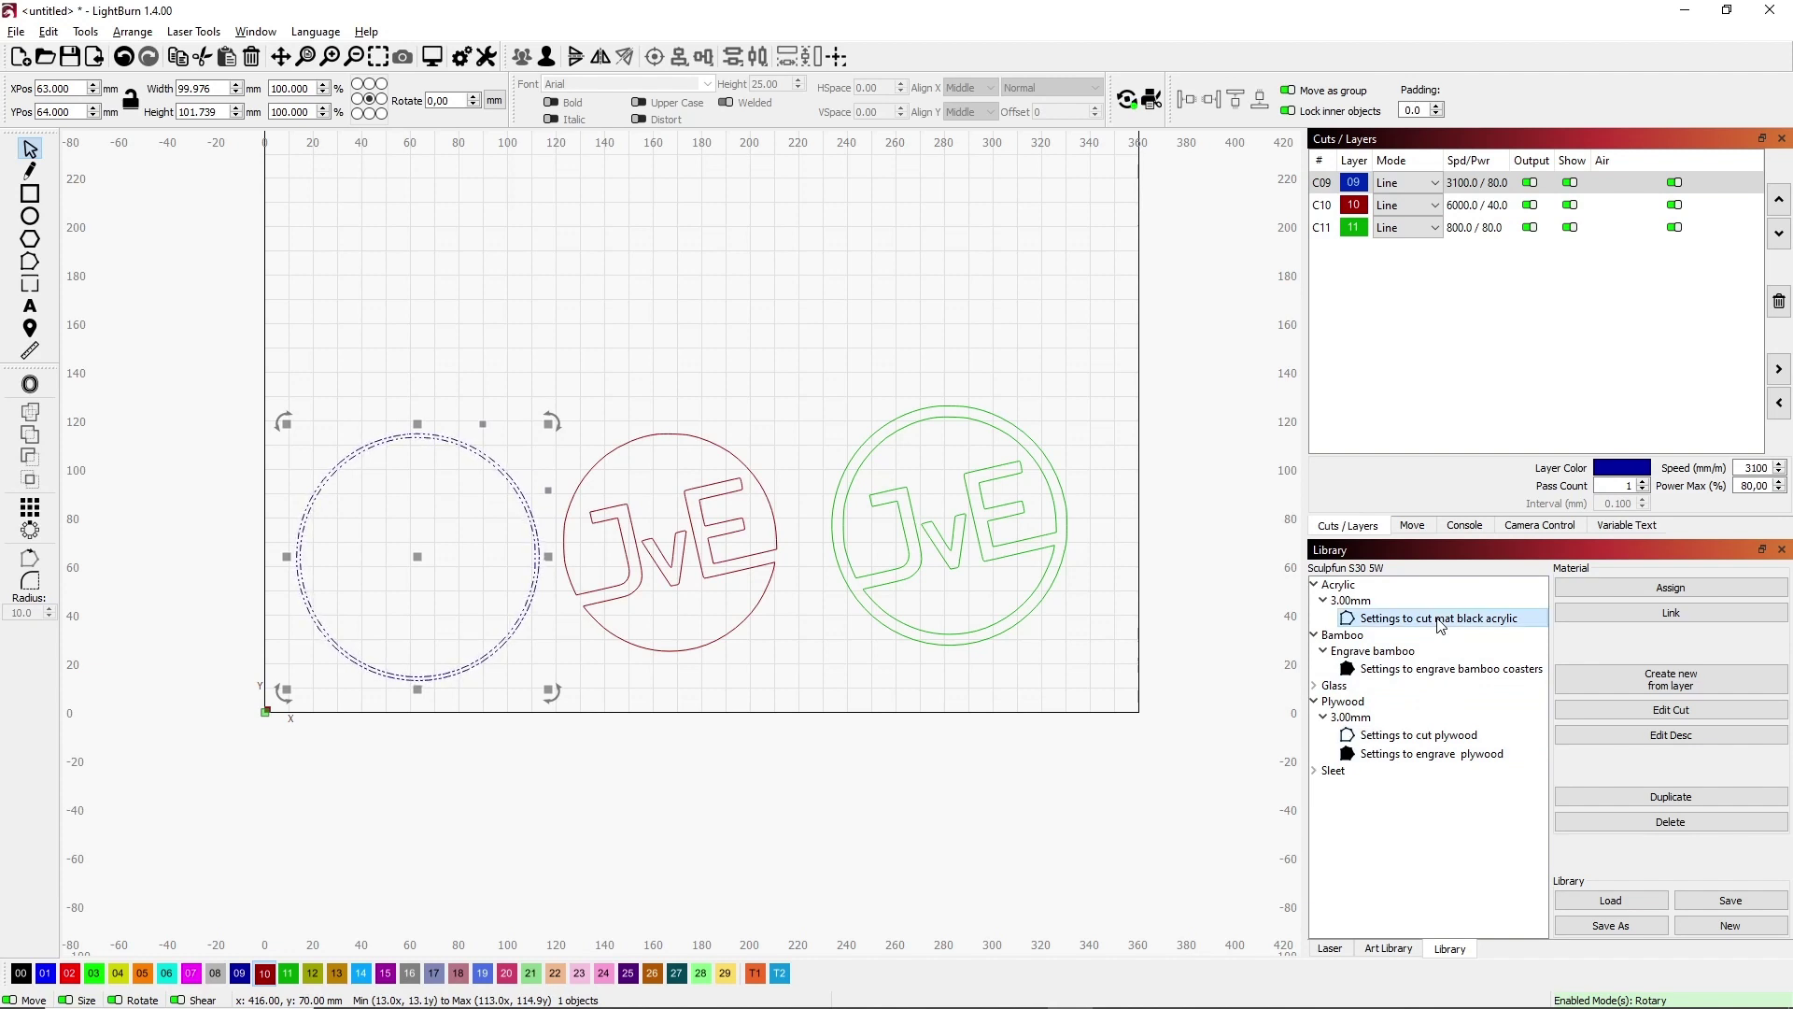
left_click(1612, 585)
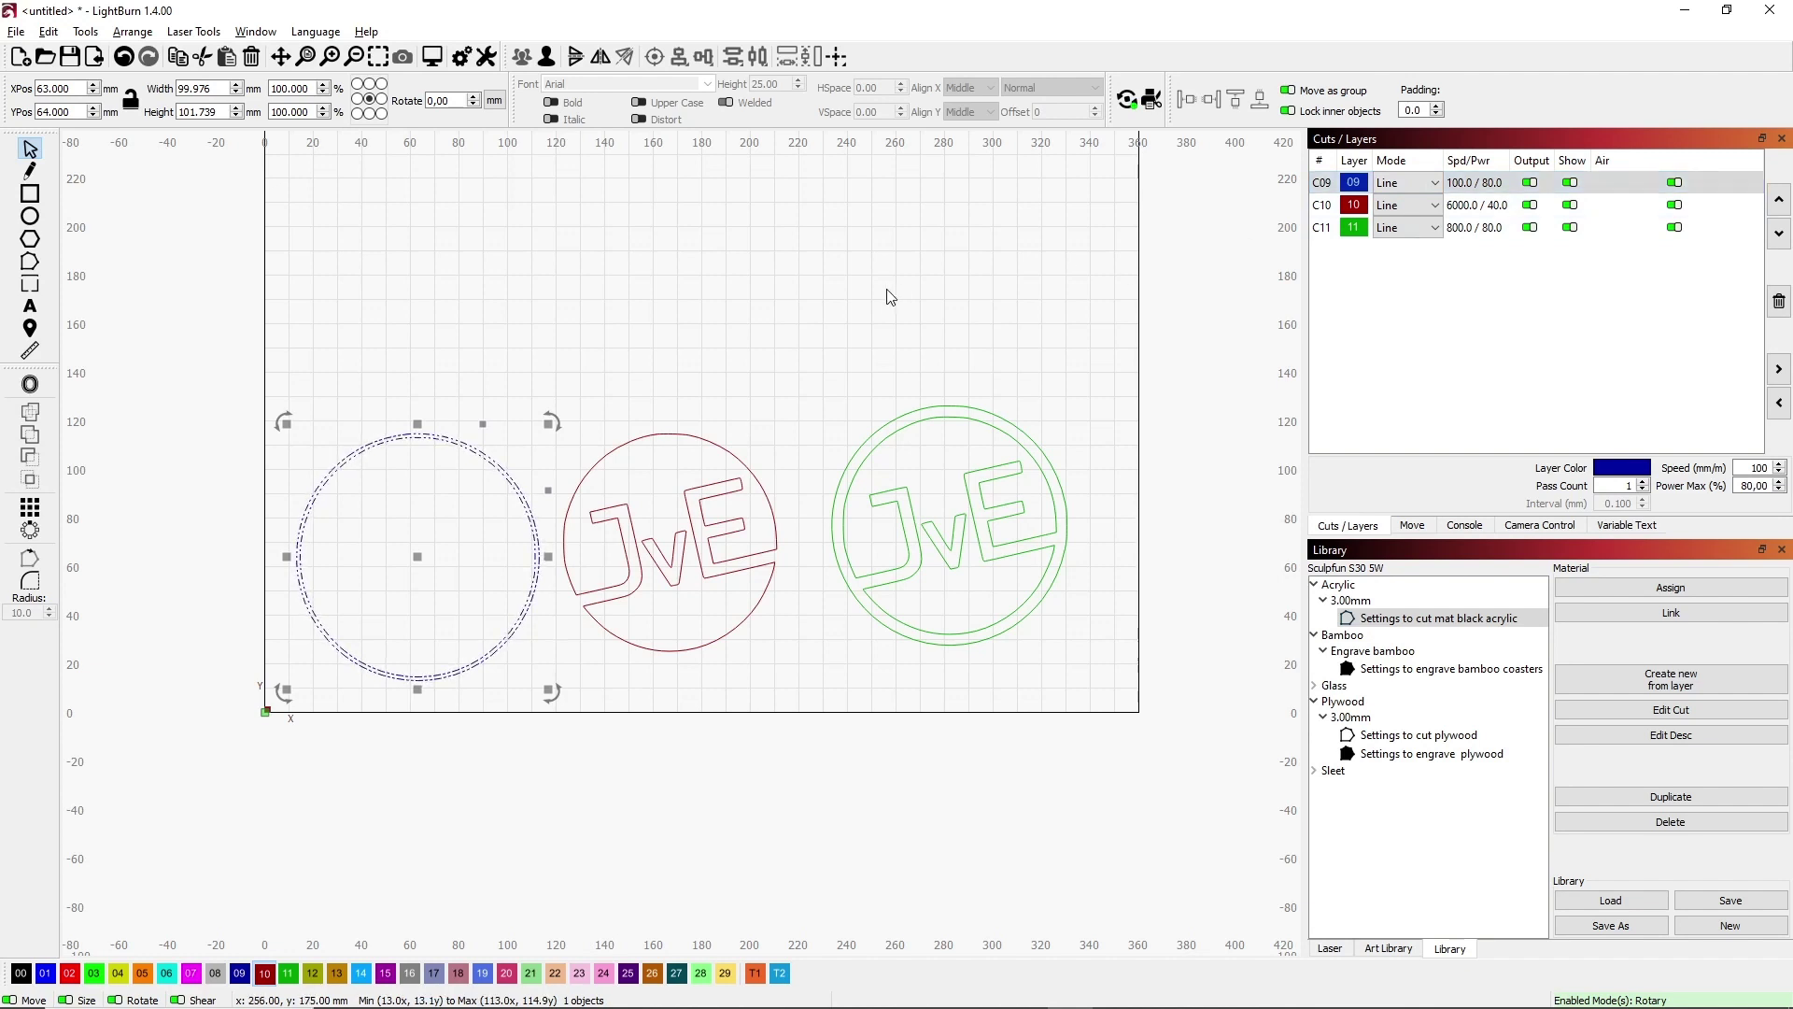
left_click(682, 433)
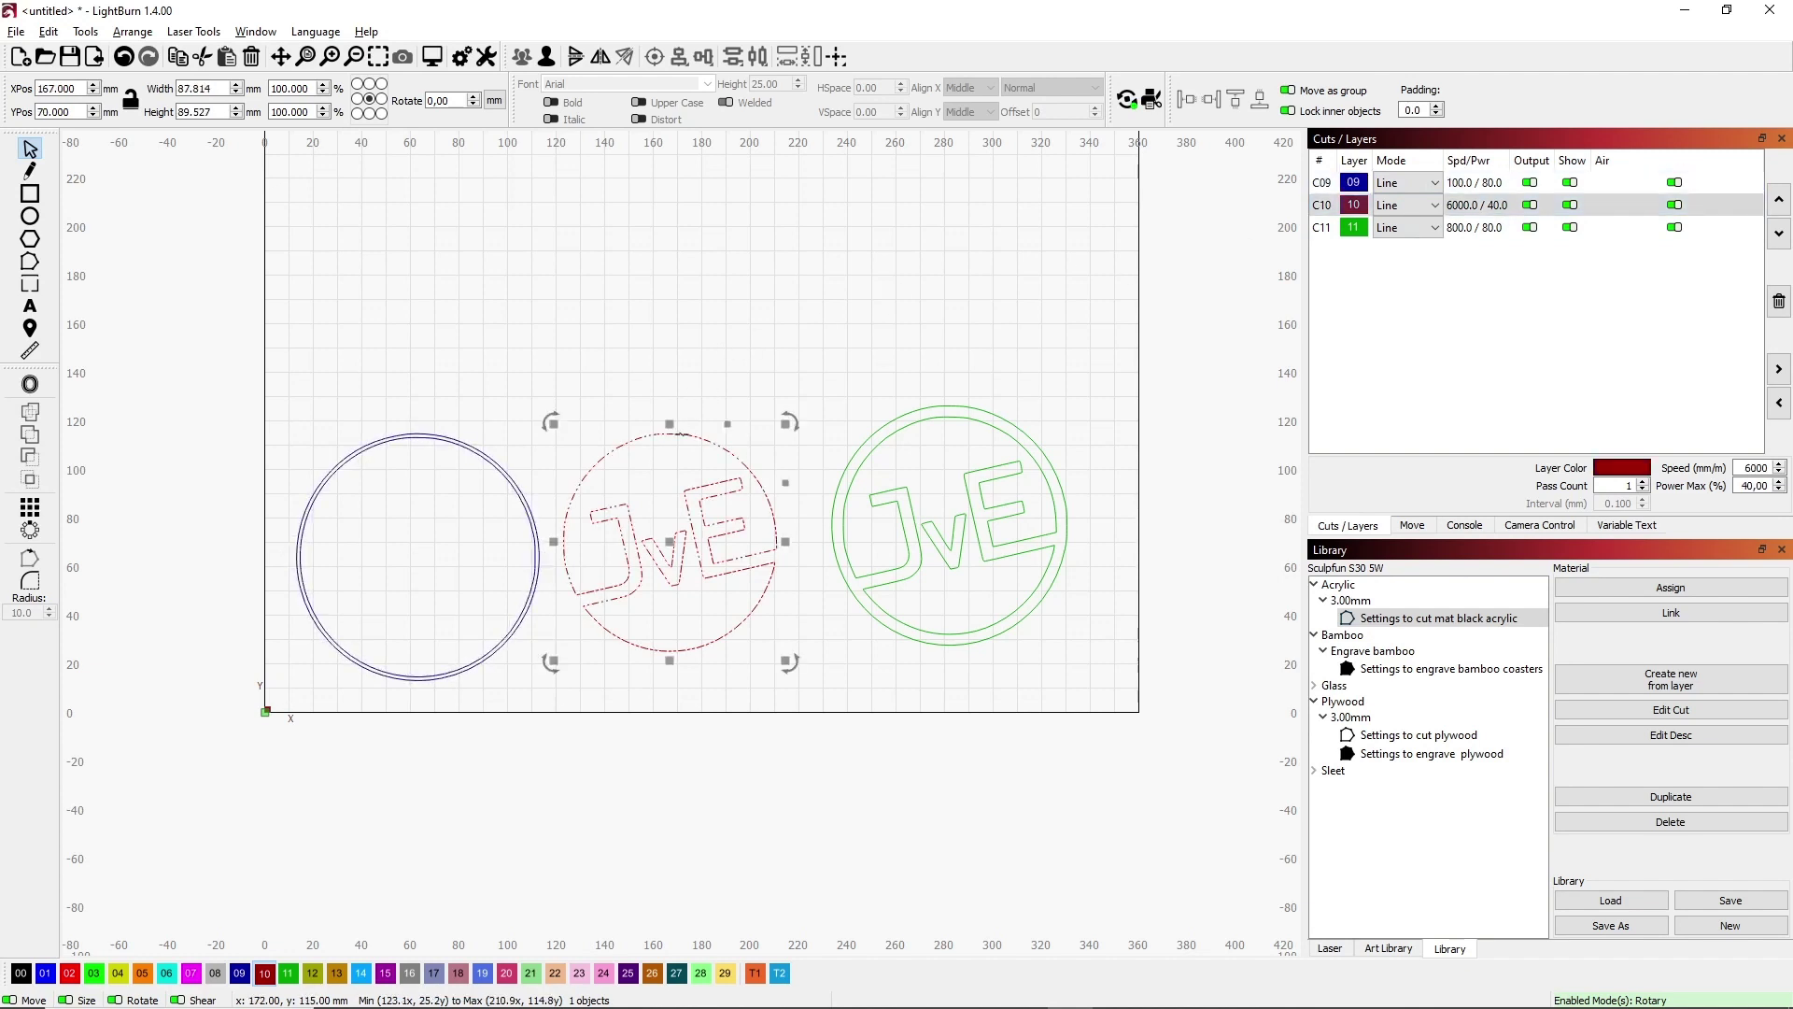
left_click(1391, 618)
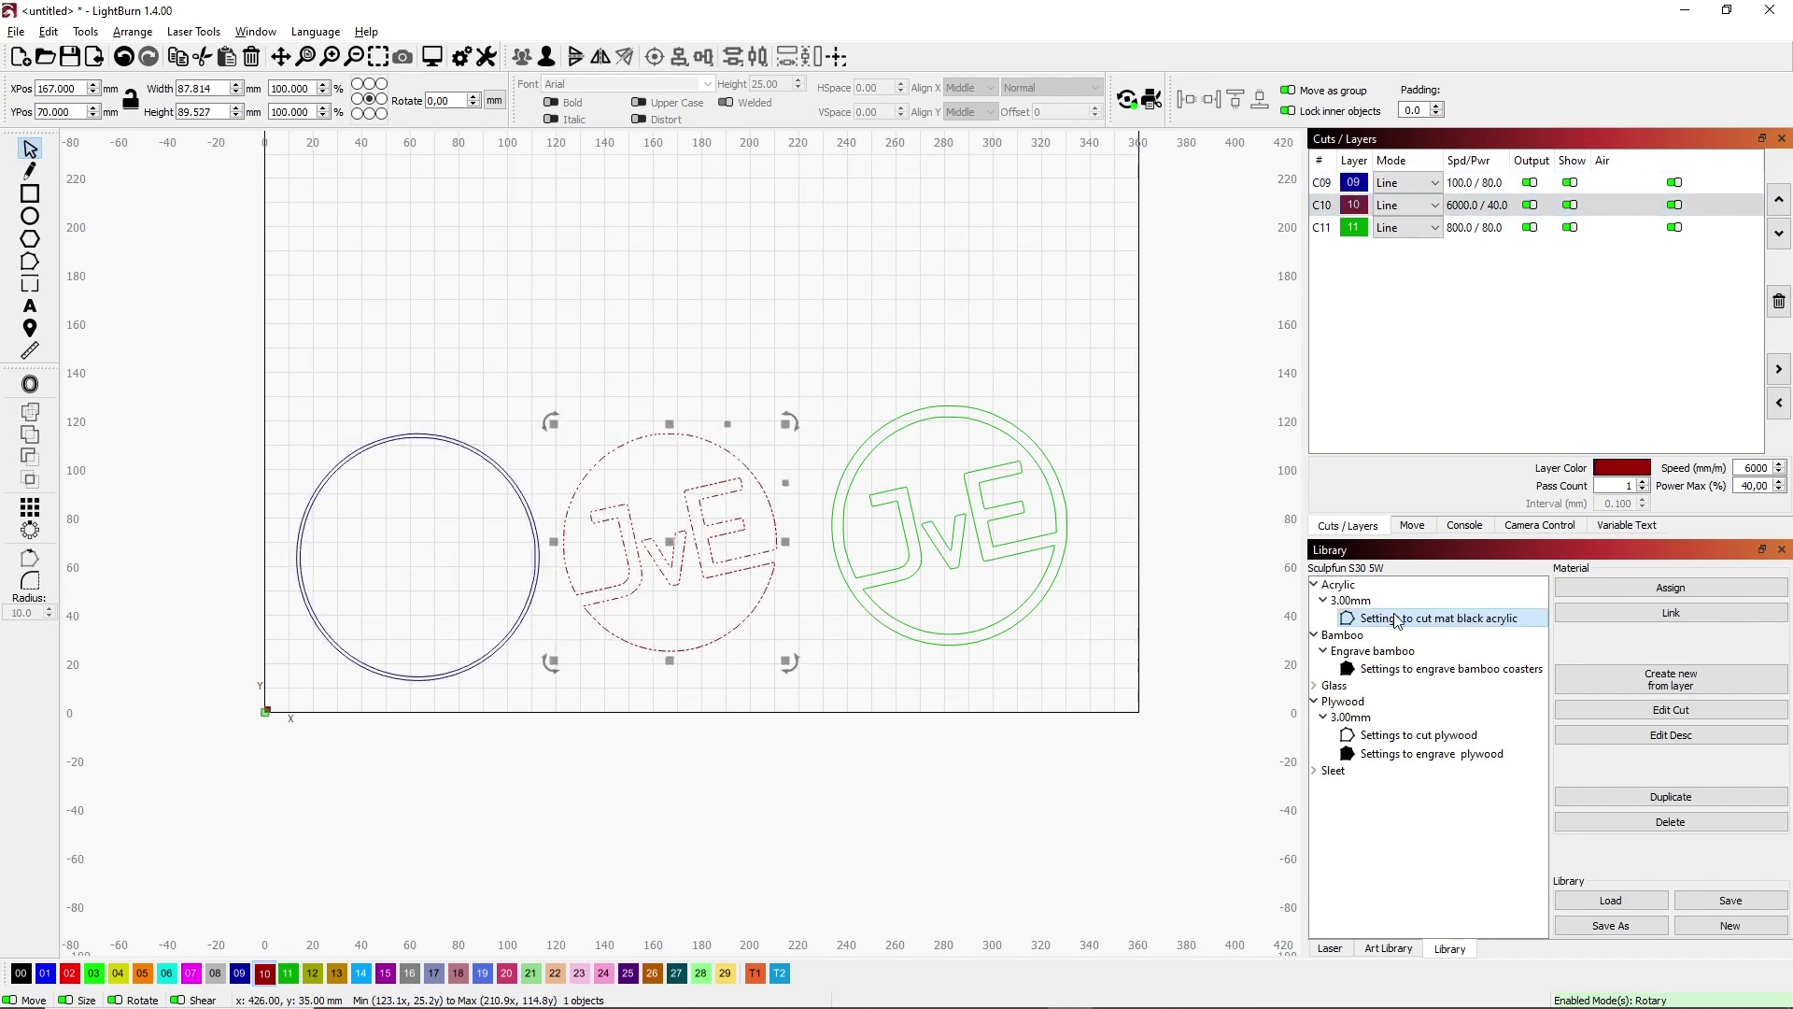
left_click(1621, 590)
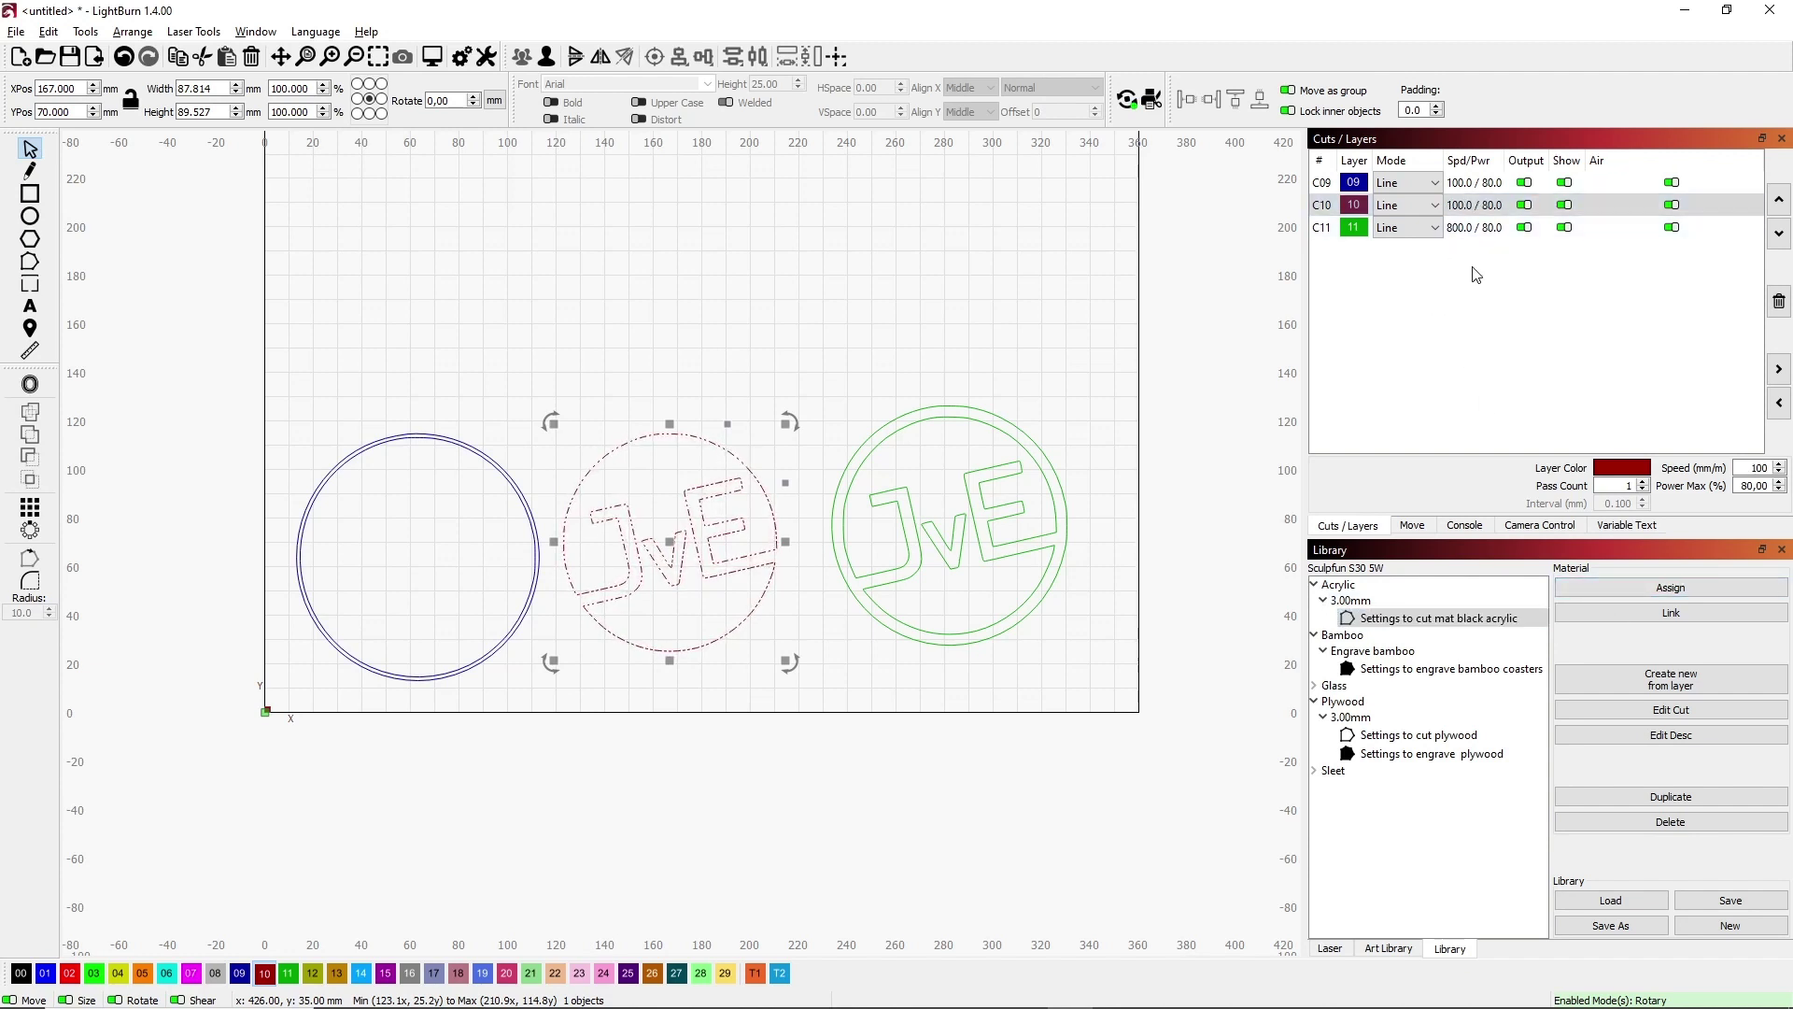
Step: Assign the library's "Settings to cut plywood" to the green lettering-and-circle group on layer 11
left_click(981, 421)
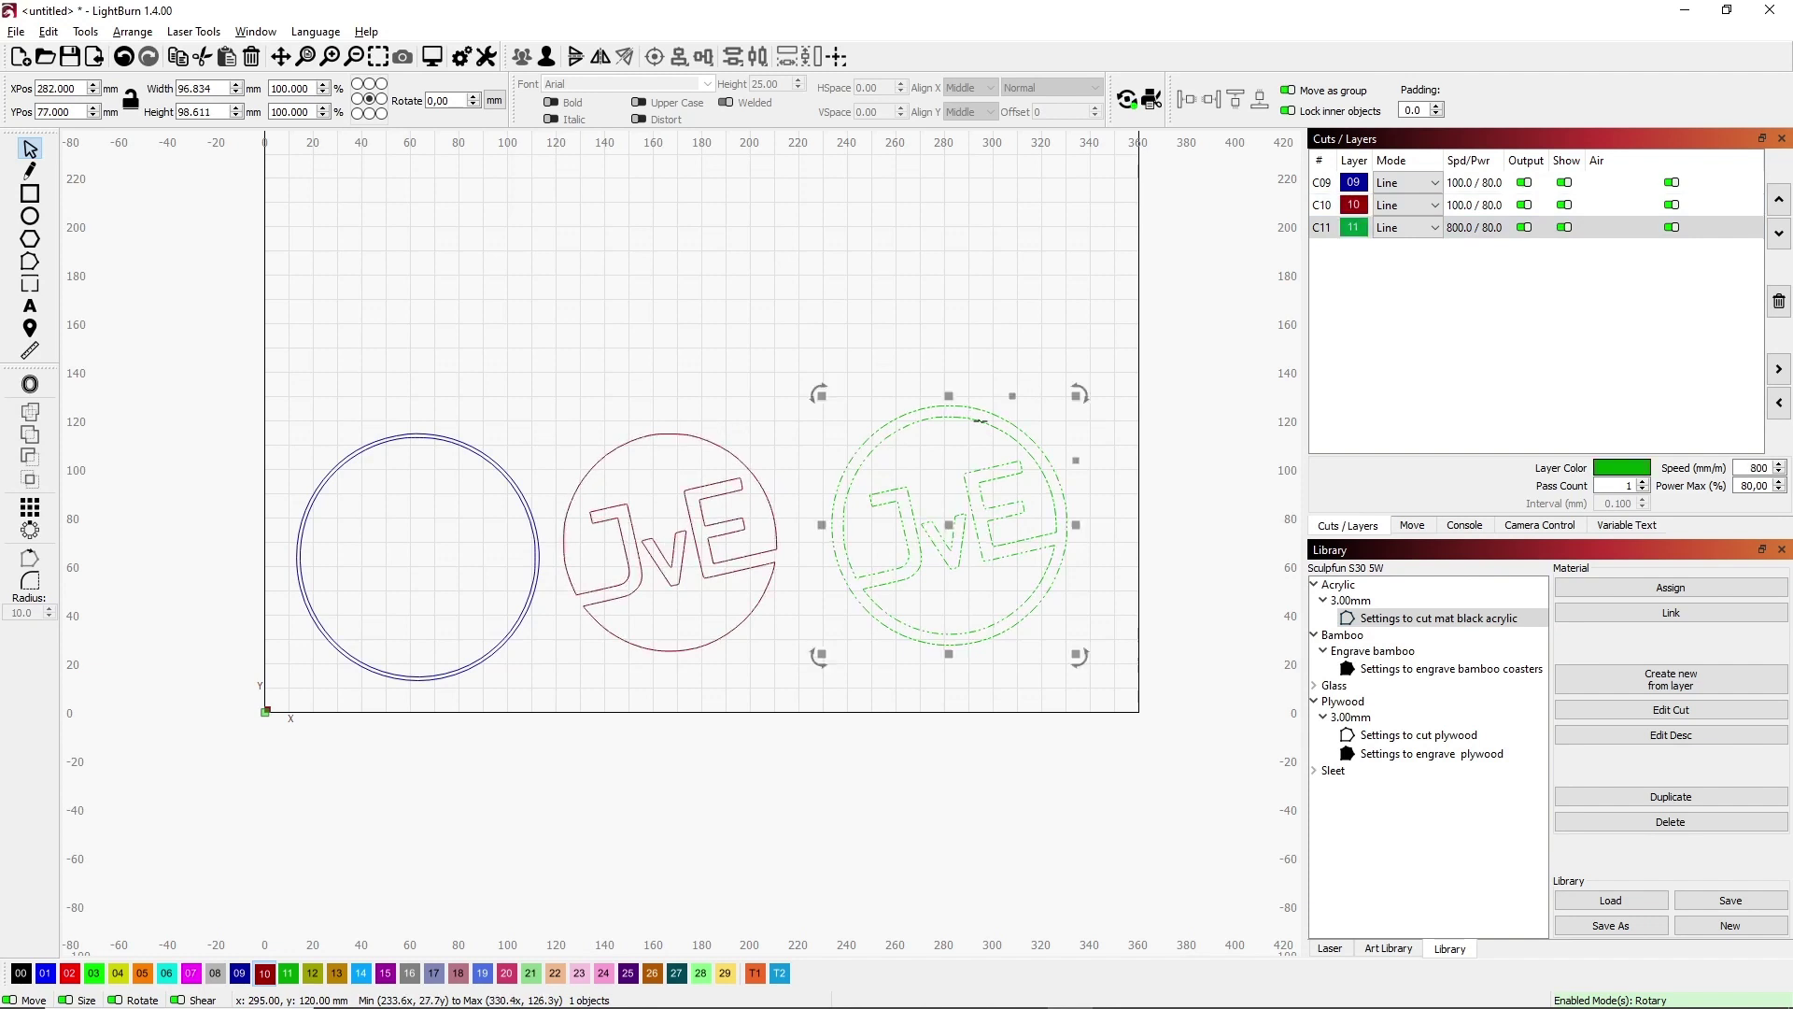
left_click(1404, 737)
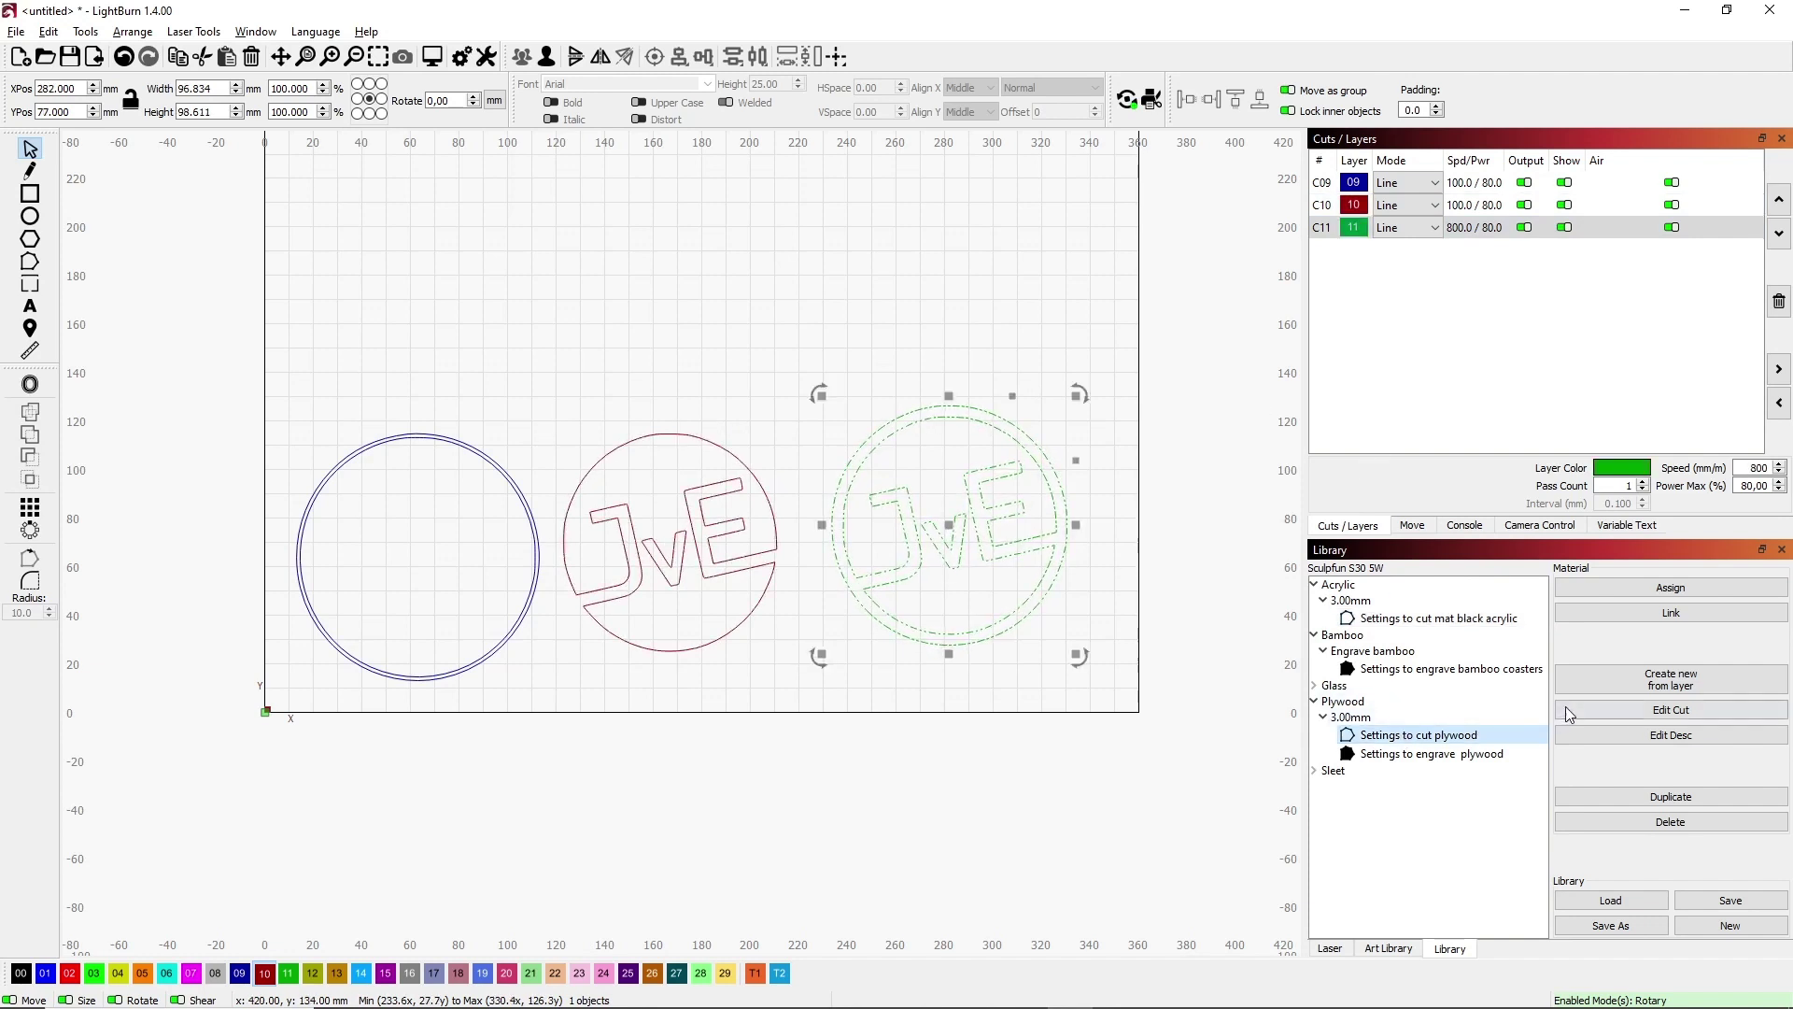
left_click(1647, 581)
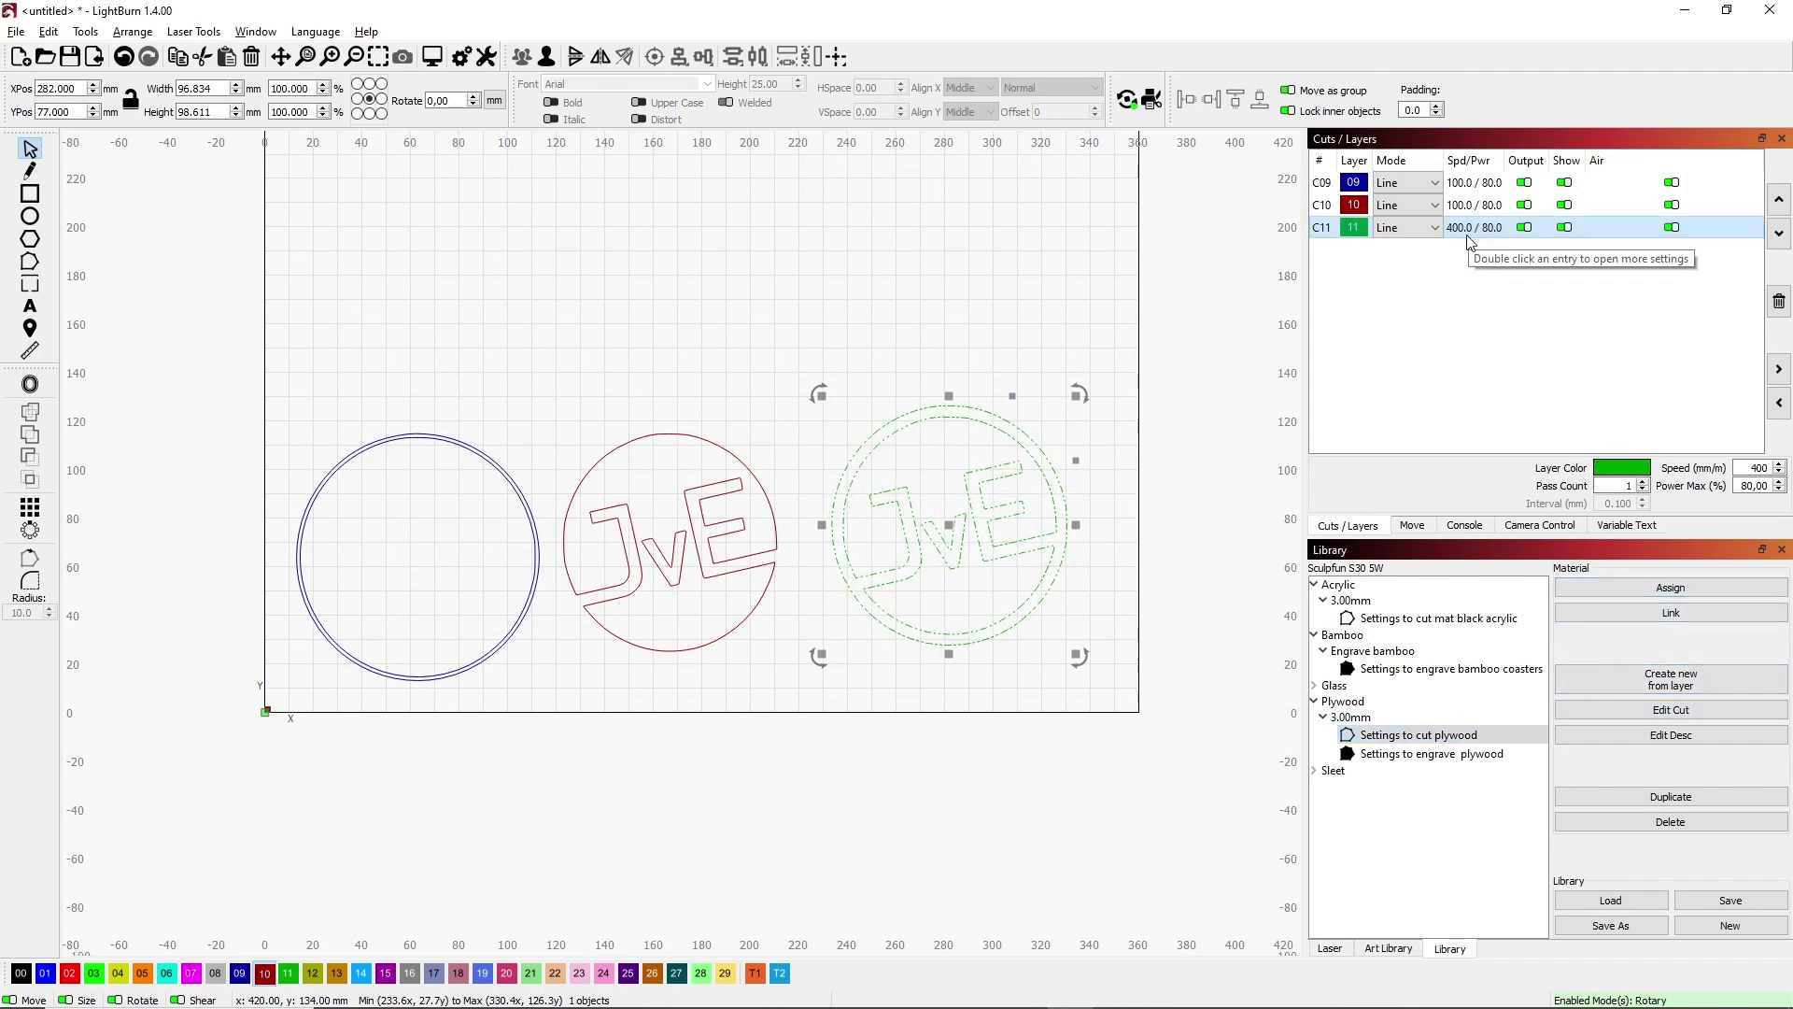
left_click(693, 280)
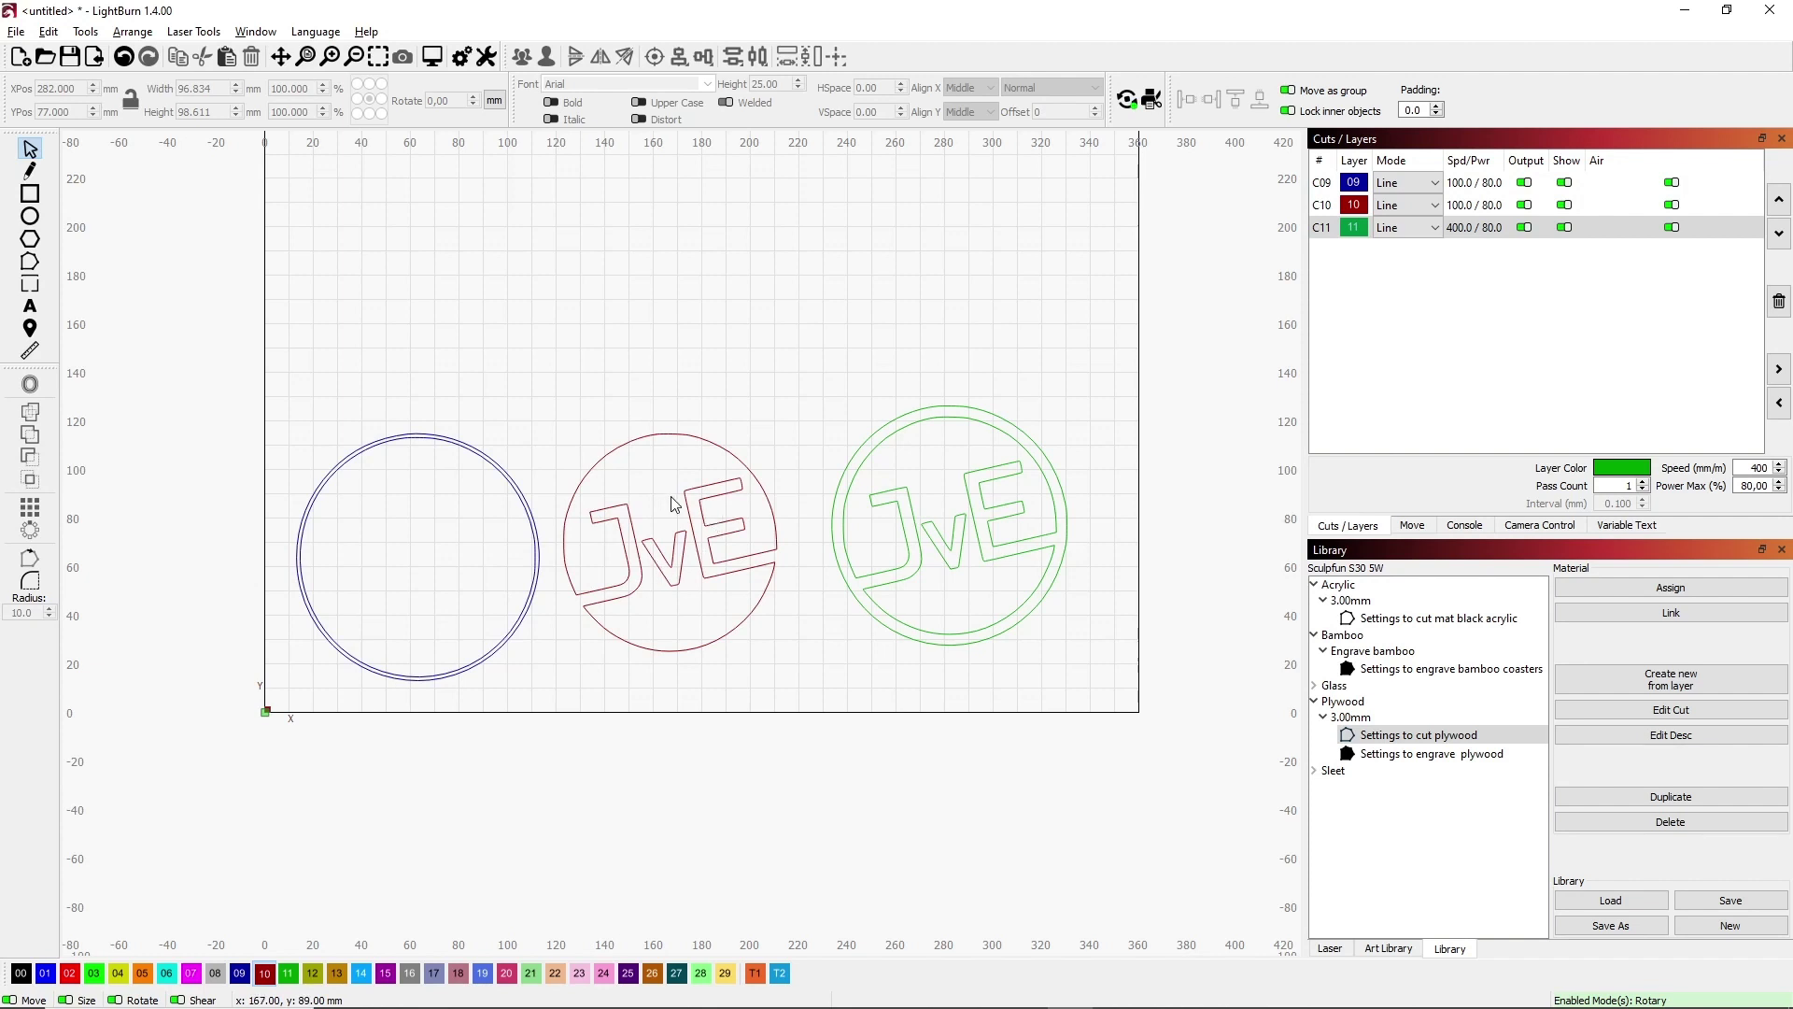
Step: Move the red JvE lettering group into the centre of the blue double ring, at X 63, Y 64 mm
left_click(675, 553)
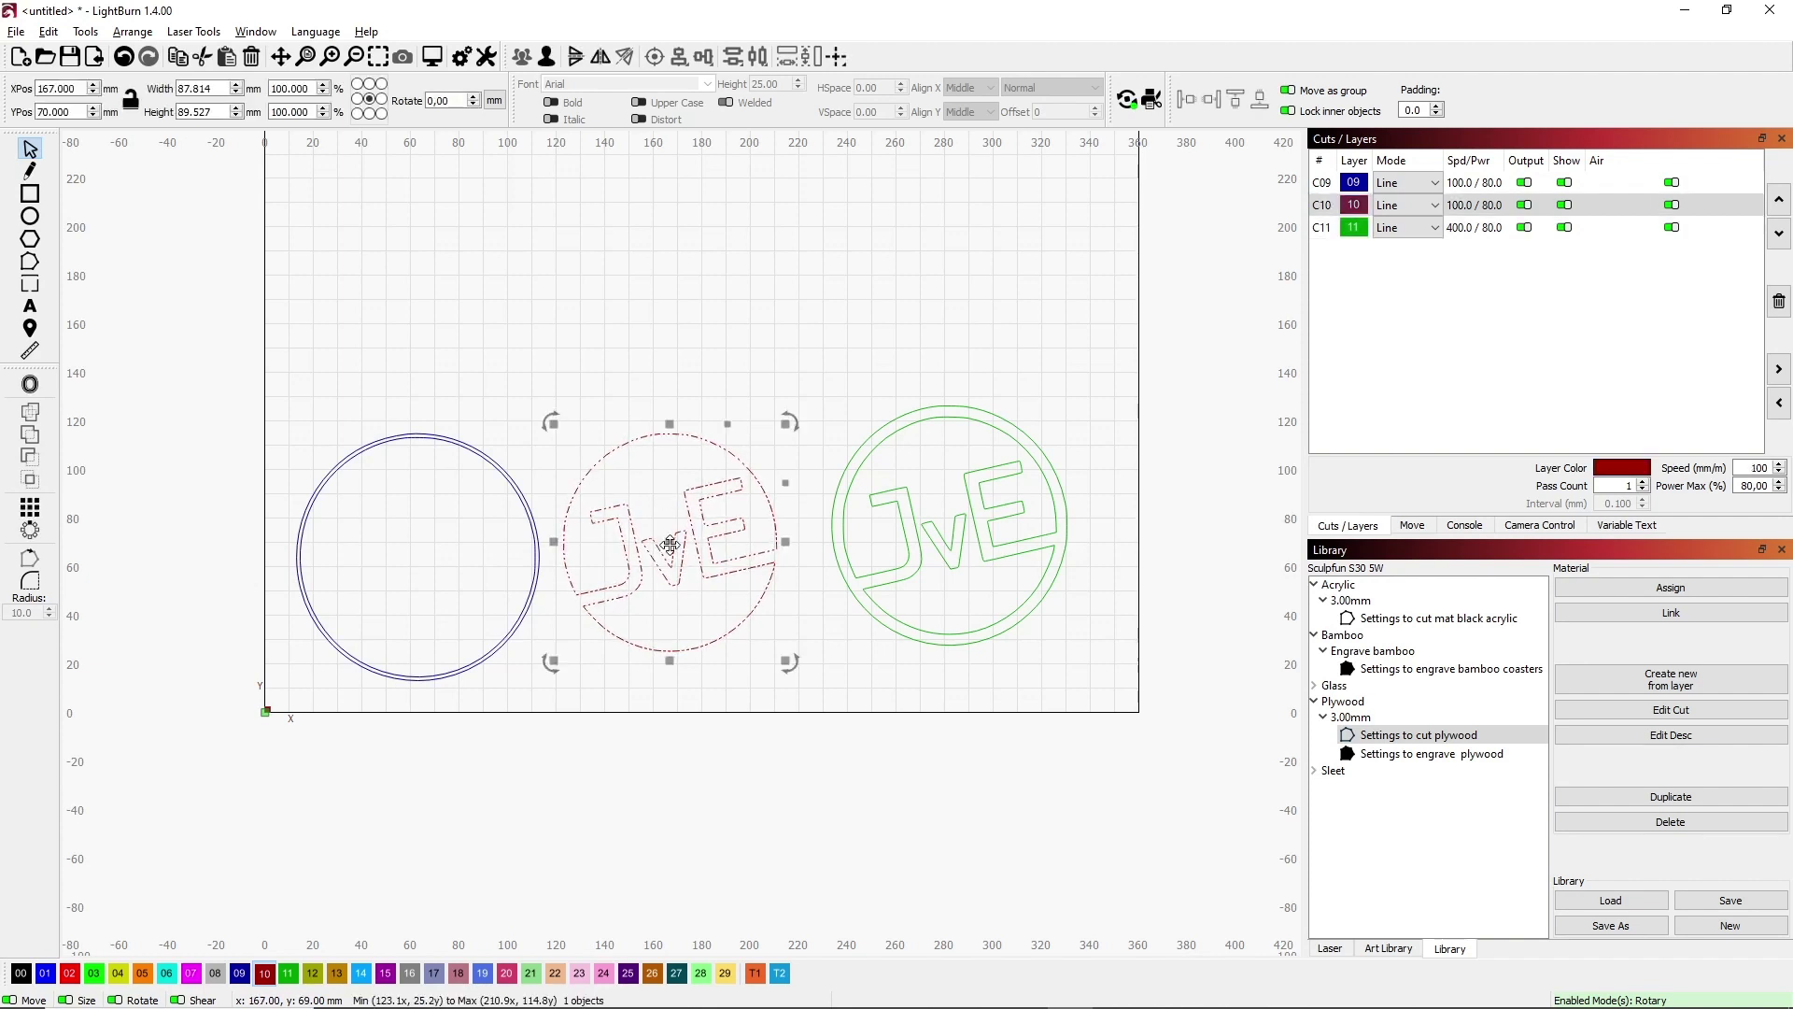
left_click_drag(670, 545, 418, 556)
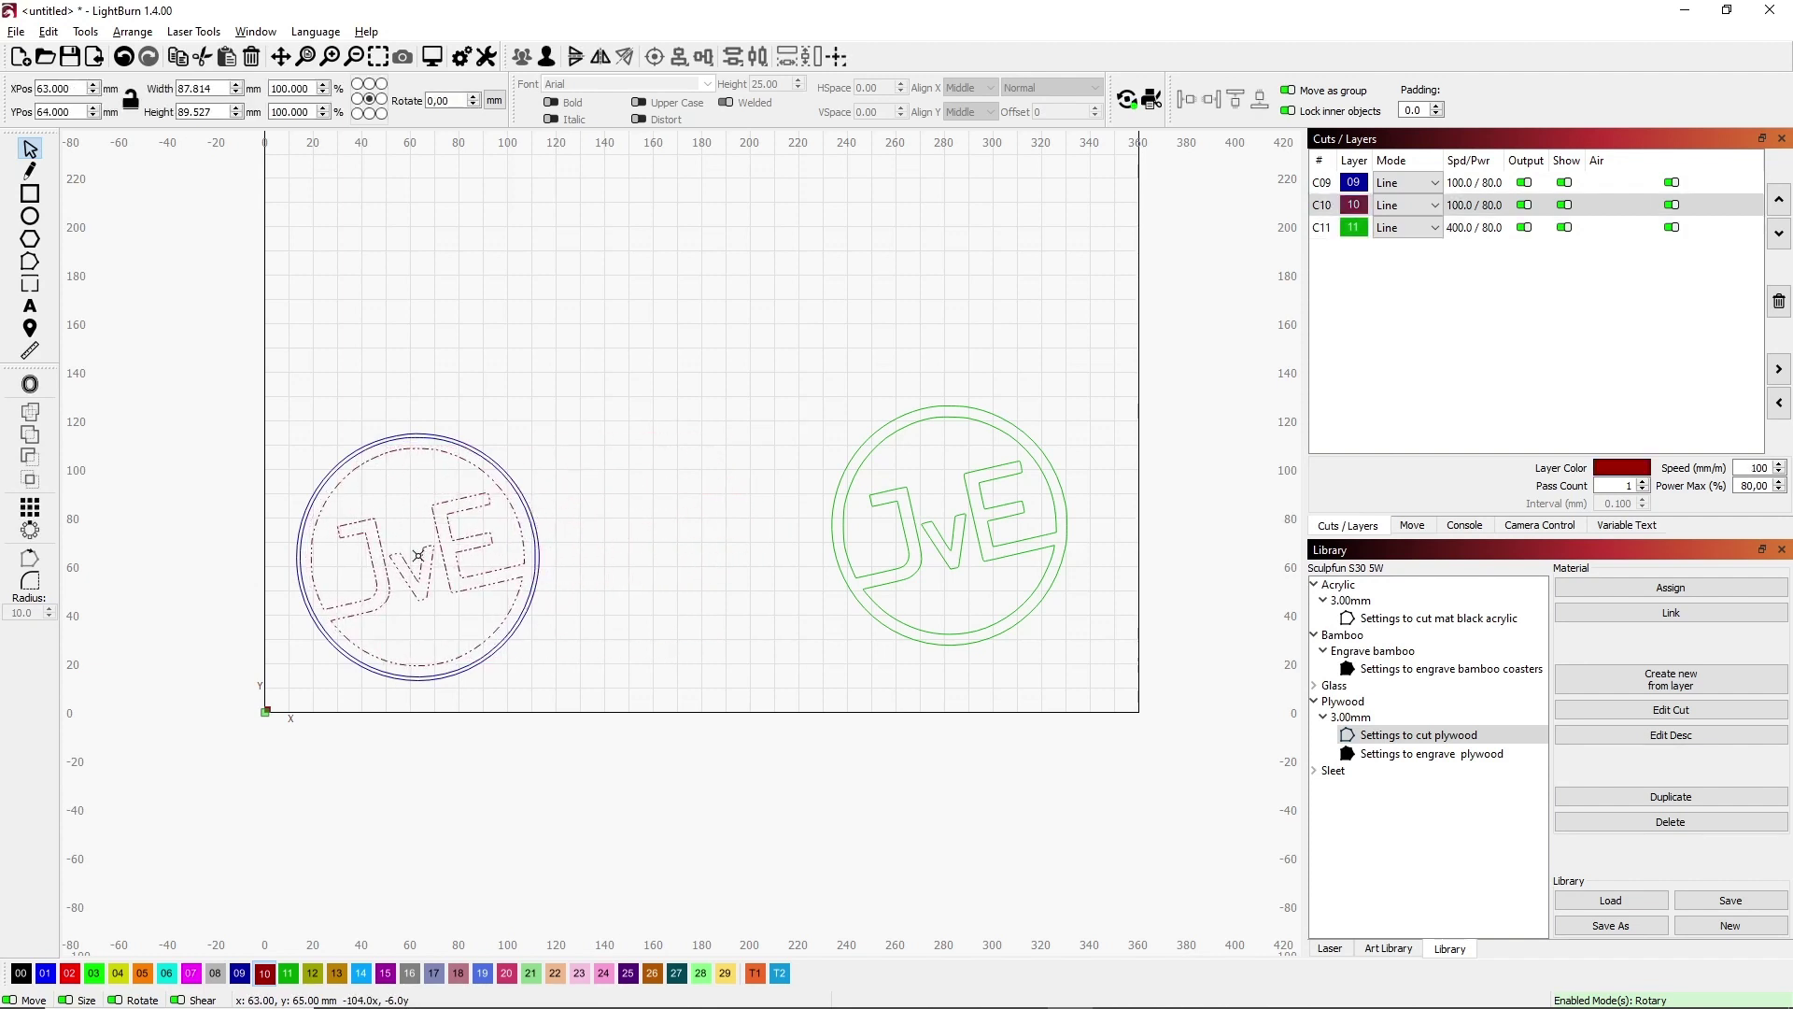
left_click(707, 523)
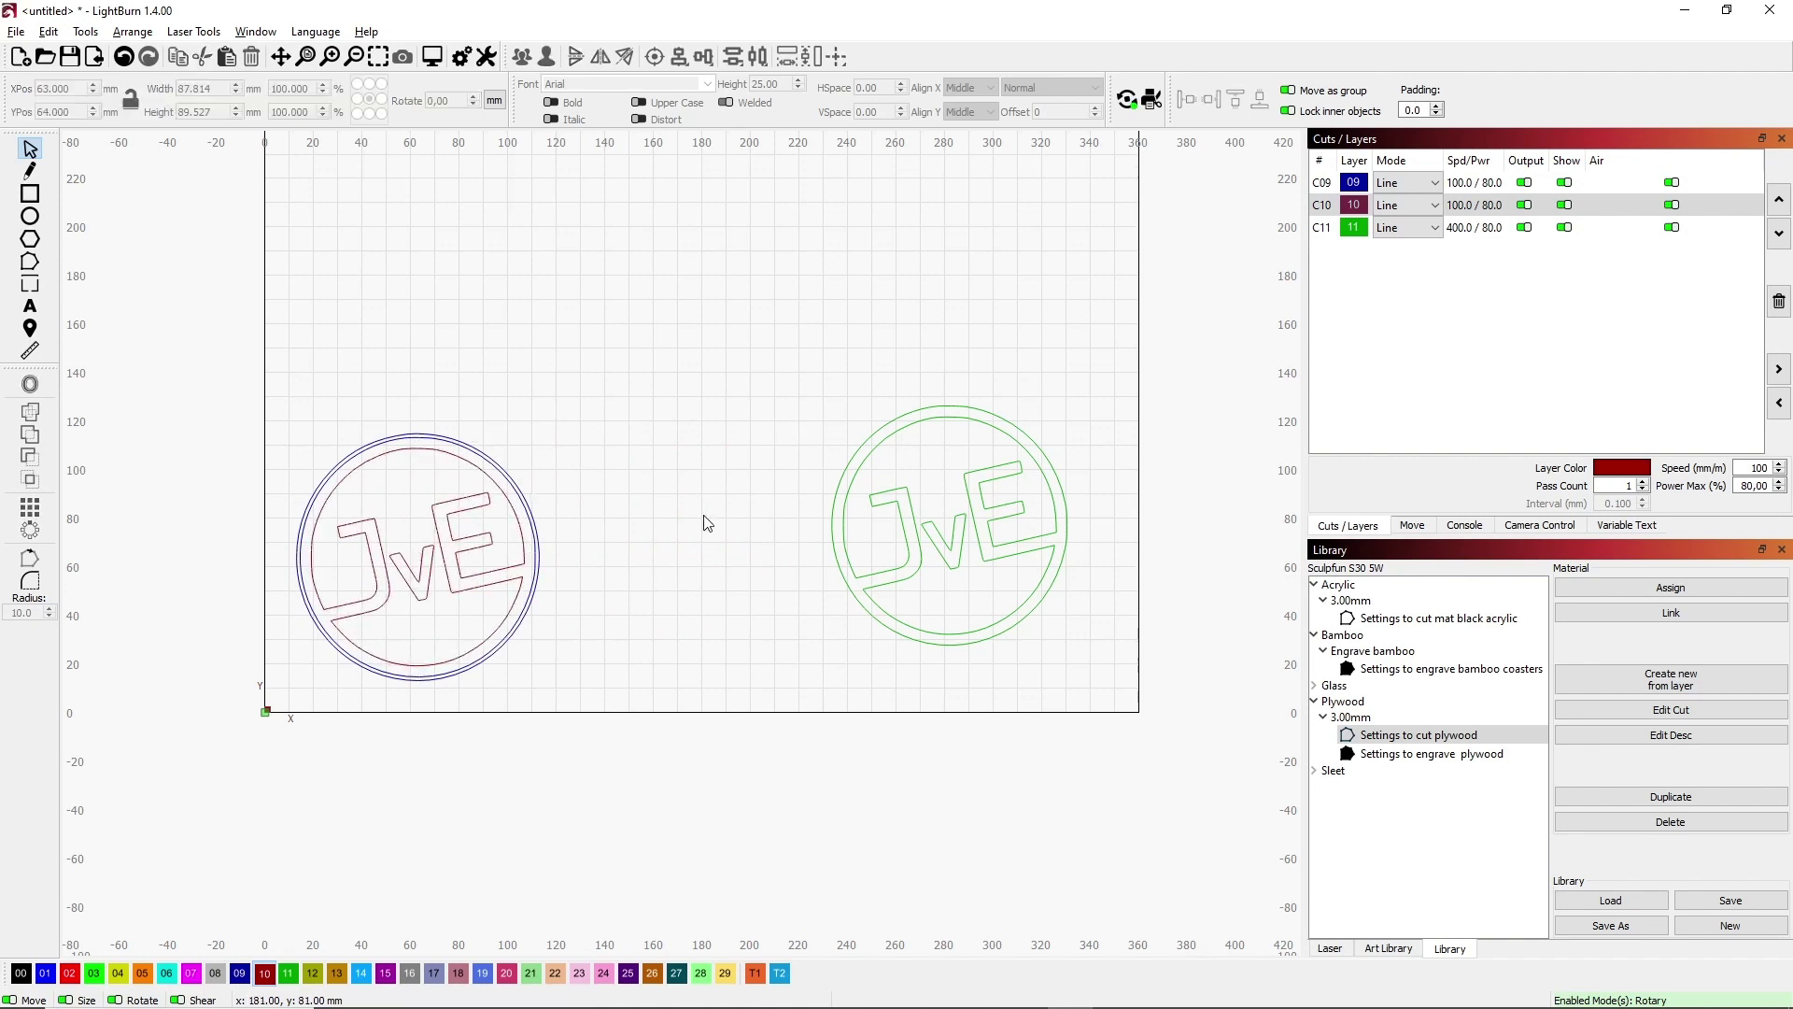
Step: Move the green lettering-and-circle group next to the combined acrylic parts, at X 171, Y 64 mm
left_click(938, 530)
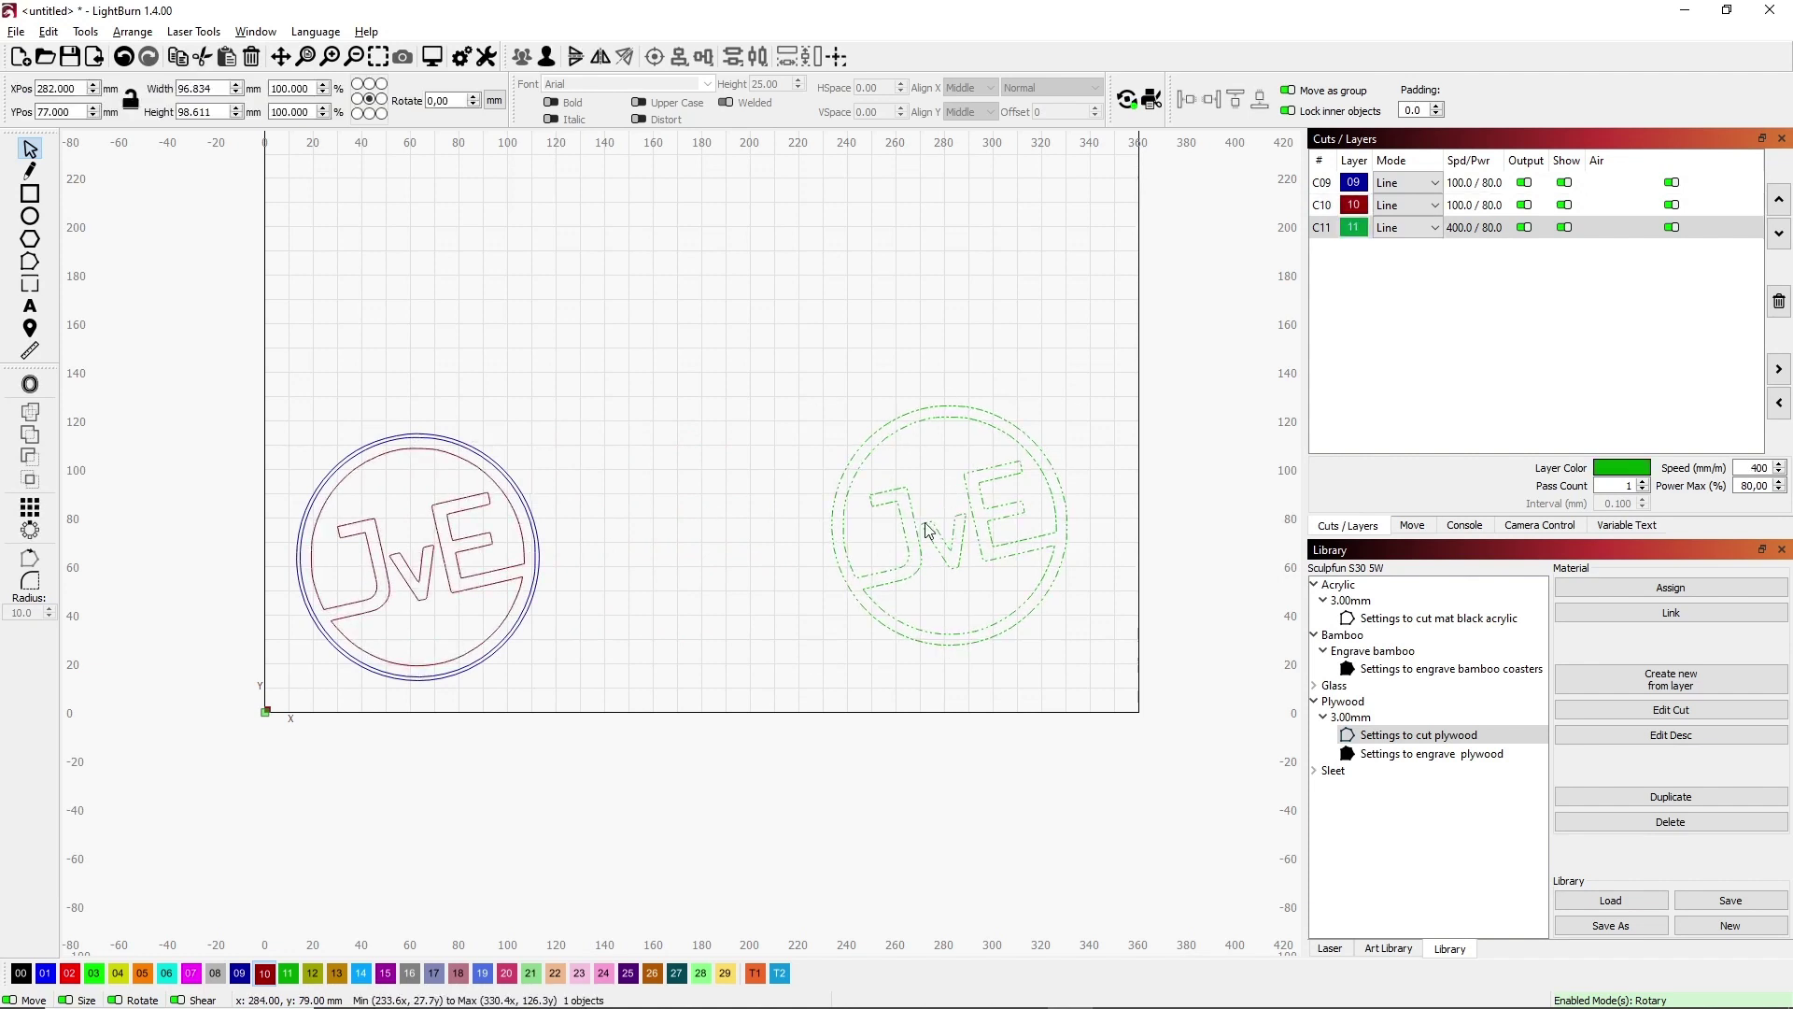
left_click_drag(921, 520, 684, 564)
left_click(860, 351)
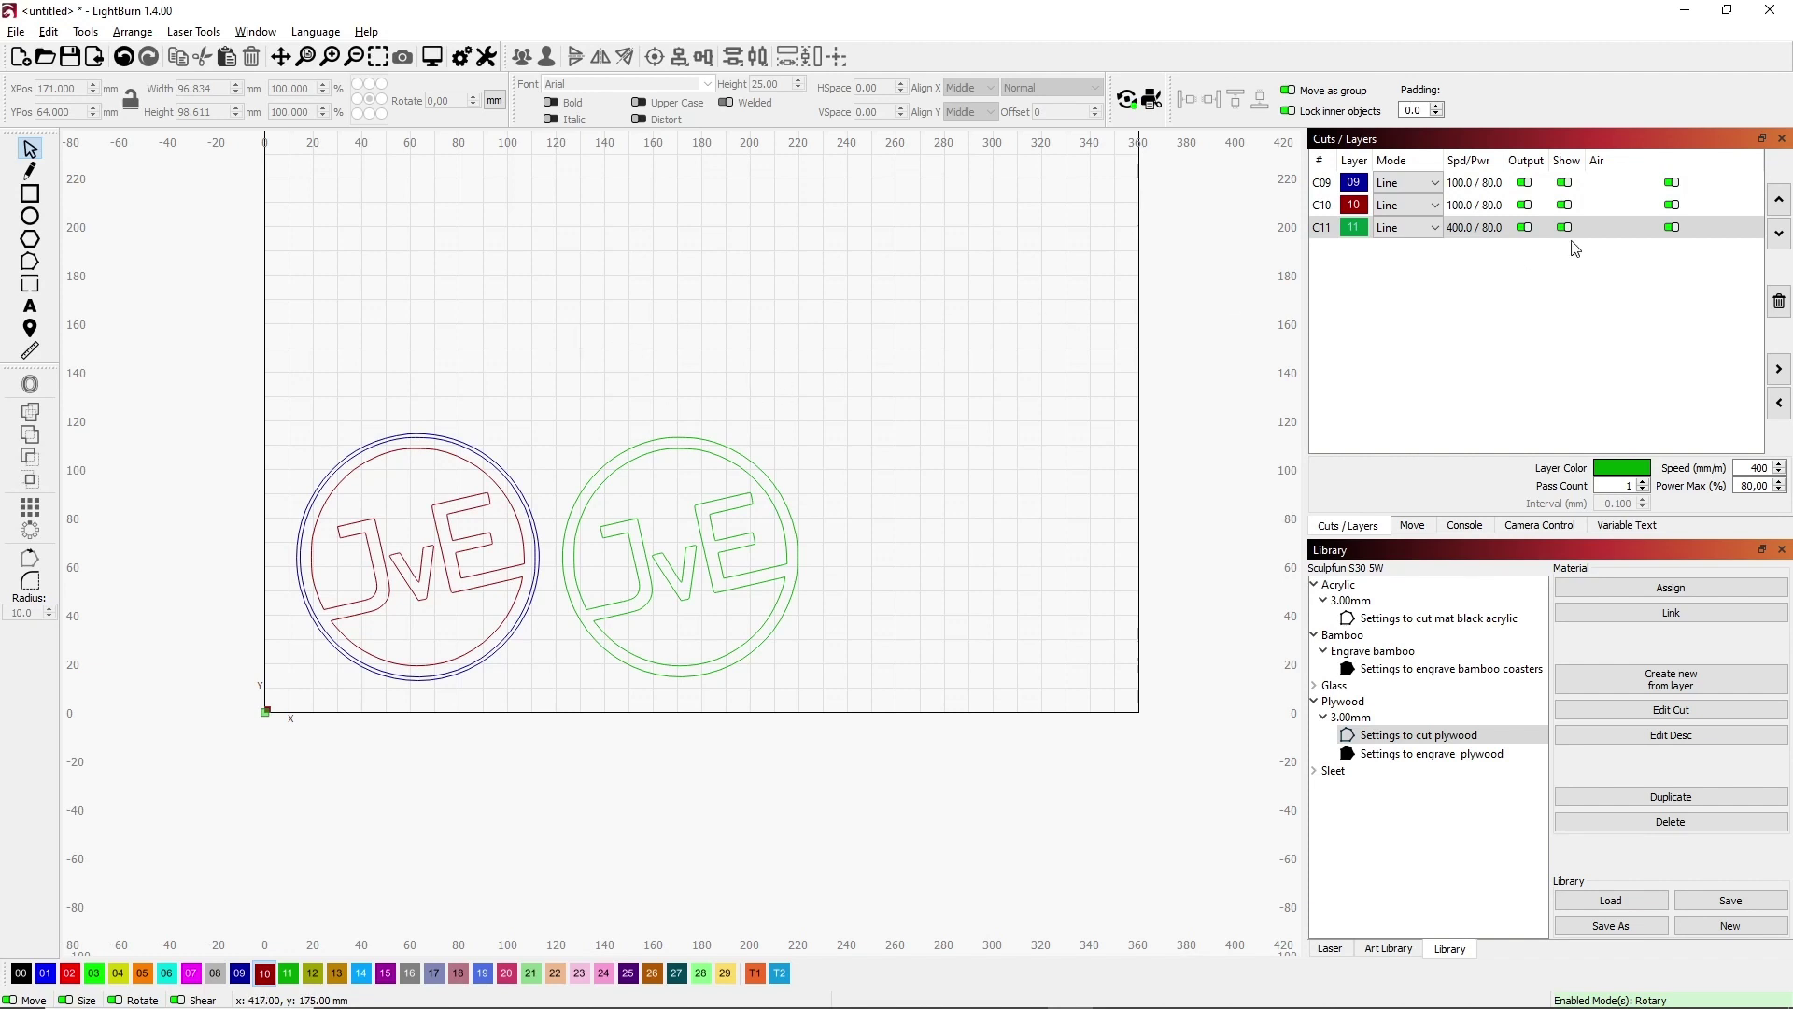
Step: Turn the output of the green layer 11 off and back on
left_click(1523, 235)
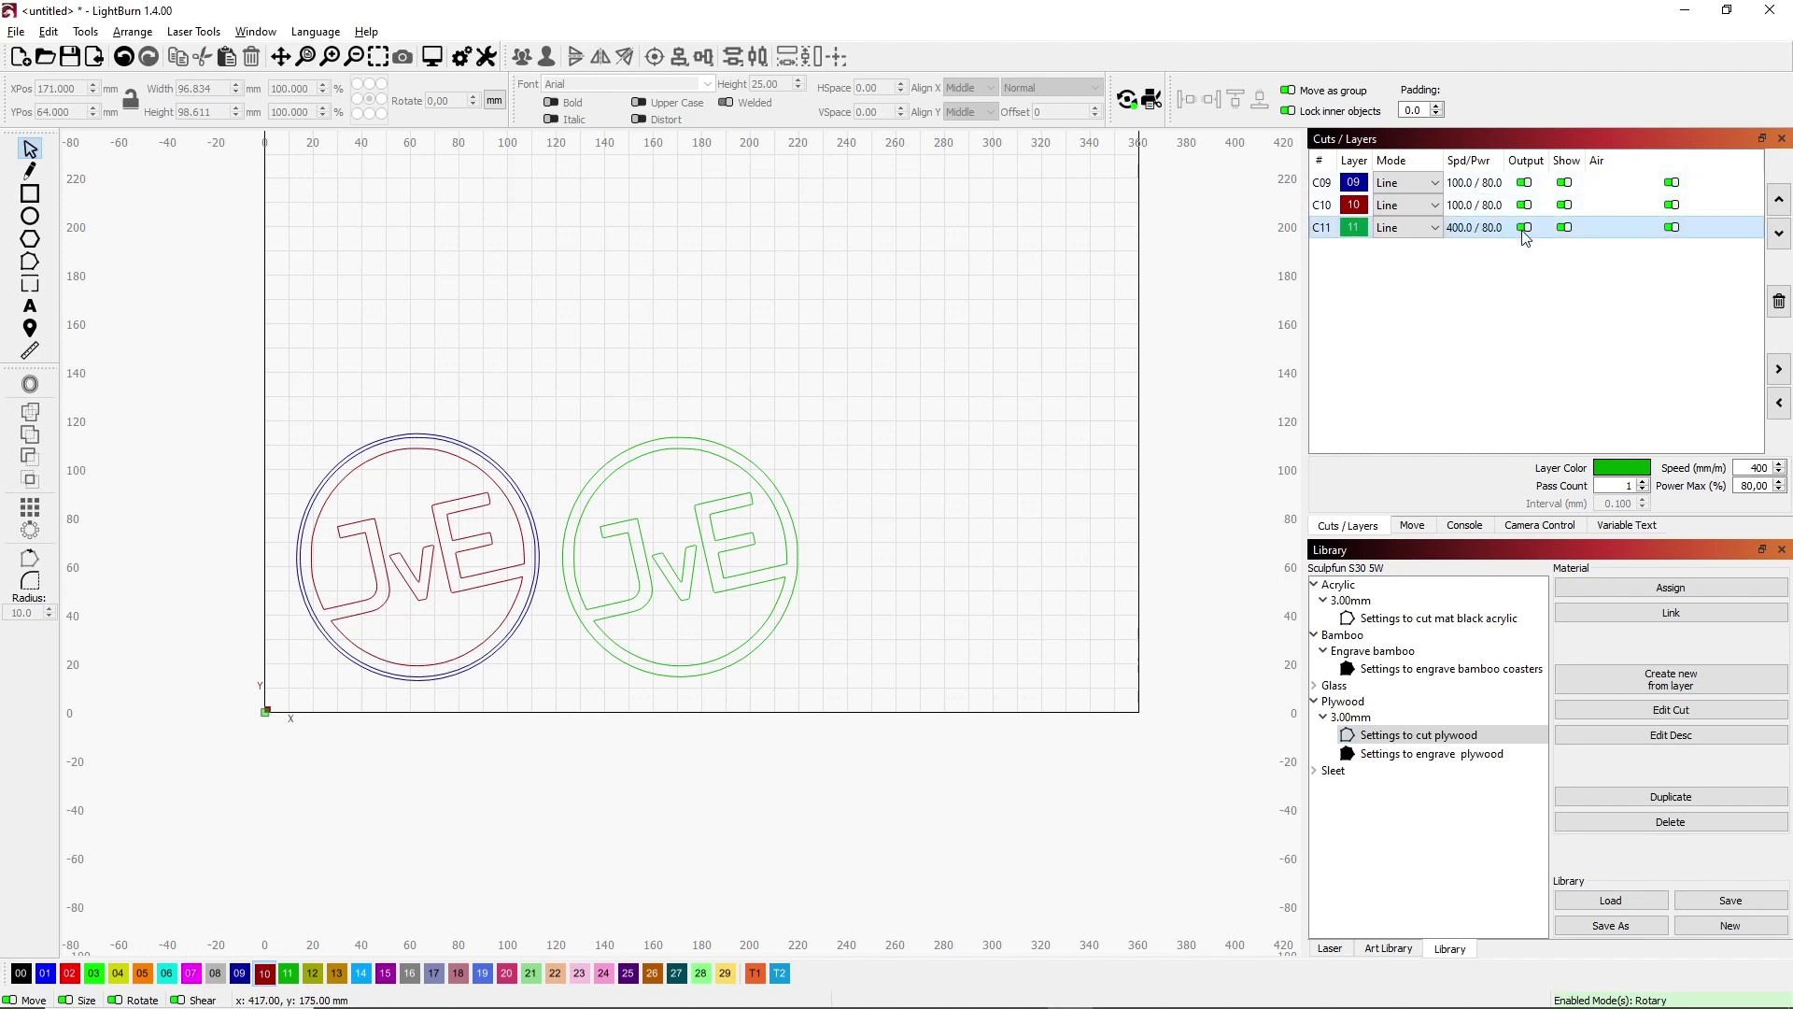
left_click(1524, 228)
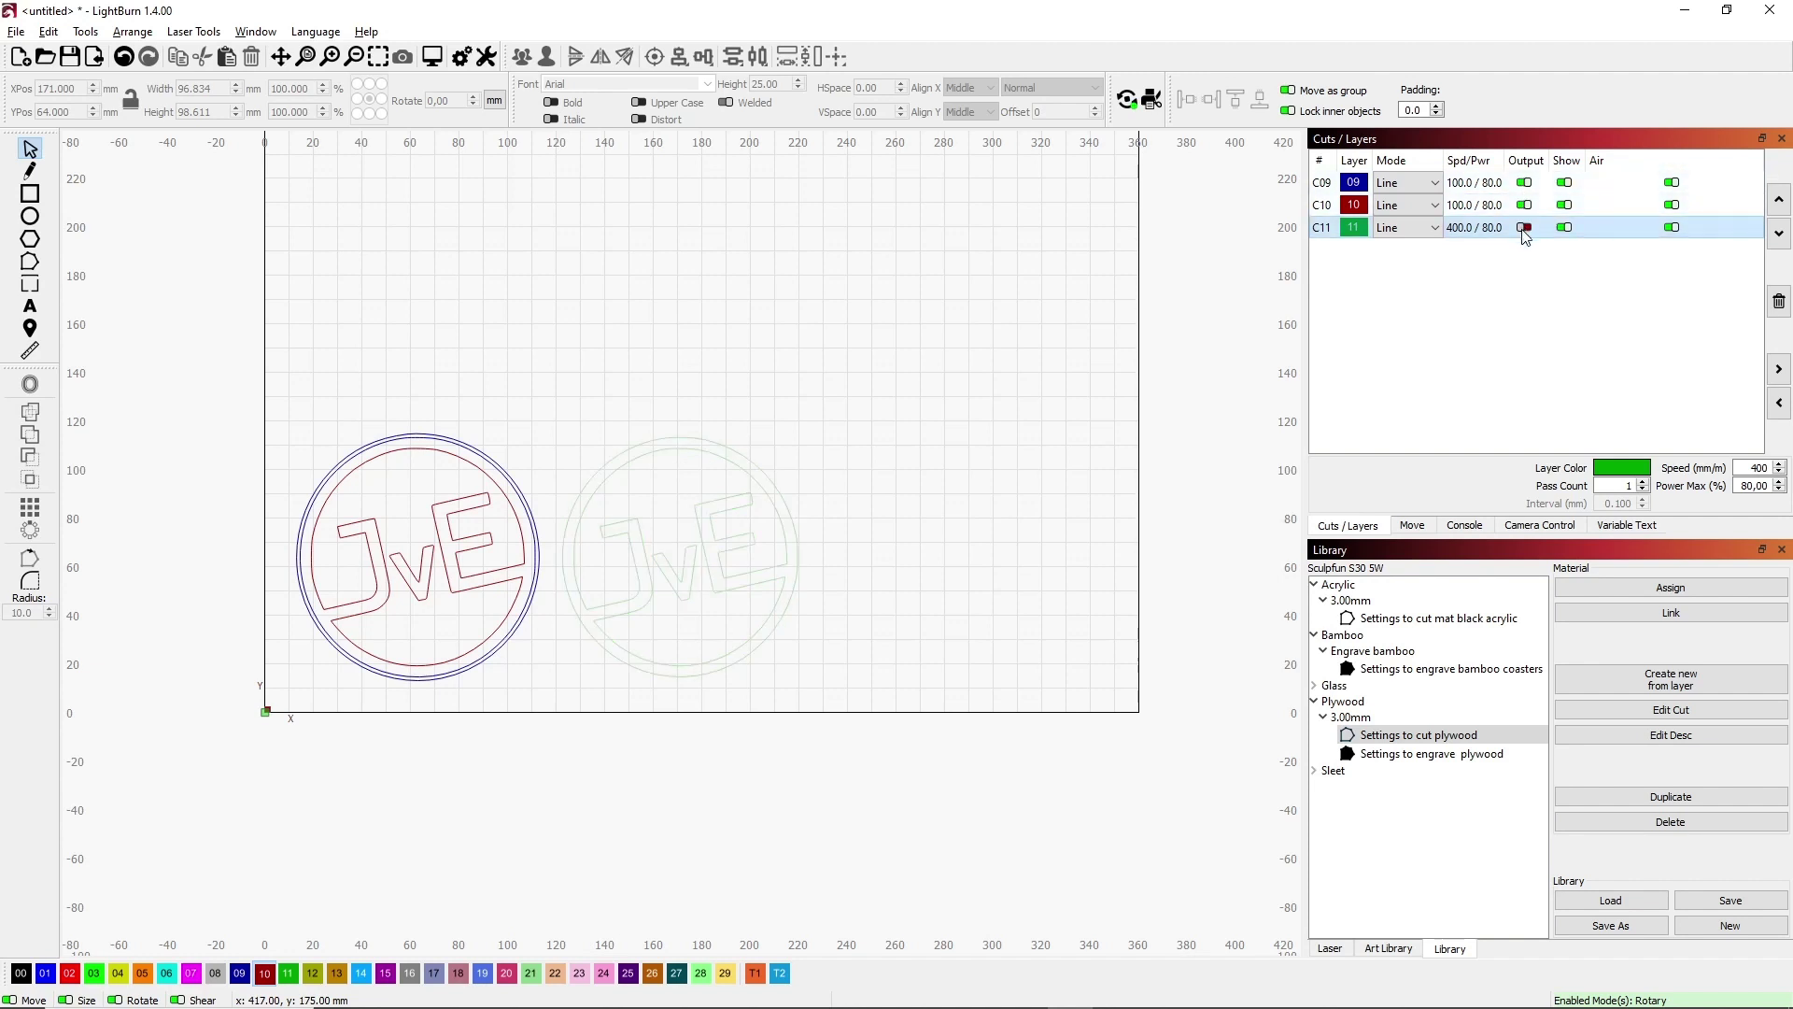
left_click(1523, 228)
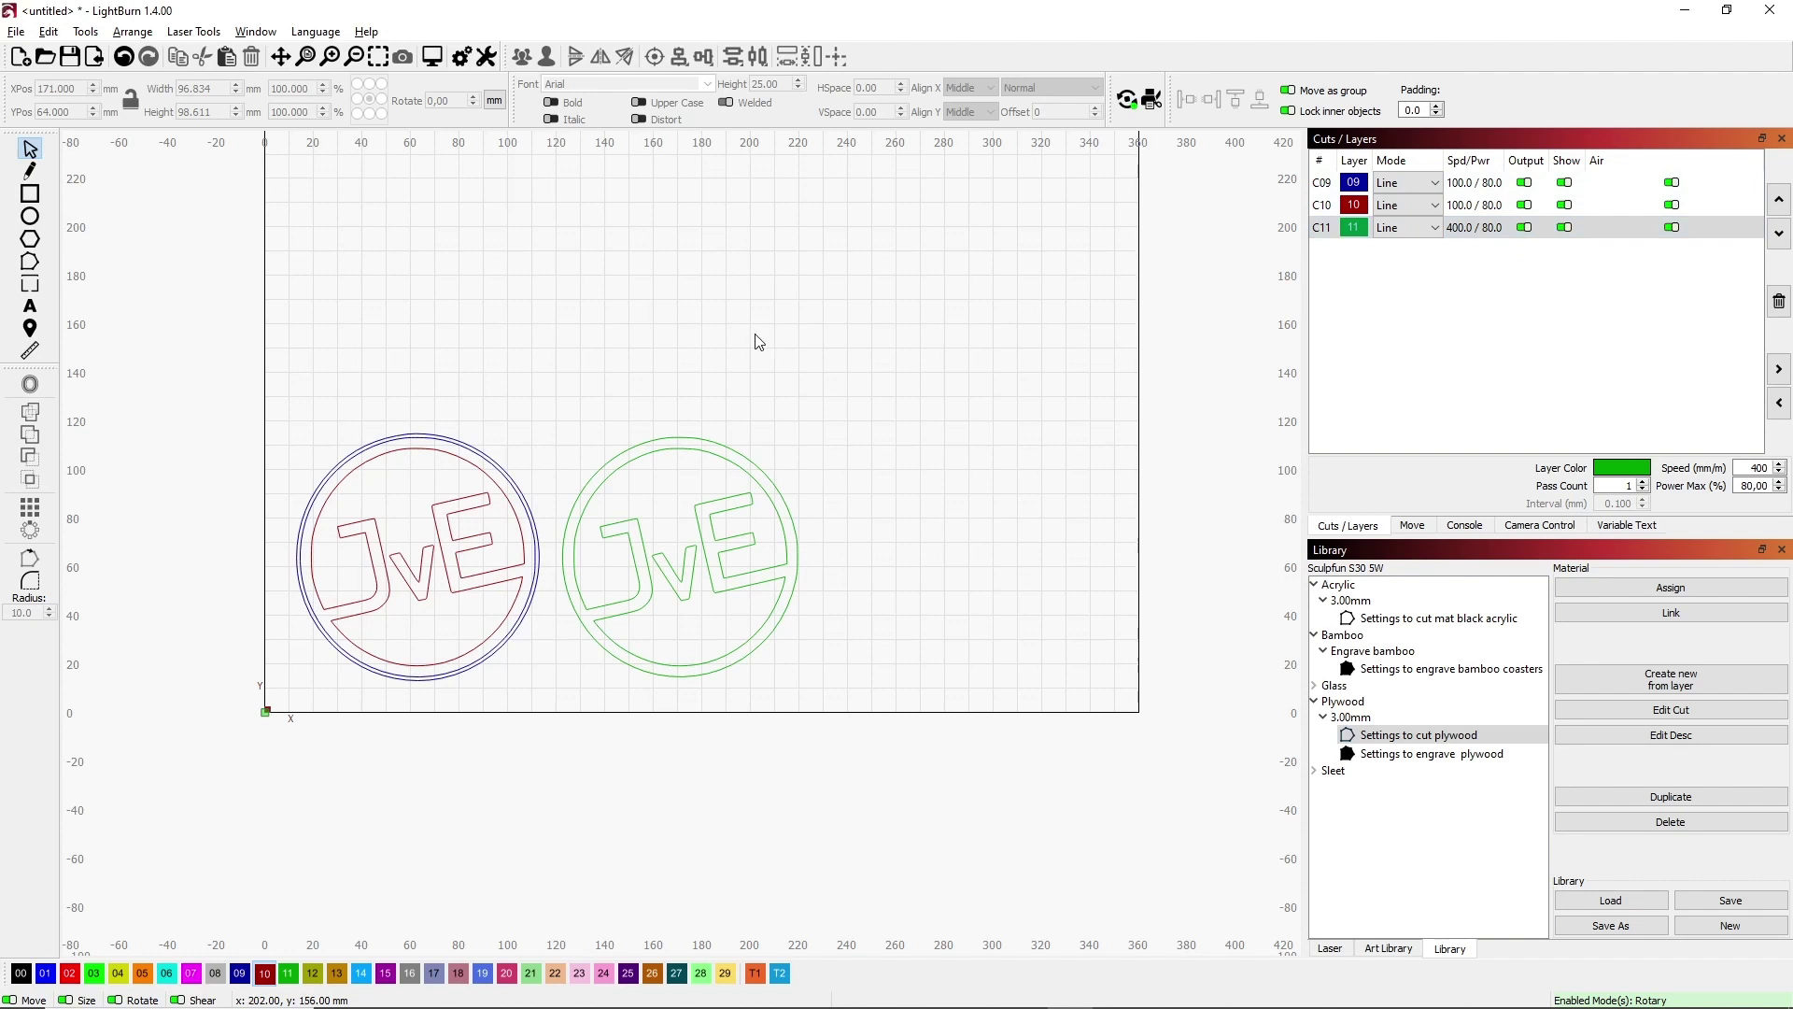
Step: Preview the cutting paths of both logo pieces
left_click(378, 58)
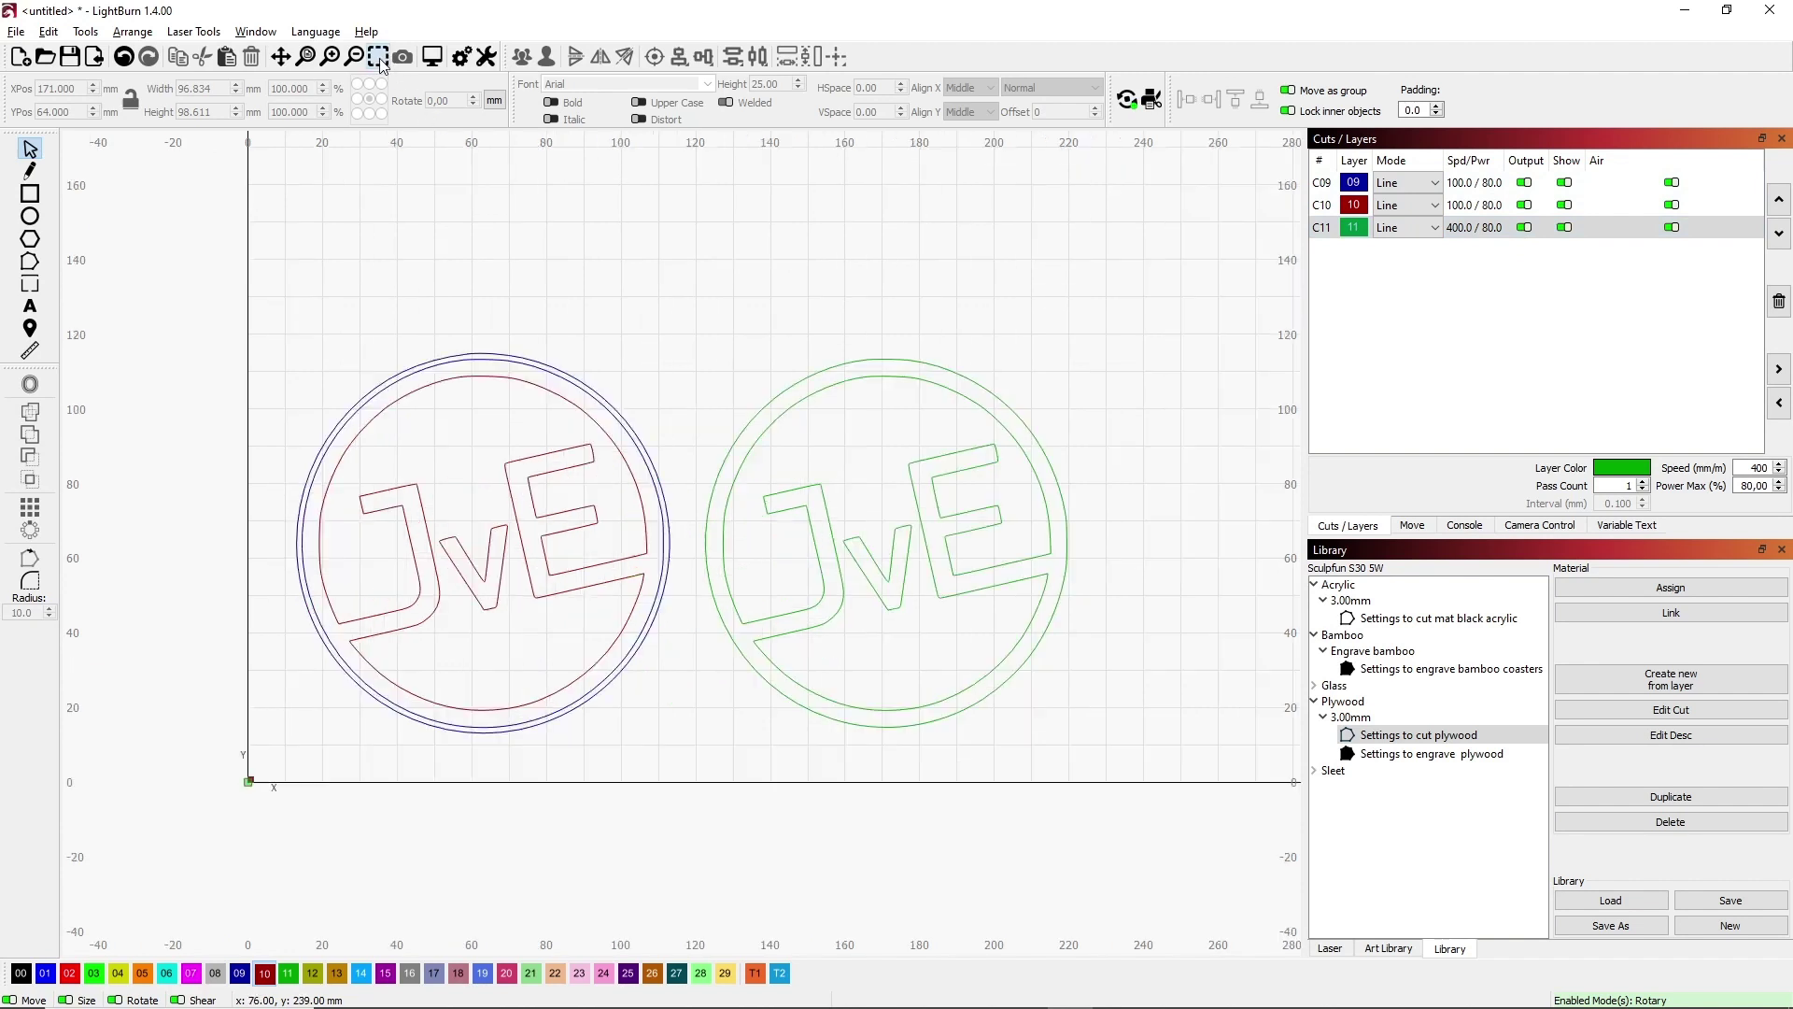
left_click(431, 57)
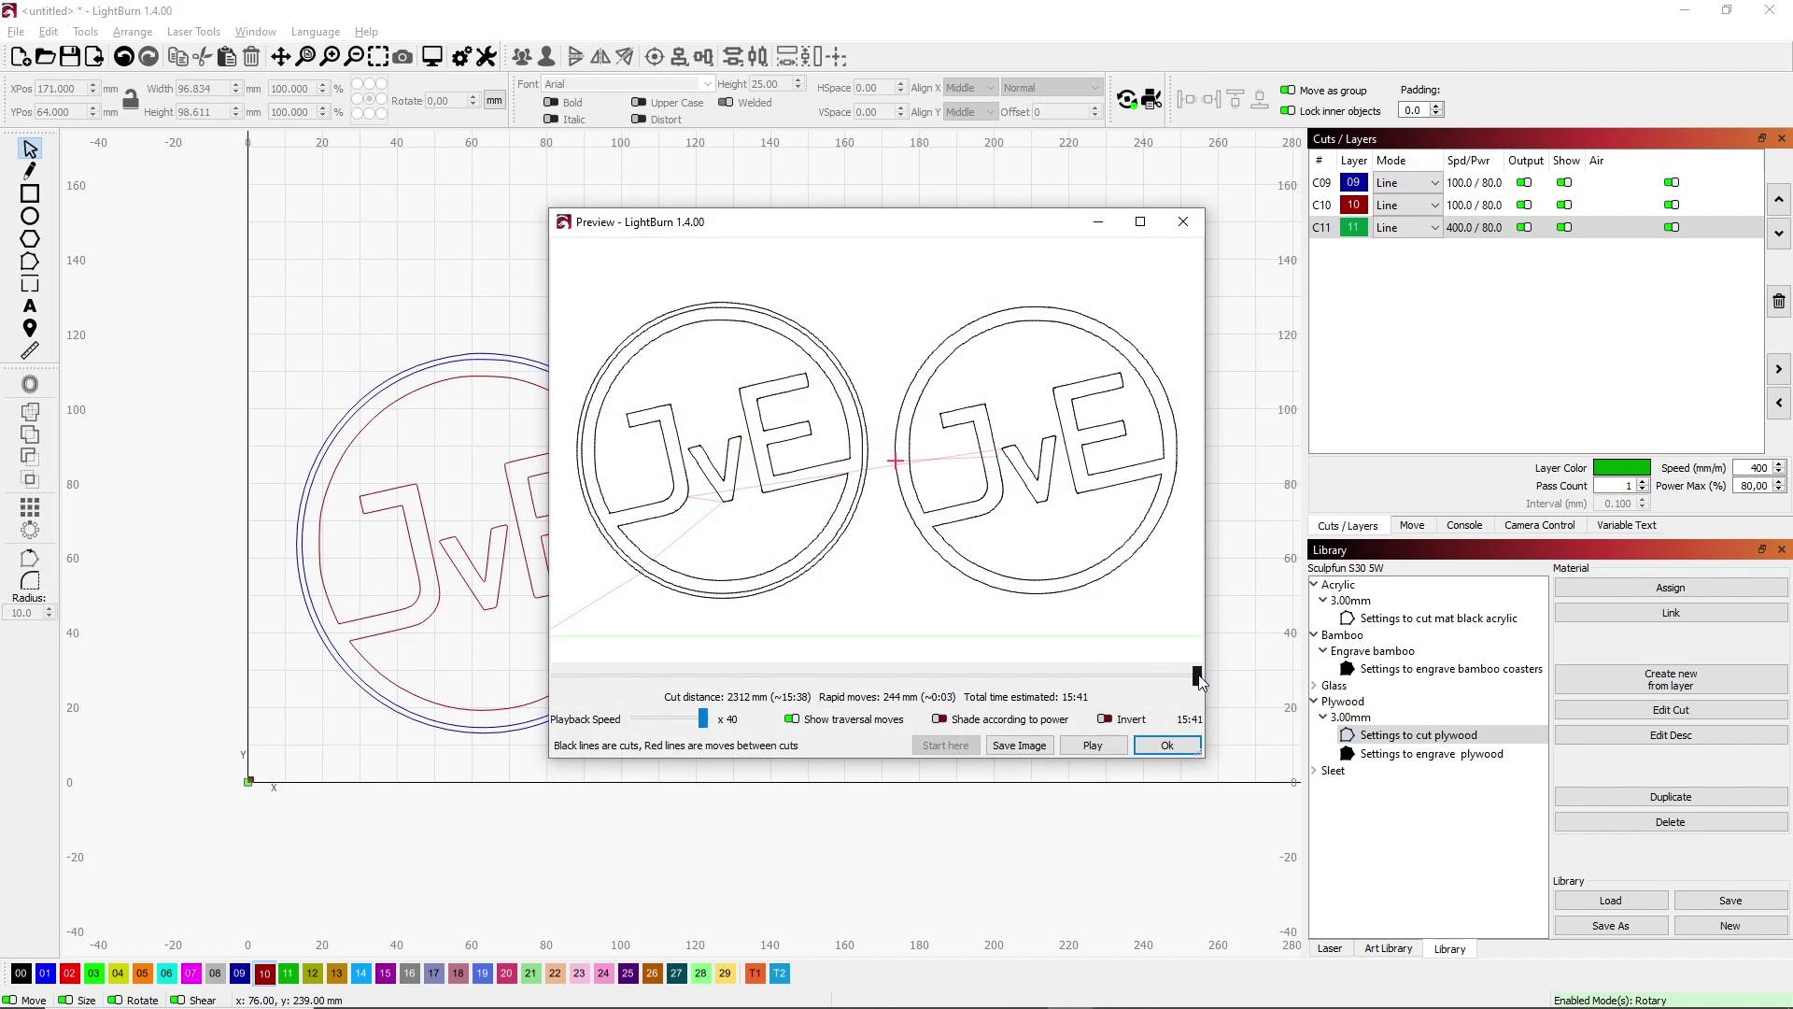
mouse_move(1200, 682)
left_mouse_down()
mouse_move(567, 691)
mouse_move(858, 728)
mouse_move(1202, 709)
left_mouse_up()
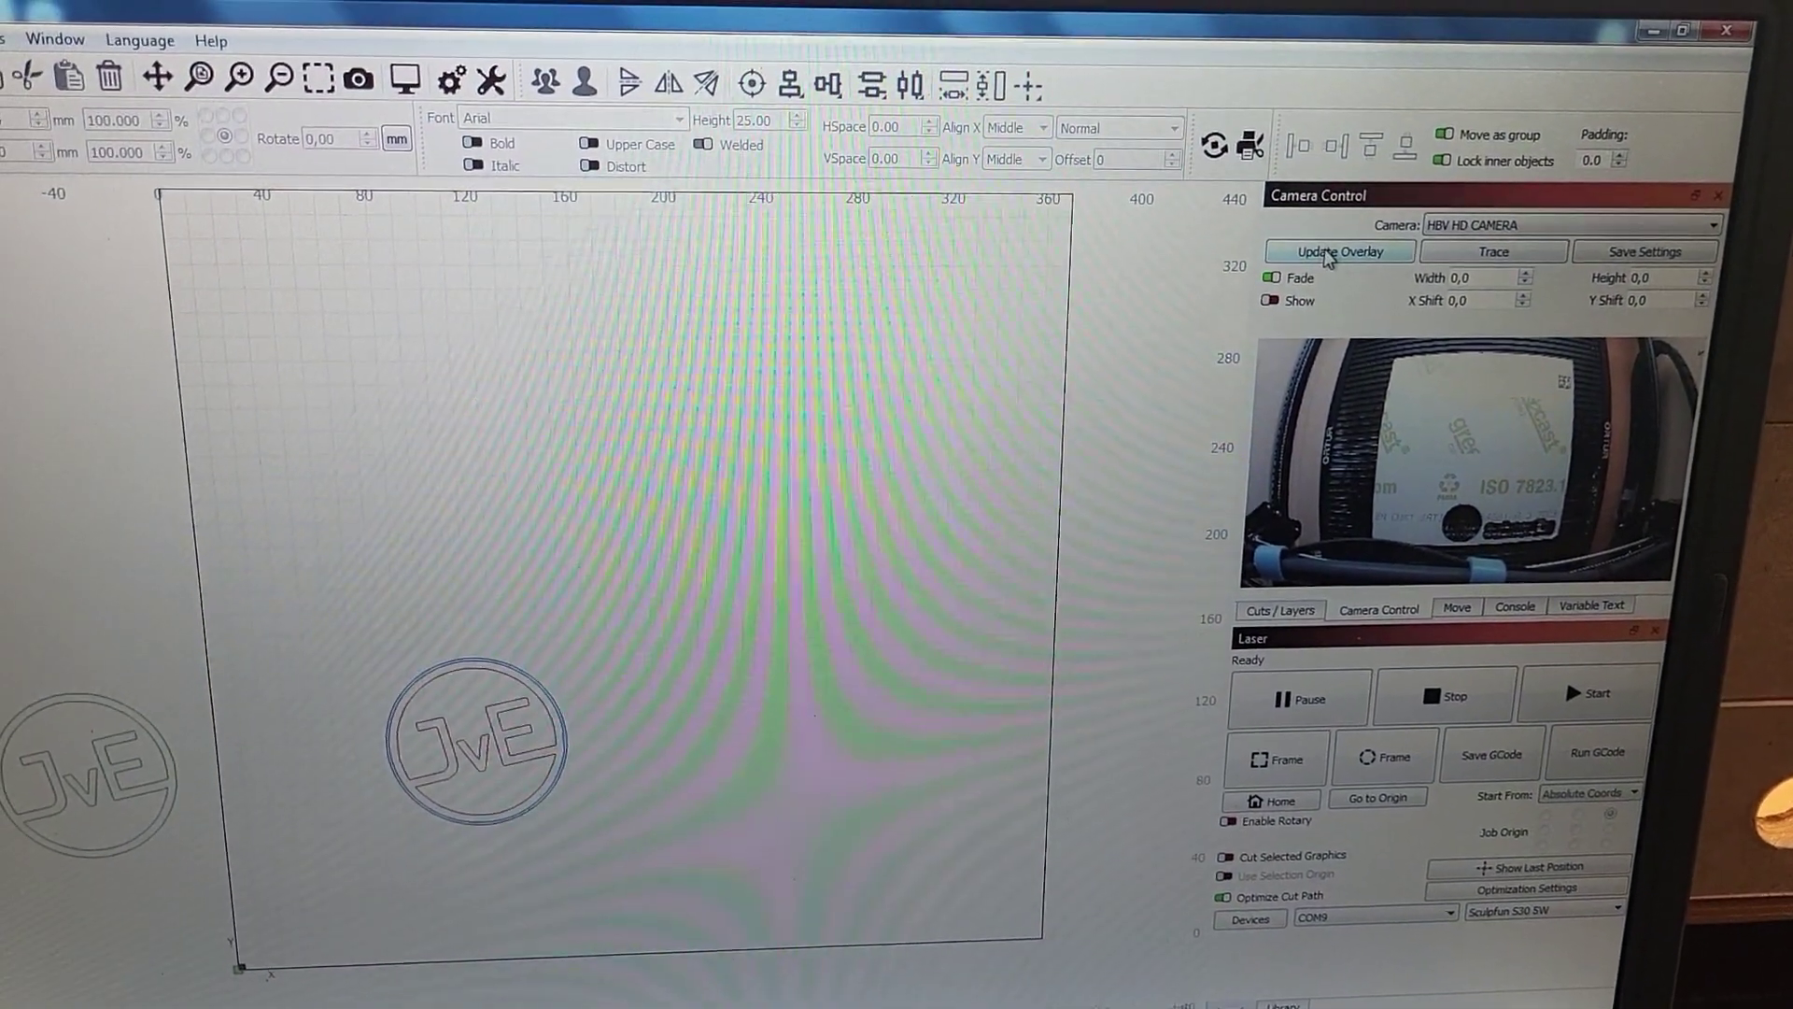
Step: Update the camera overlay of the acrylic sheet on the bed and turn off its fade
left_click(1330, 252)
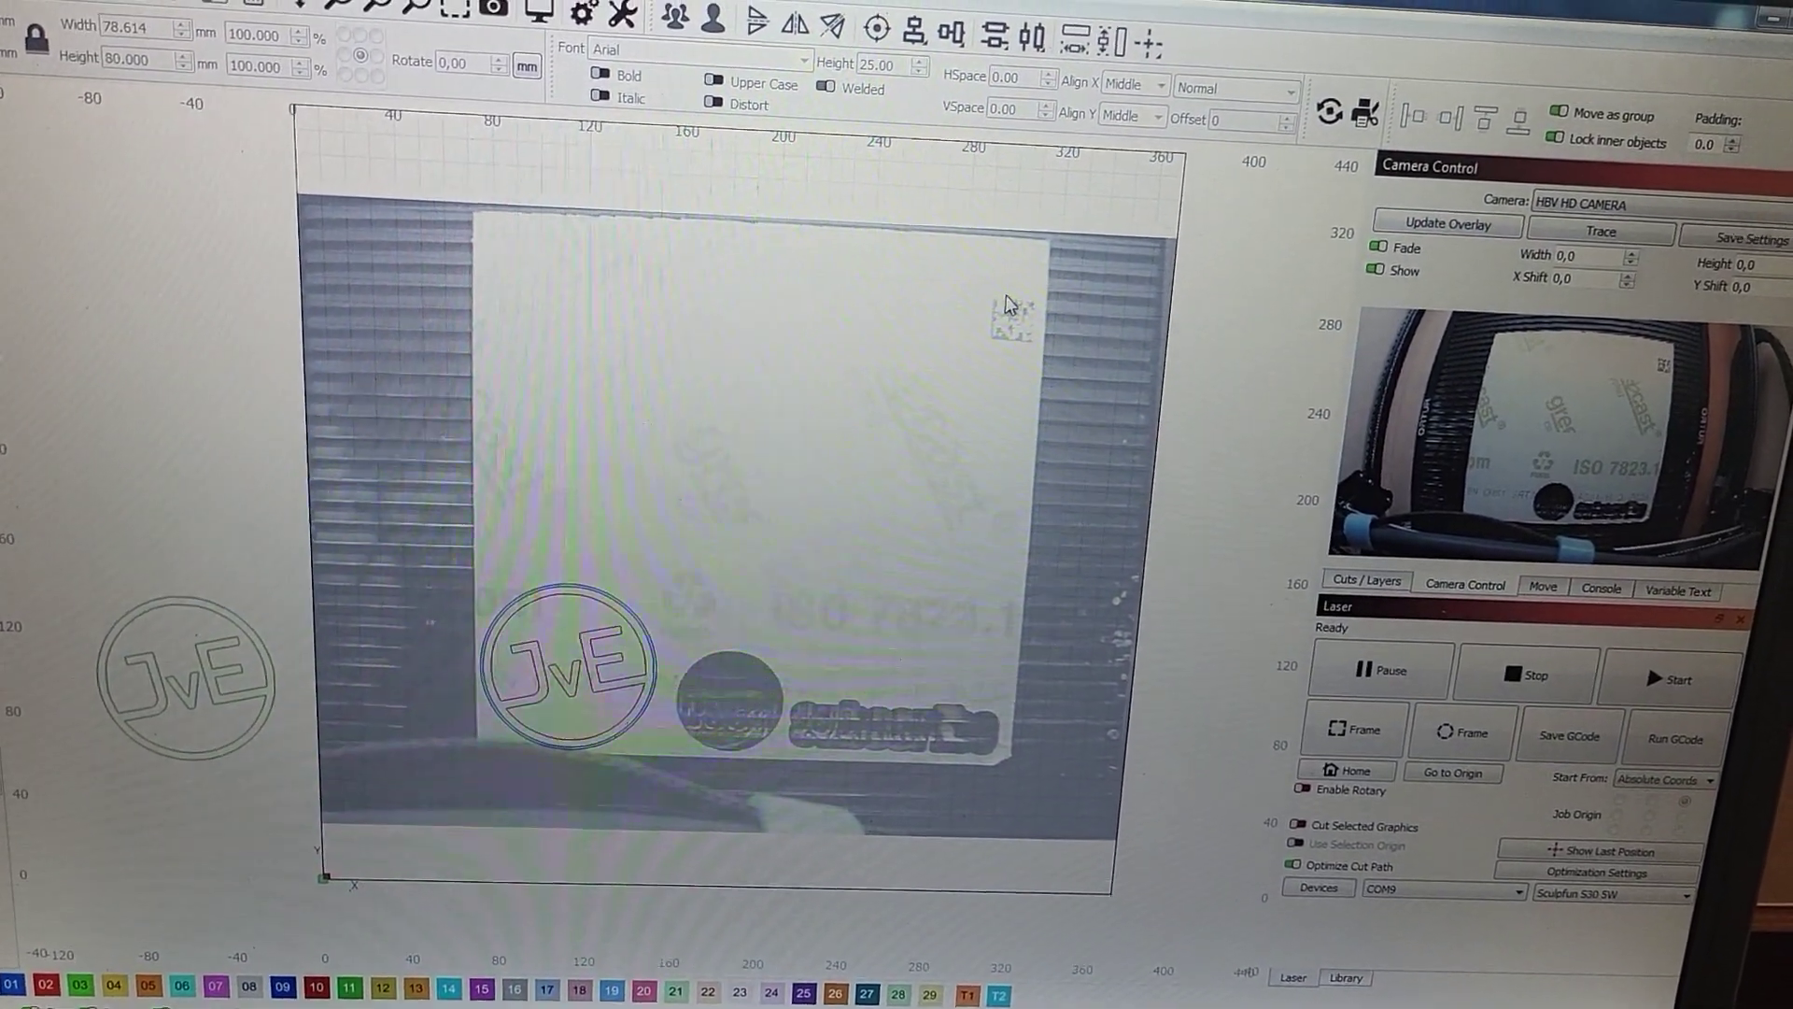
left_click(1420, 258)
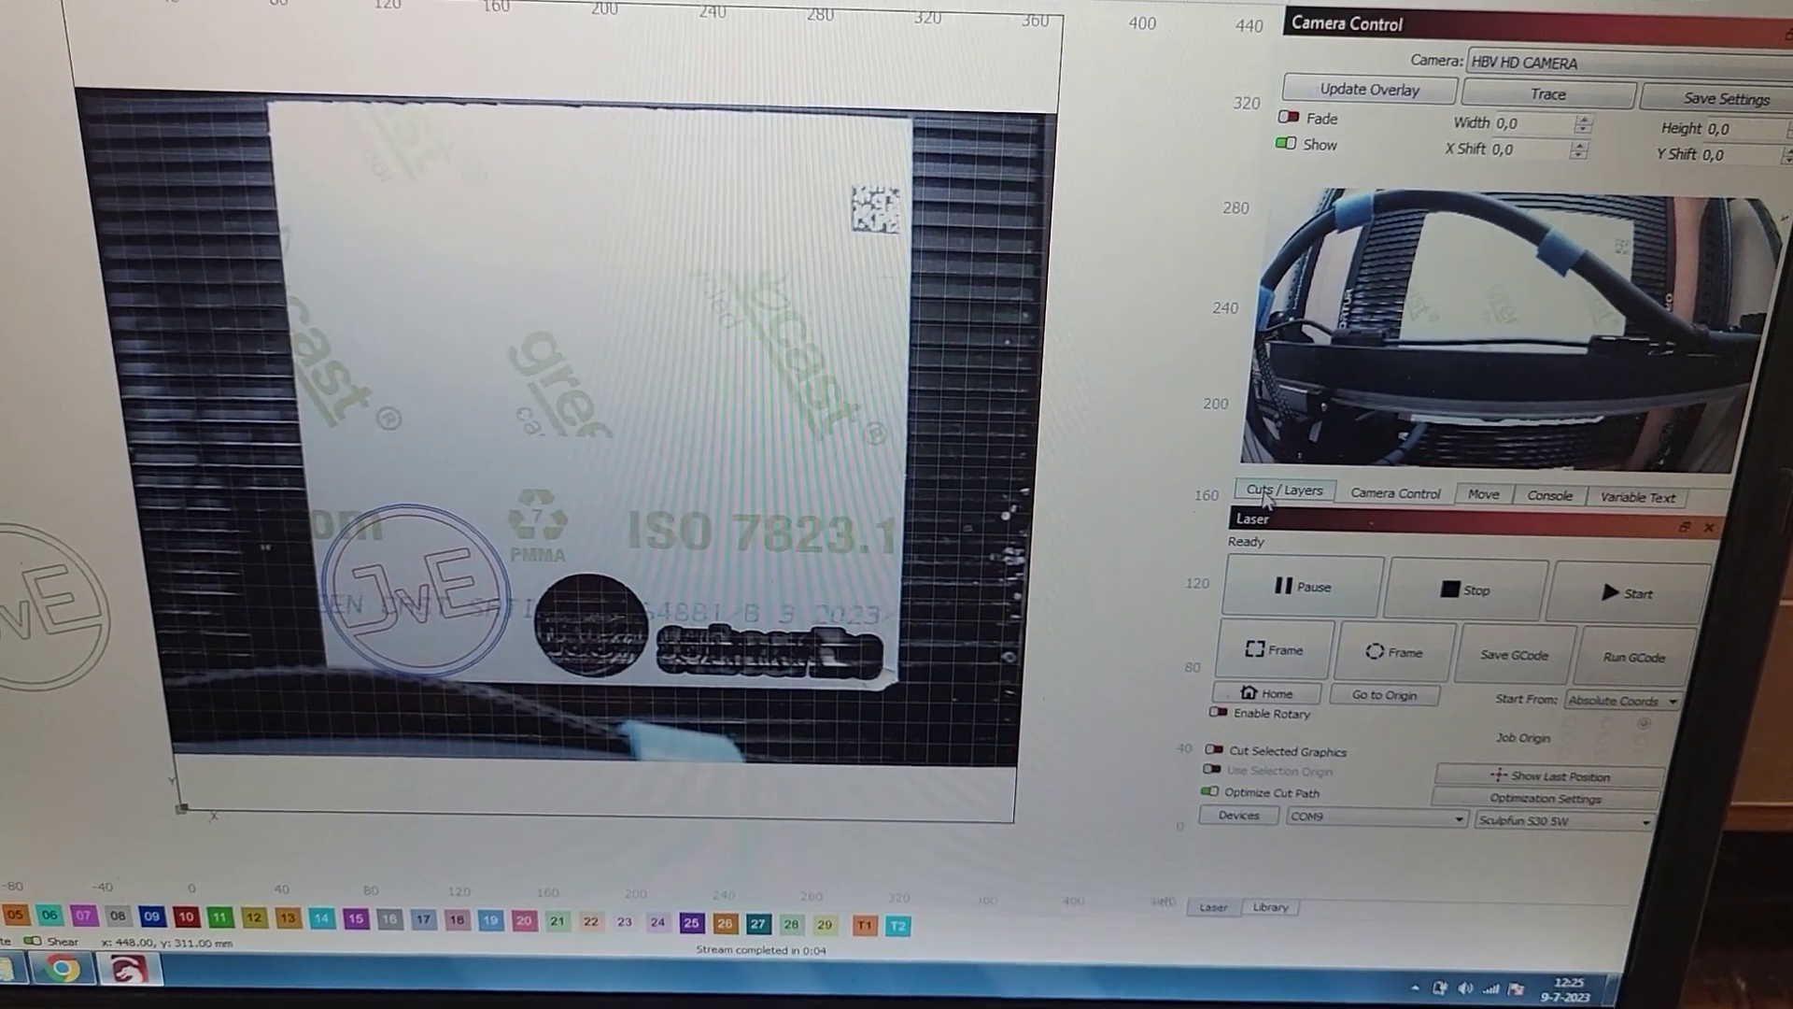
Step: Exclude the green plywood layer 11 from the output and preview the remaining acrylic cut
left_click(1269, 475)
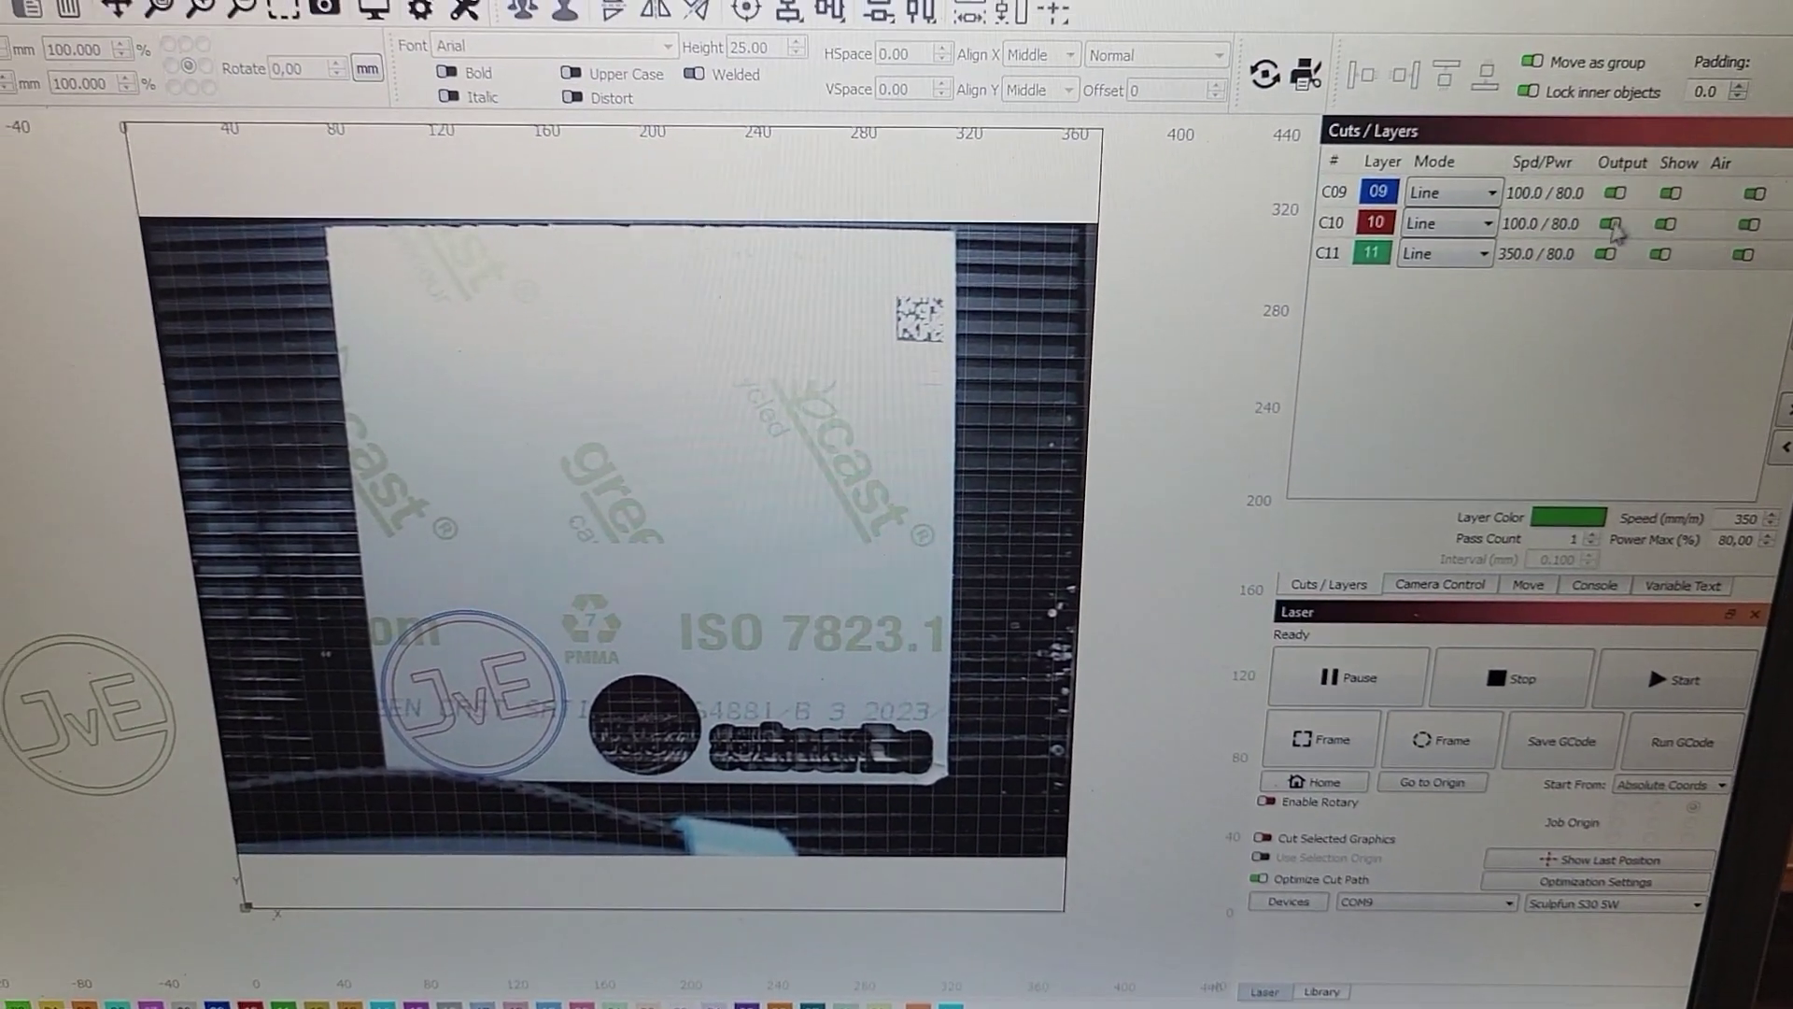
left_click(1606, 281)
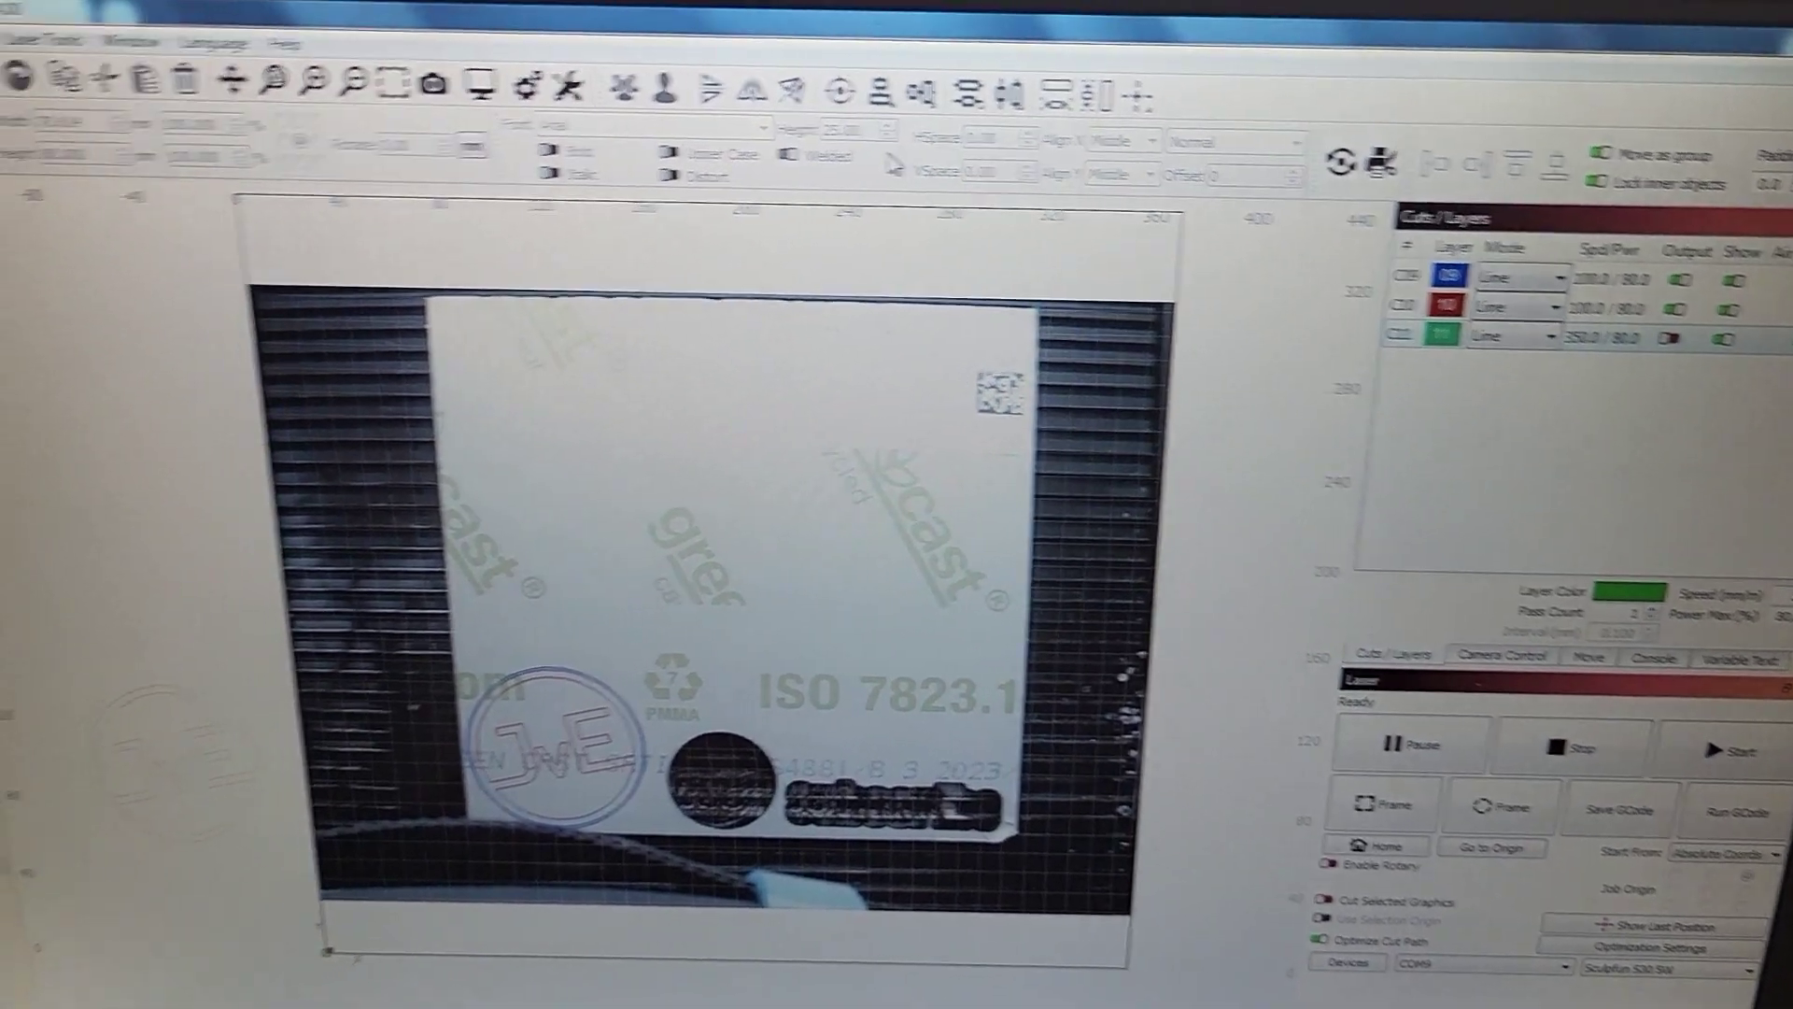
left_click(483, 86)
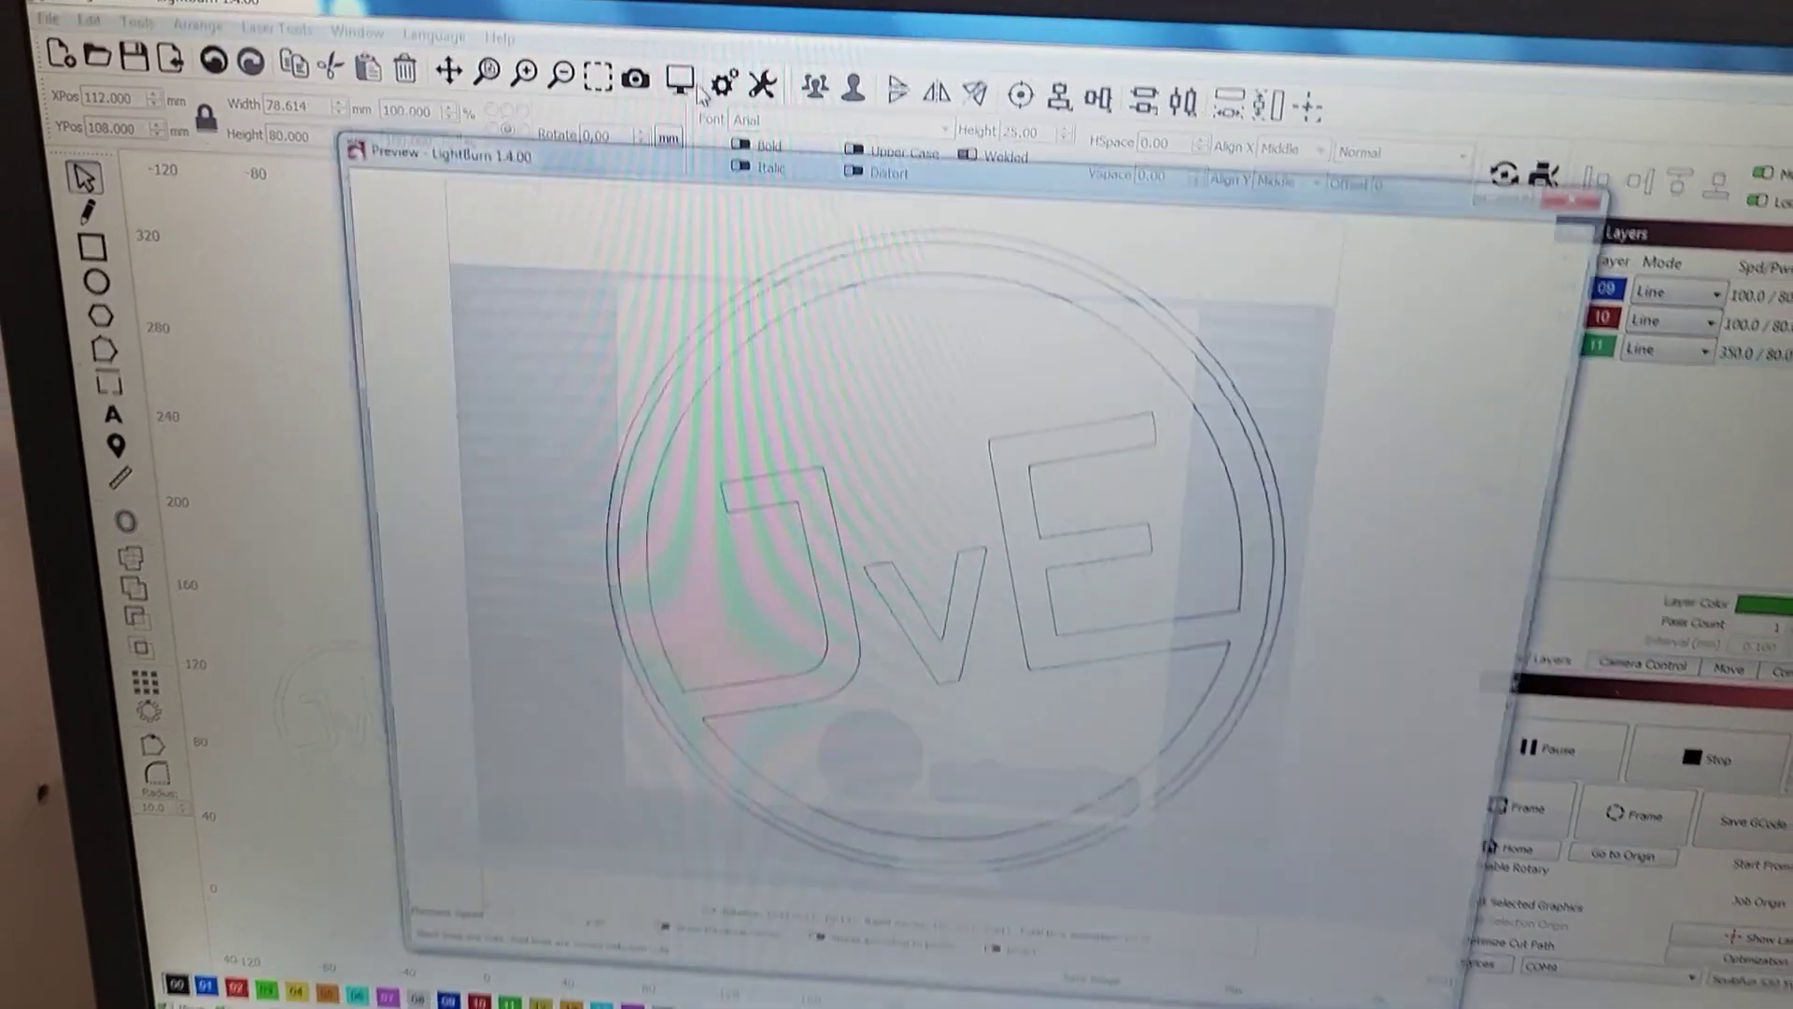